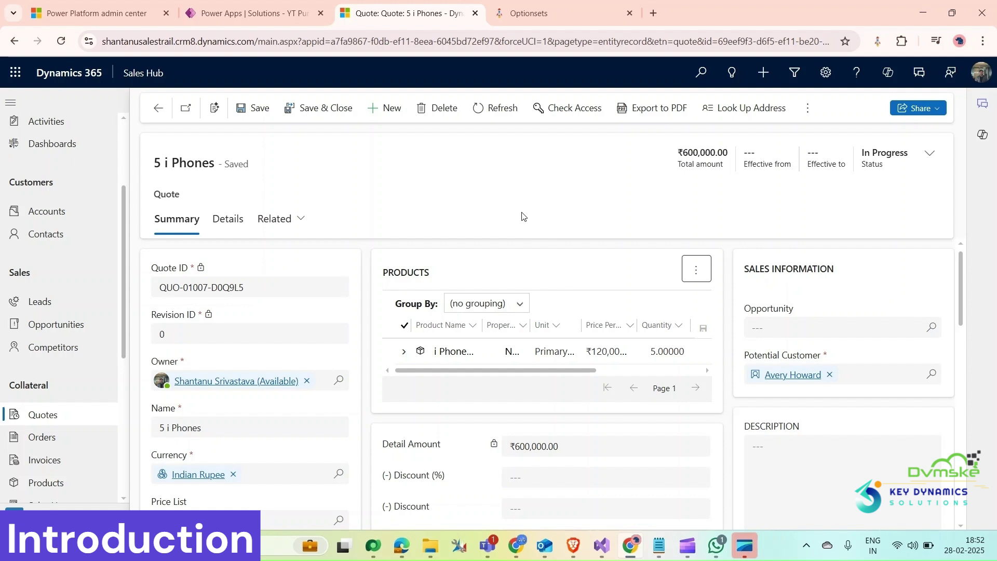
- Activate the 5 i Phones quote and create an order from it
click(808, 108)
click(811, 134)
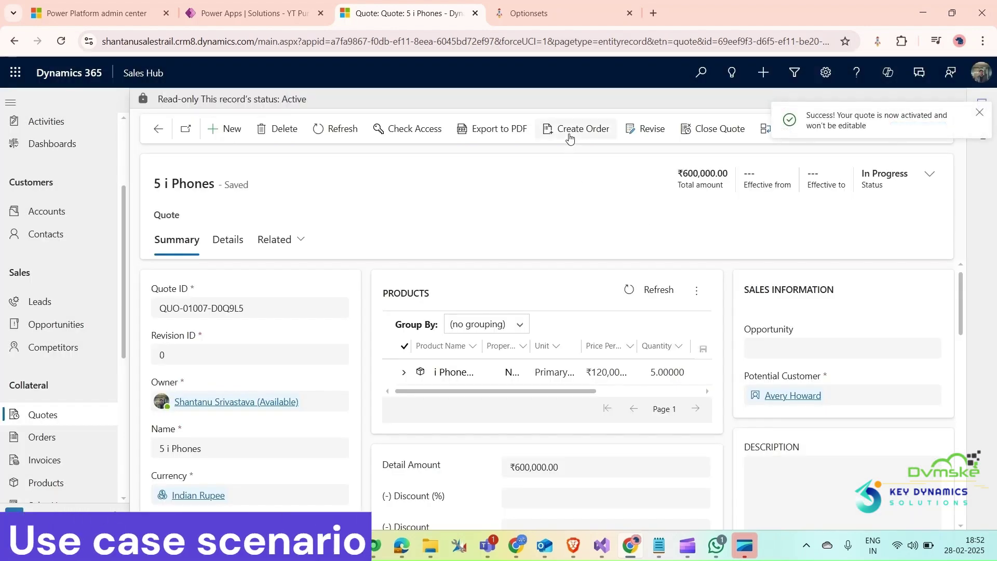
click(569, 143)
click(537, 433)
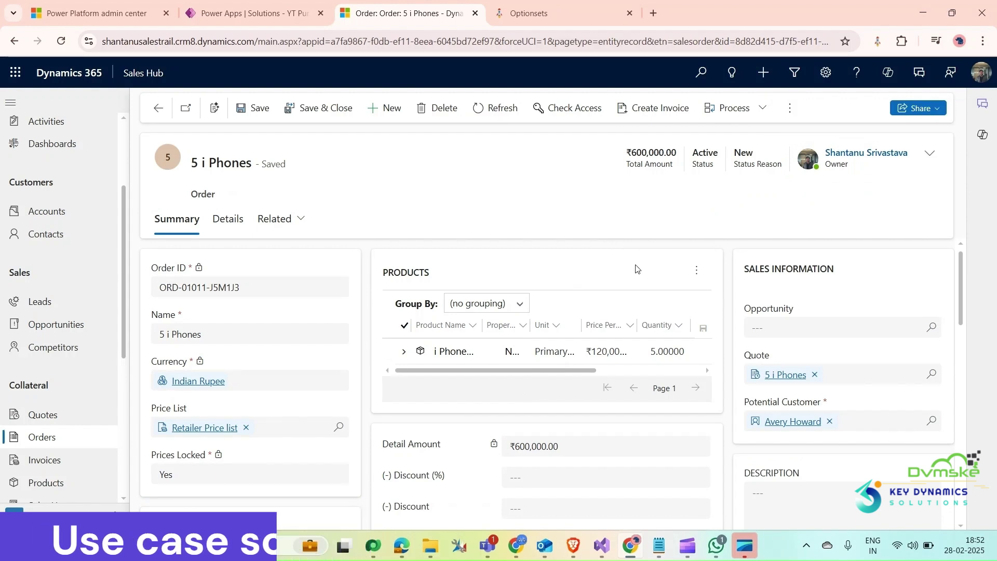
- Open the order's potential customer contact and read the full order details email in its timeline
click(791, 425)
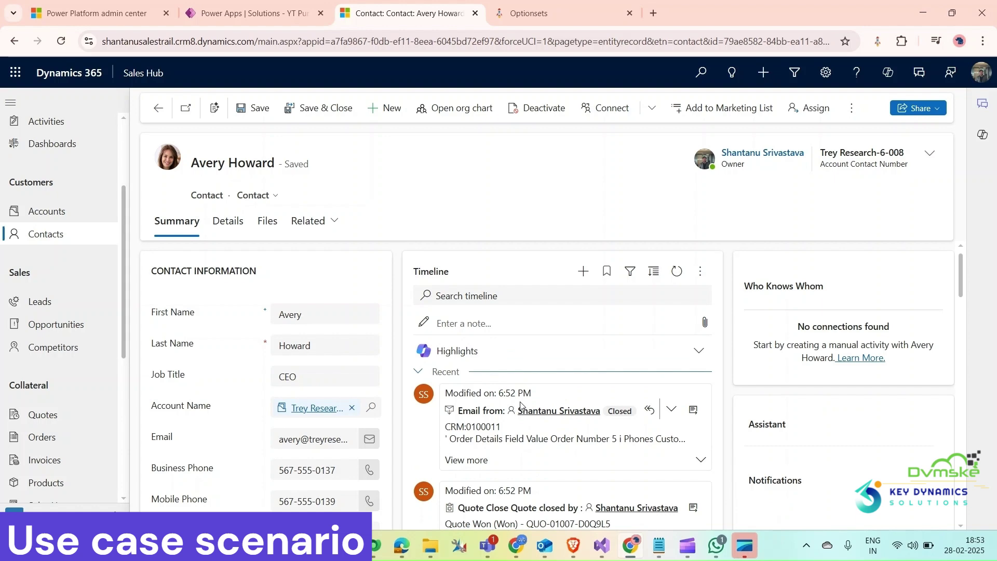
click(482, 460)
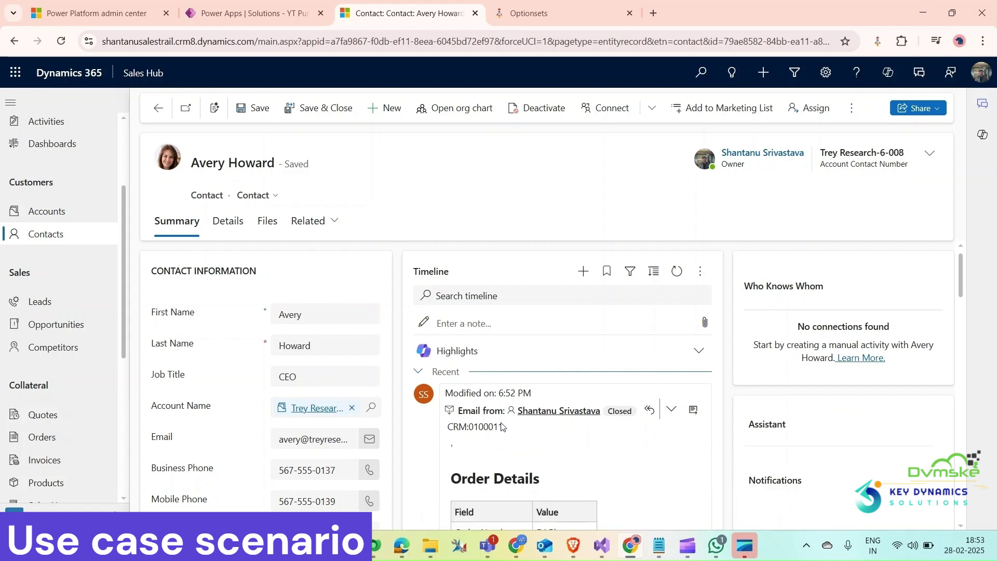
scroll(508, 403, down, 3)
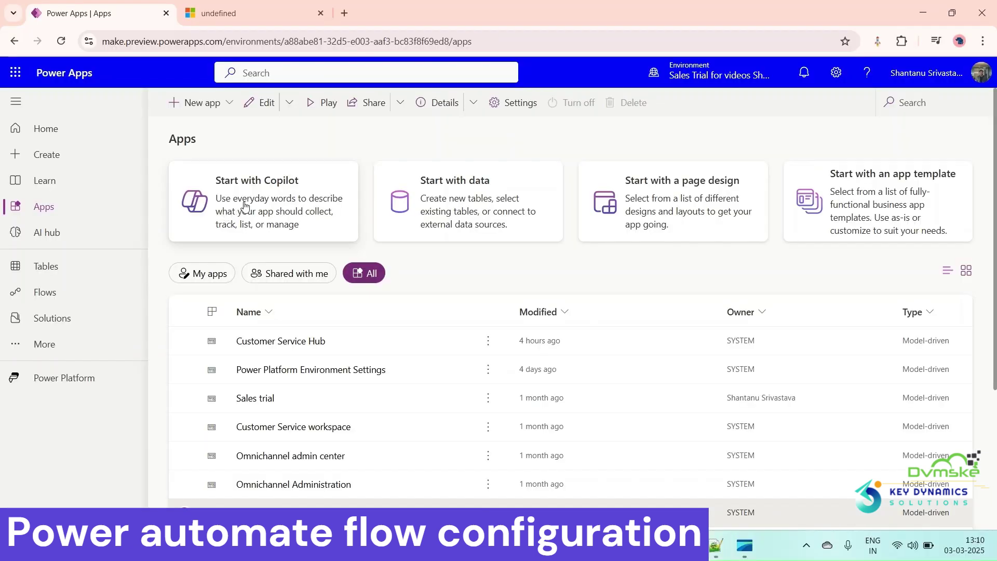
- Open the YT Purpose solution in Power Apps and start a new automated cloud flow
mouse_move(685, 74)
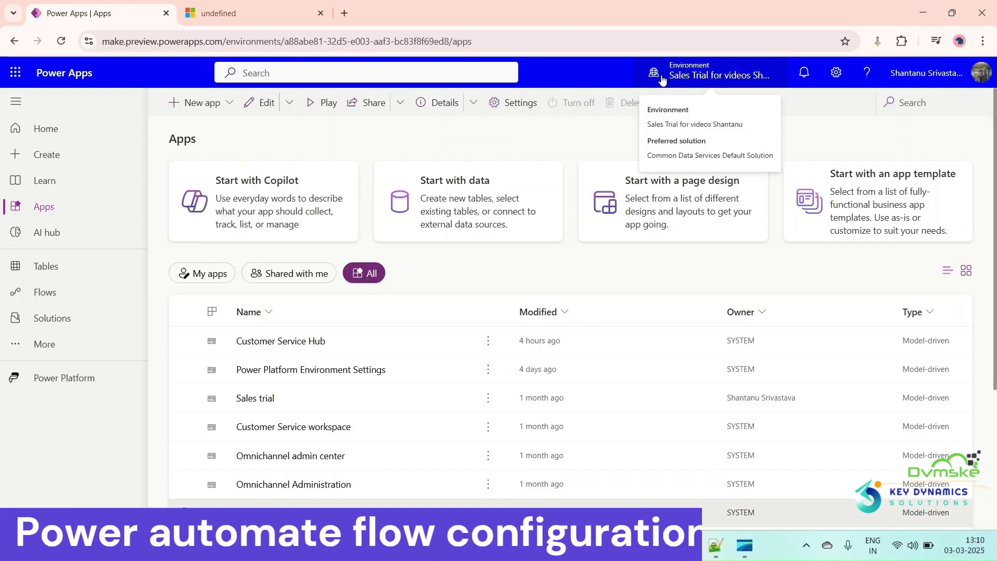
click(75, 318)
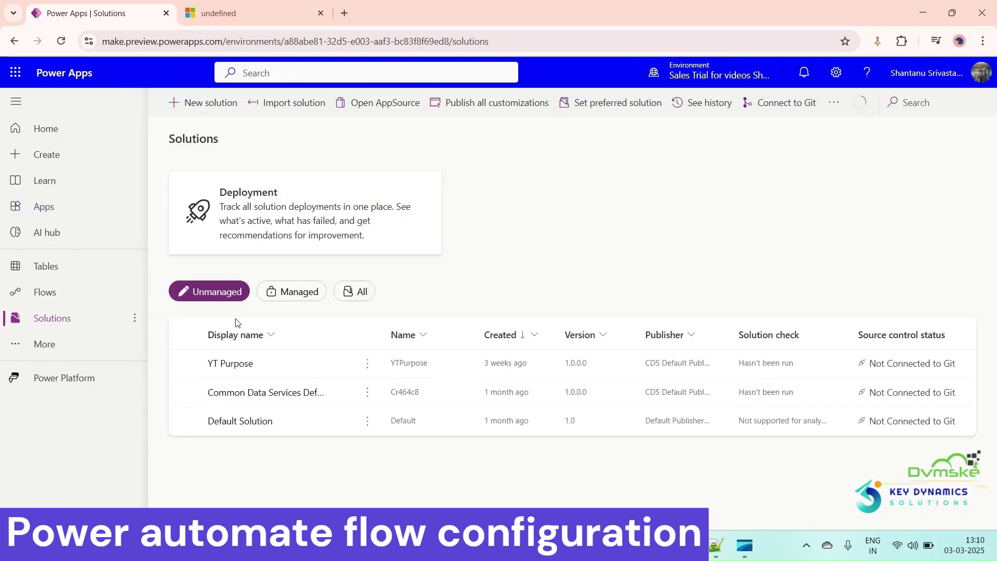
click(230, 364)
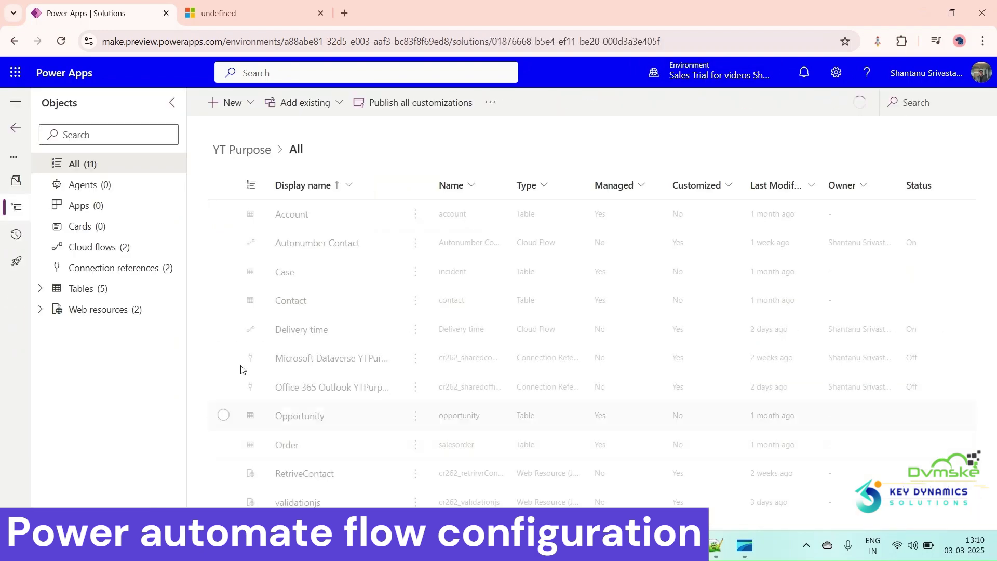
click(236, 110)
mouse_move(431, 177)
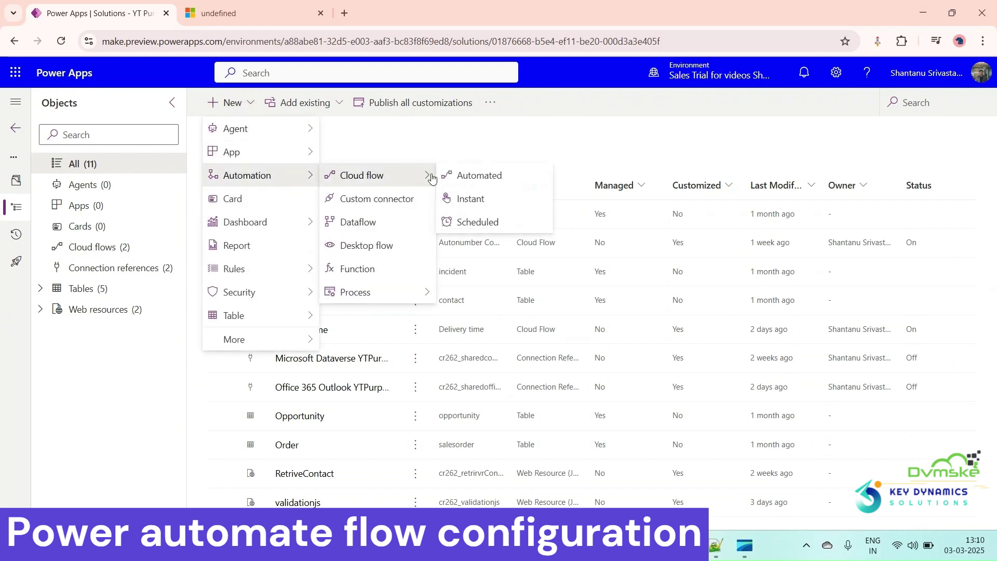
click(475, 176)
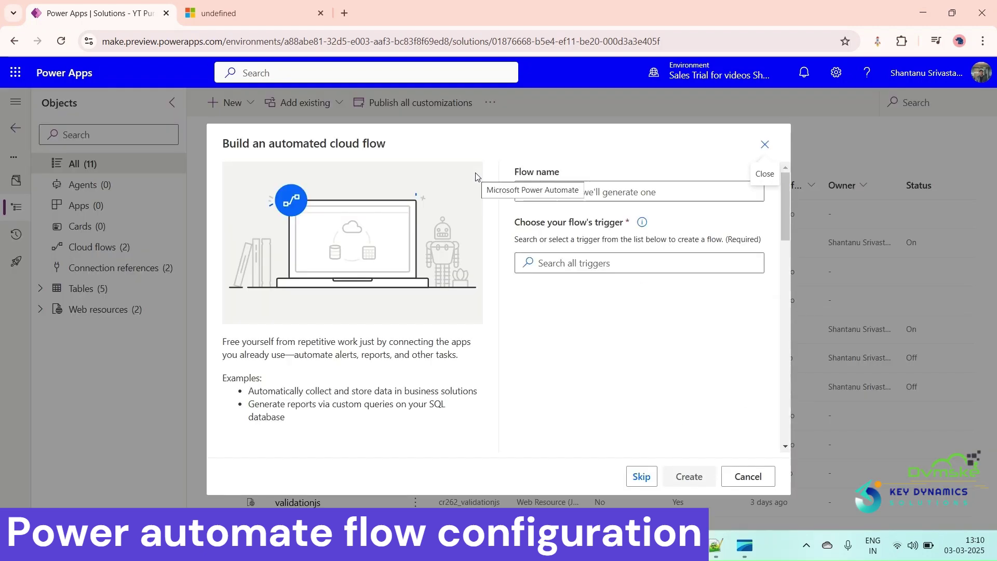
- Create the flow as "Order details email" with the Dataverse trigger "When a row is added, modified or deleted"
click(542, 192)
text(Order details email)
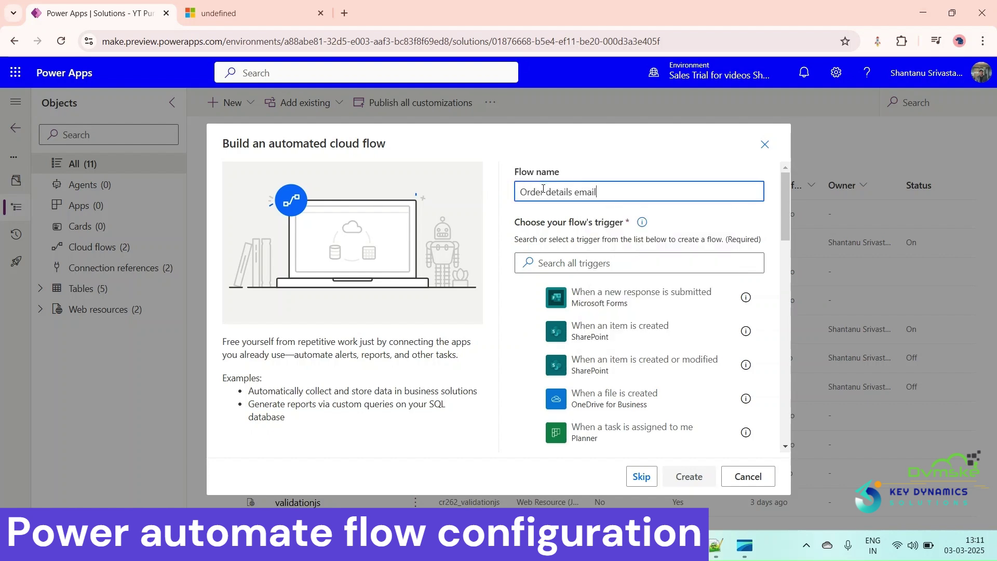
click(617, 266)
click(634, 287)
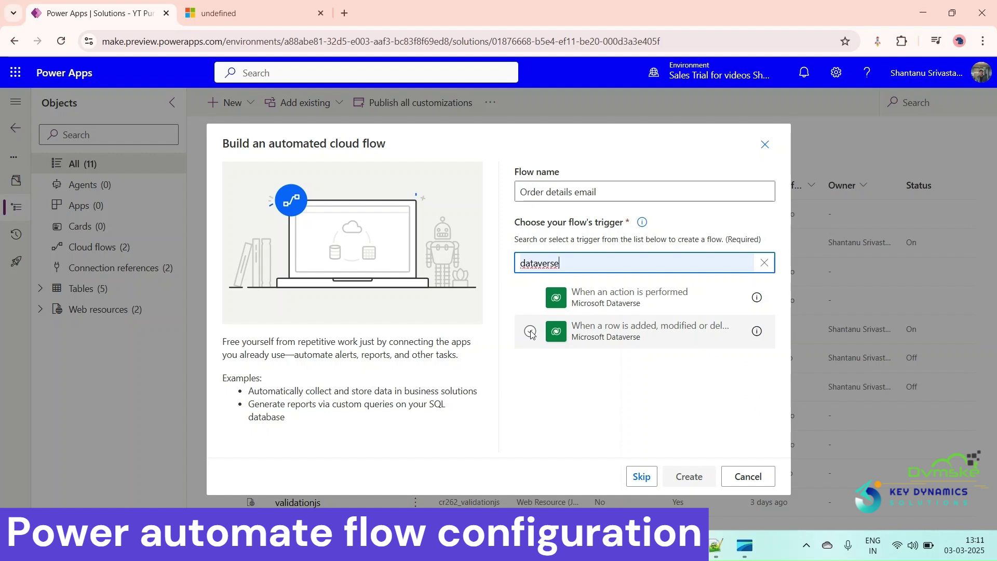
click(530, 332)
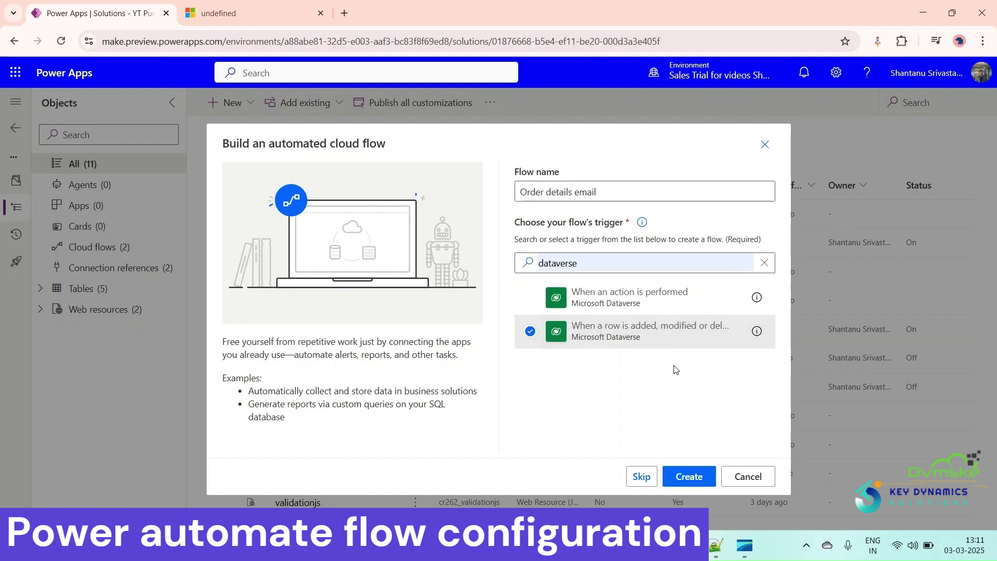
click(692, 473)
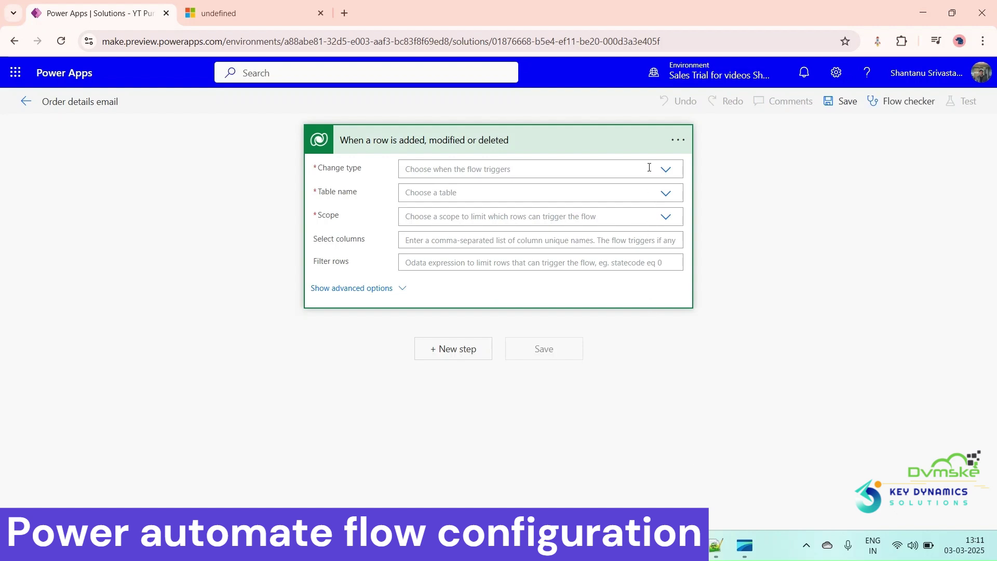
- Configure the trigger with change type Added, table Orders and scope Organization
click(664, 170)
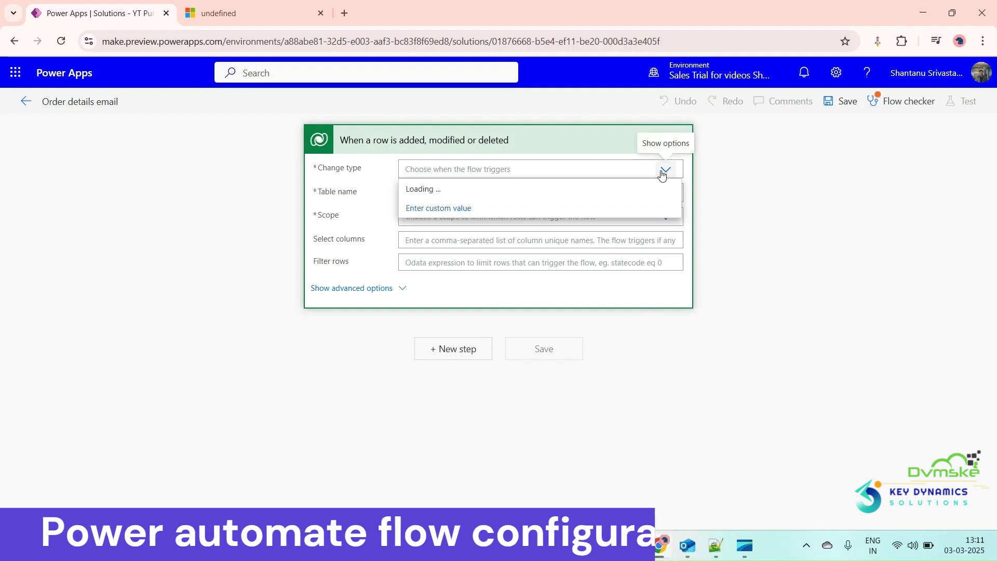
click(473, 190)
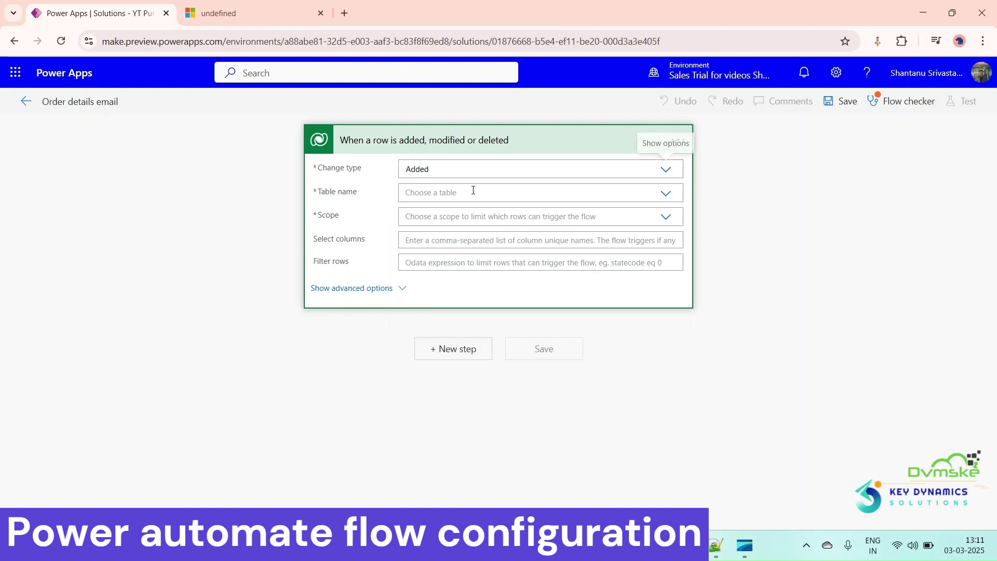
click(610, 190)
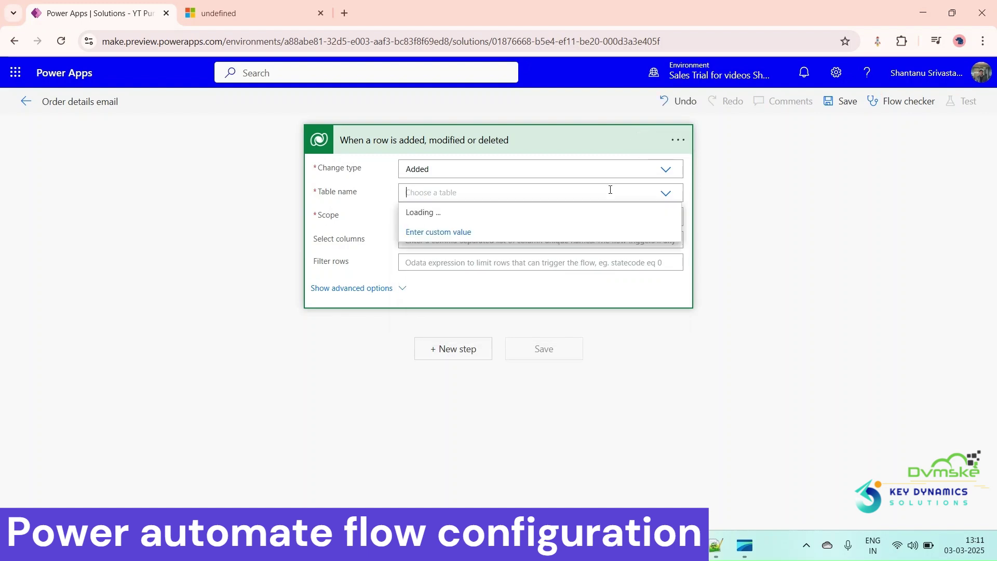
text(o)
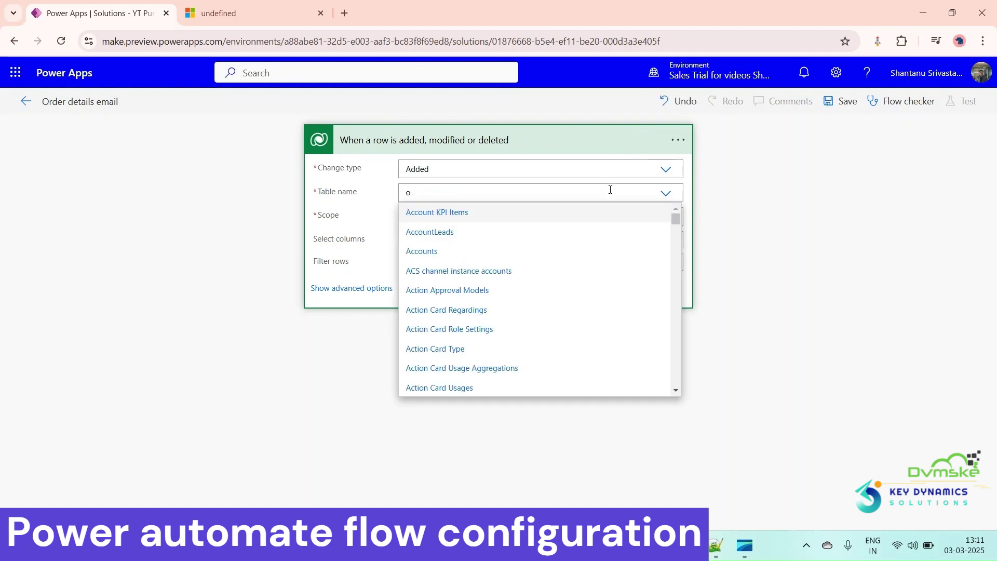
text(rder)
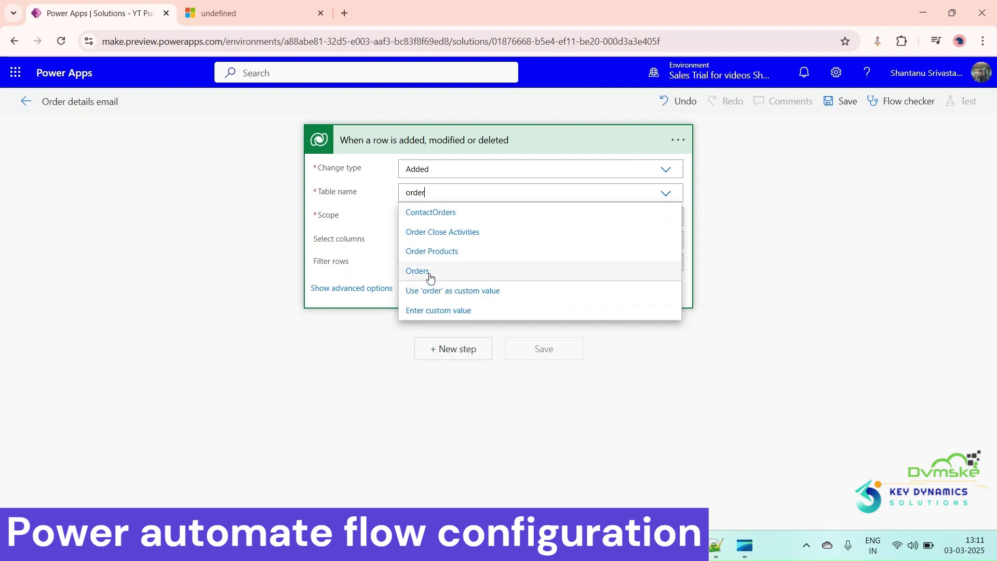
click(455, 271)
click(509, 213)
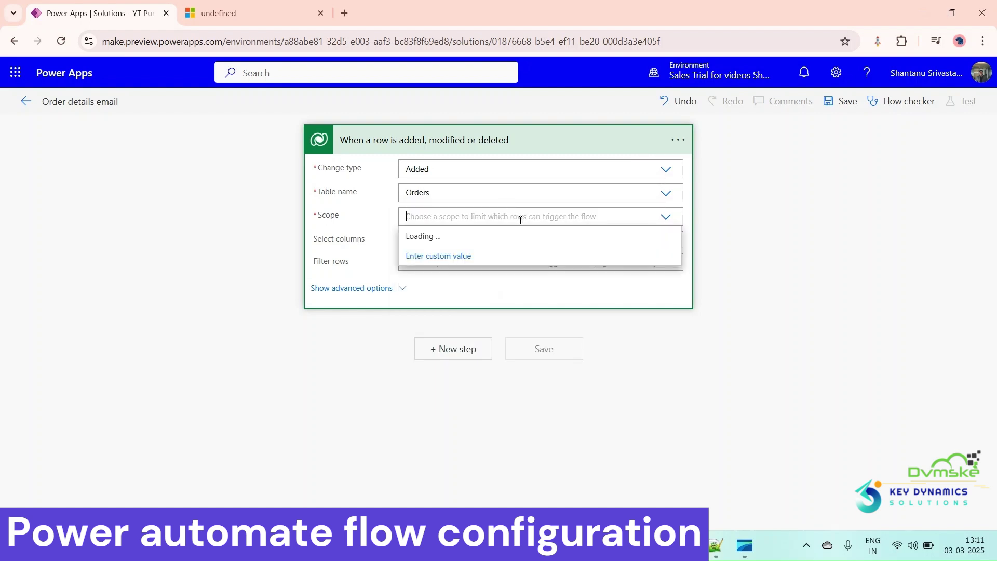
click(488, 255)
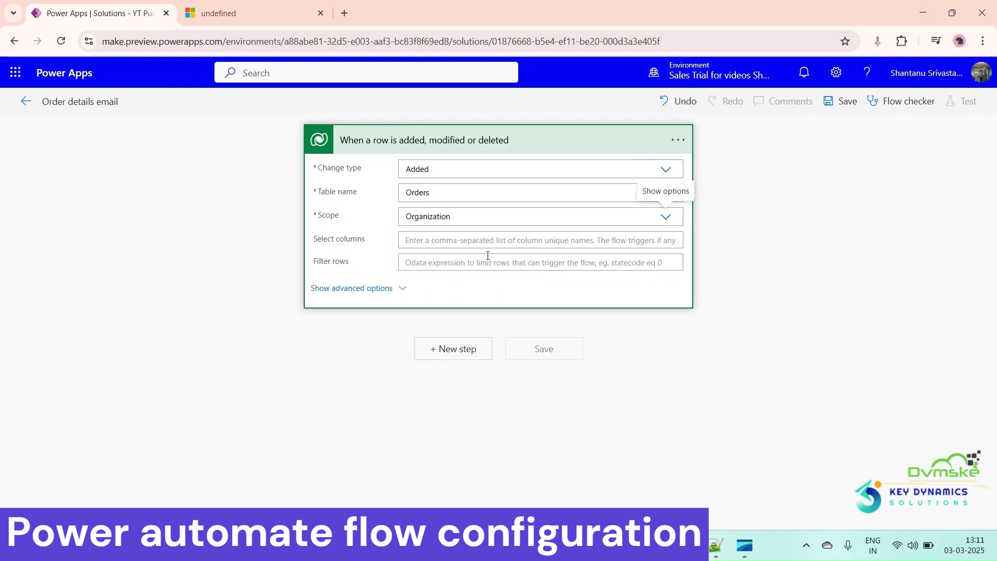
- Add an Initialize variable action after the trigger
click(463, 353)
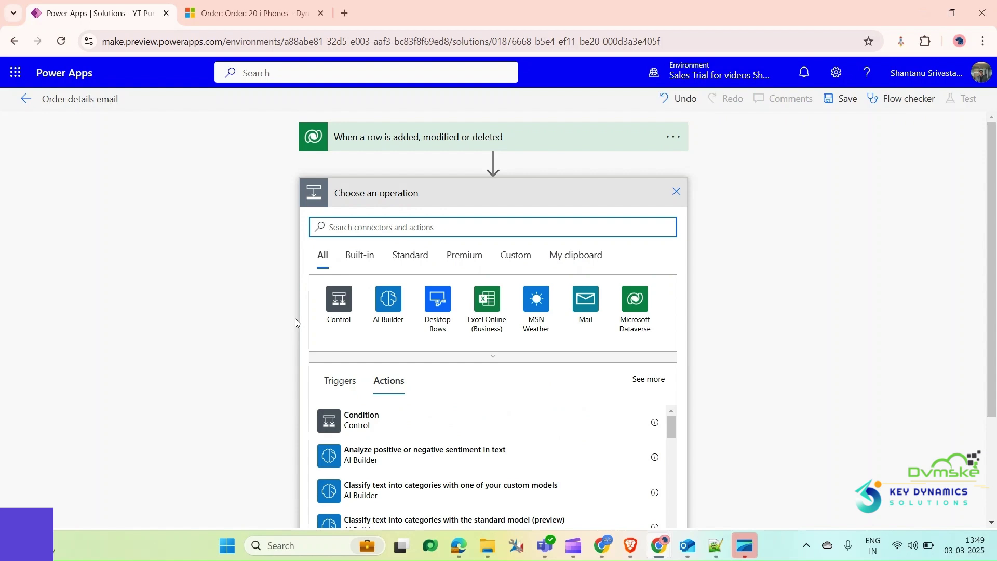
text(initi)
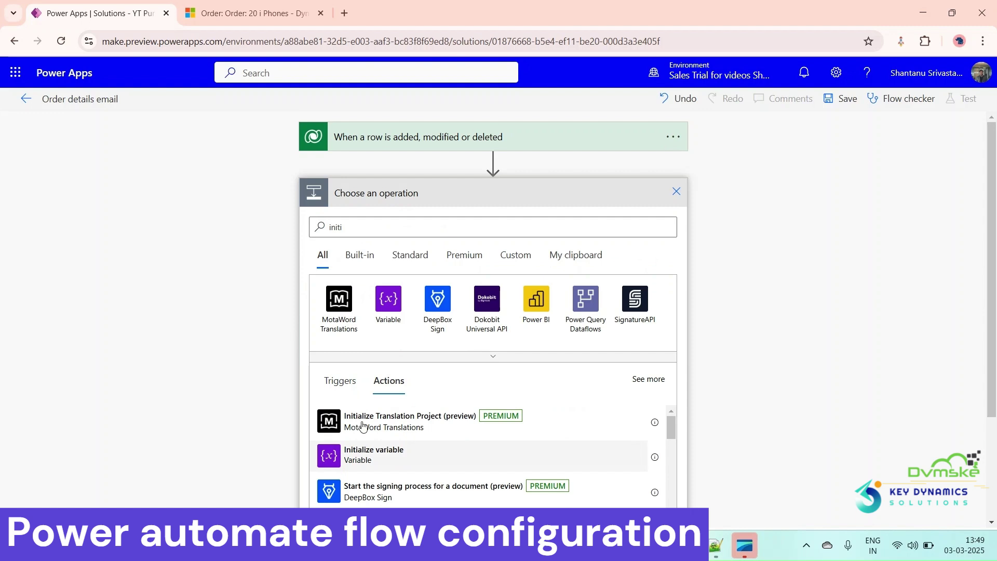
click(385, 448)
click(447, 224)
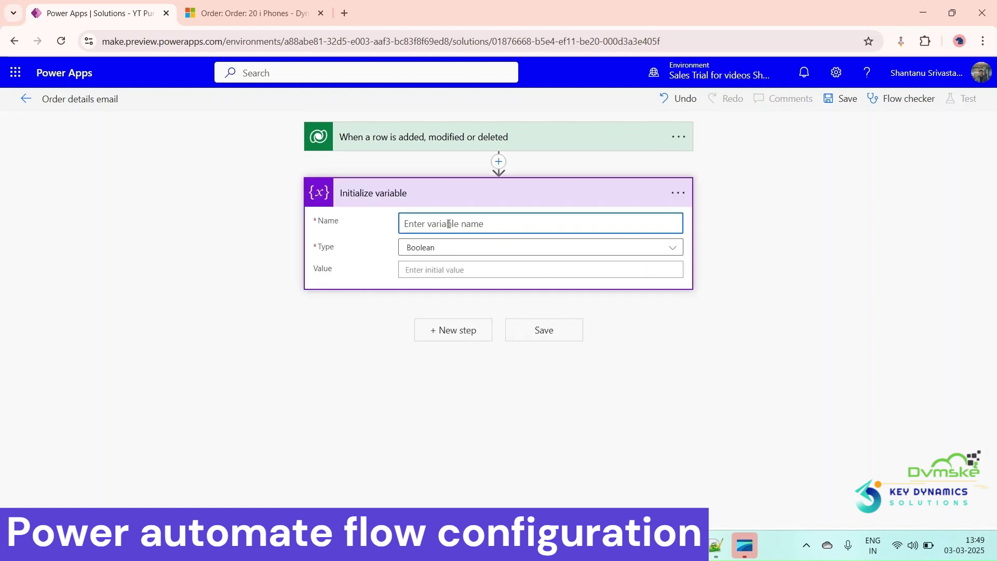
- Switch to the 20 i Phones order in Dynamics 365 and examine its Shipping Method field
click(271, 18)
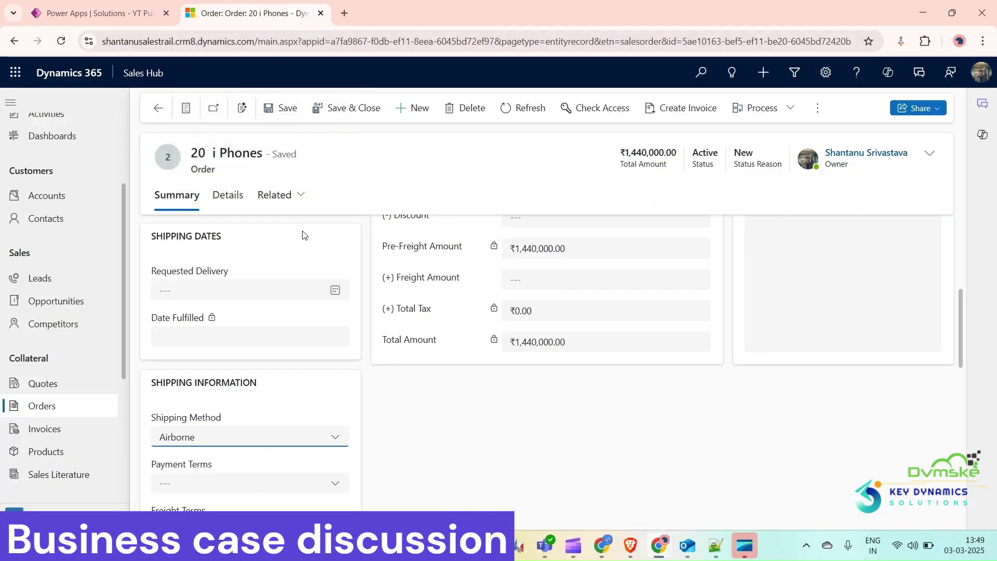
click(259, 439)
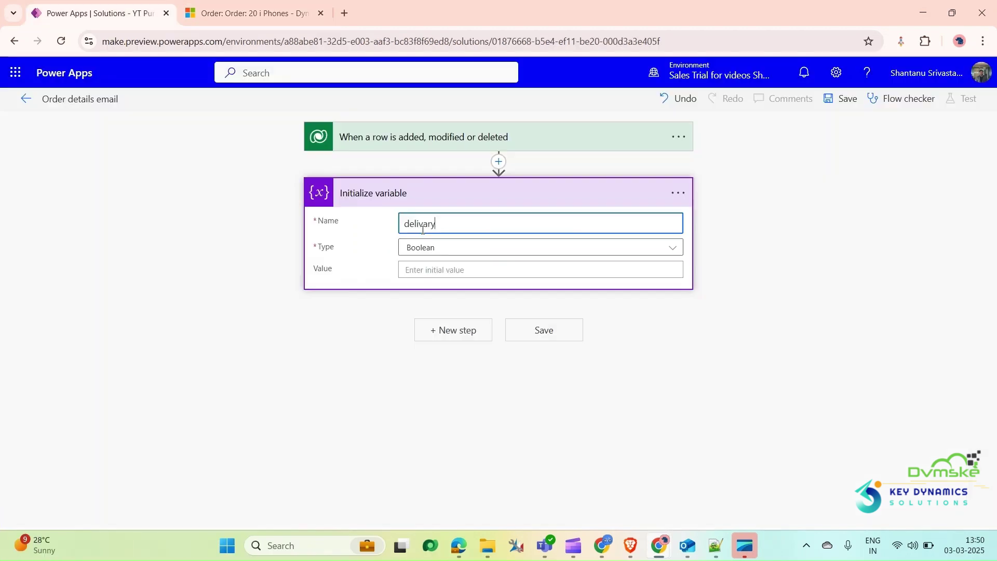
- Name the flow variable "delivary day", set its type to Integer and its initial value to 0
text(dau)
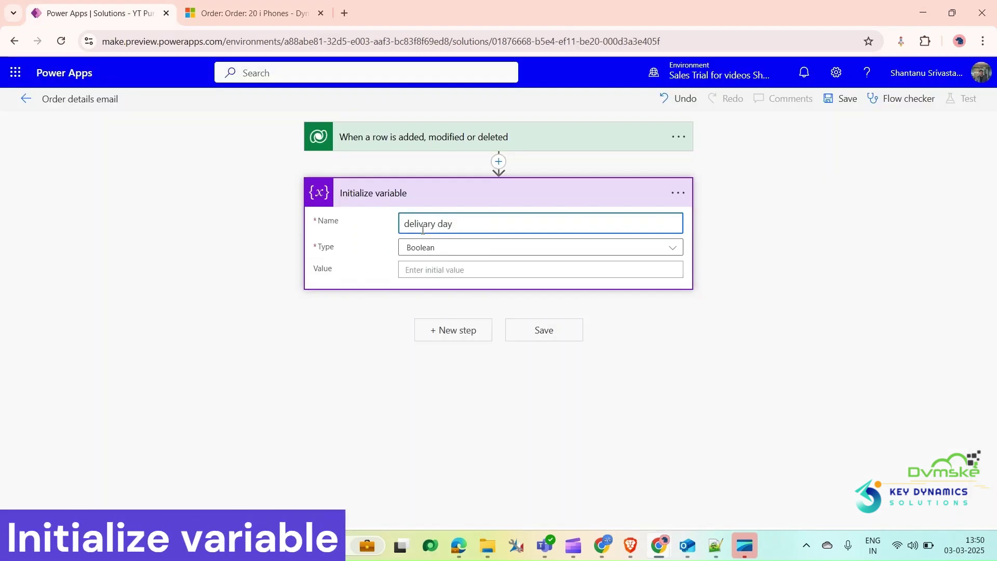
click(578, 251)
click(438, 294)
click(435, 270)
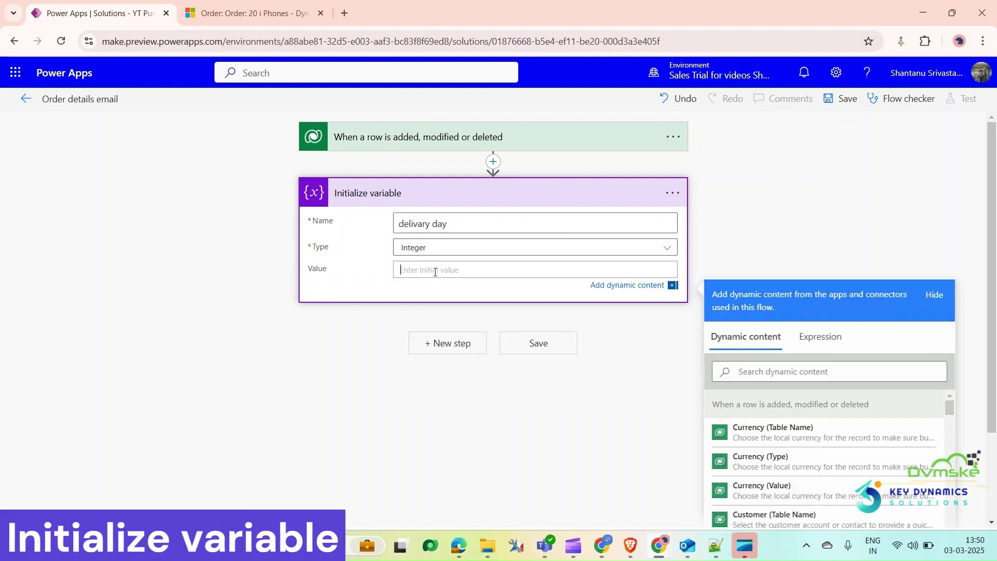
text(0)
click(176, 249)
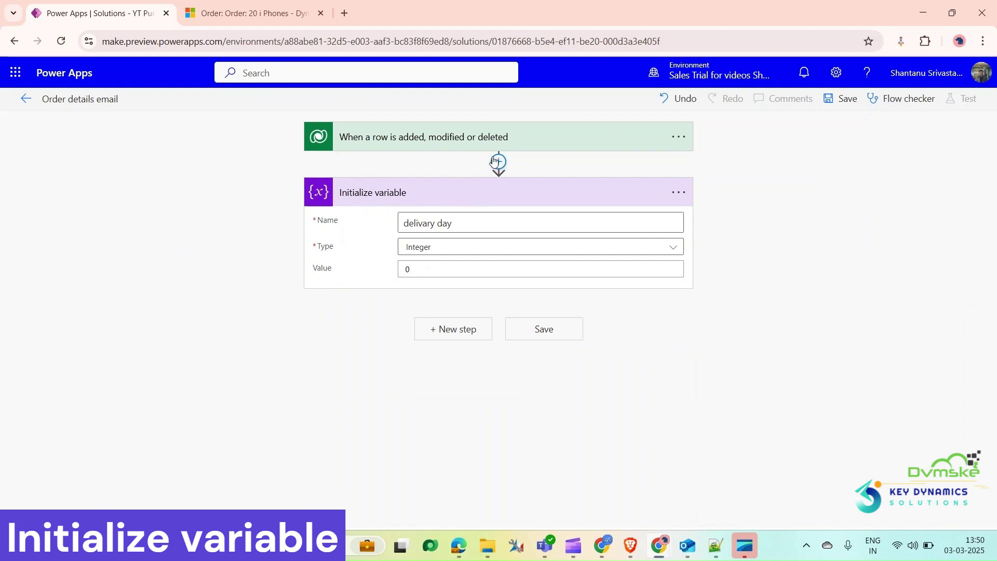
- Add a Microsoft Dataverse "Get a row by ID" action and set its table to Contacts
click(435, 331)
click(637, 358)
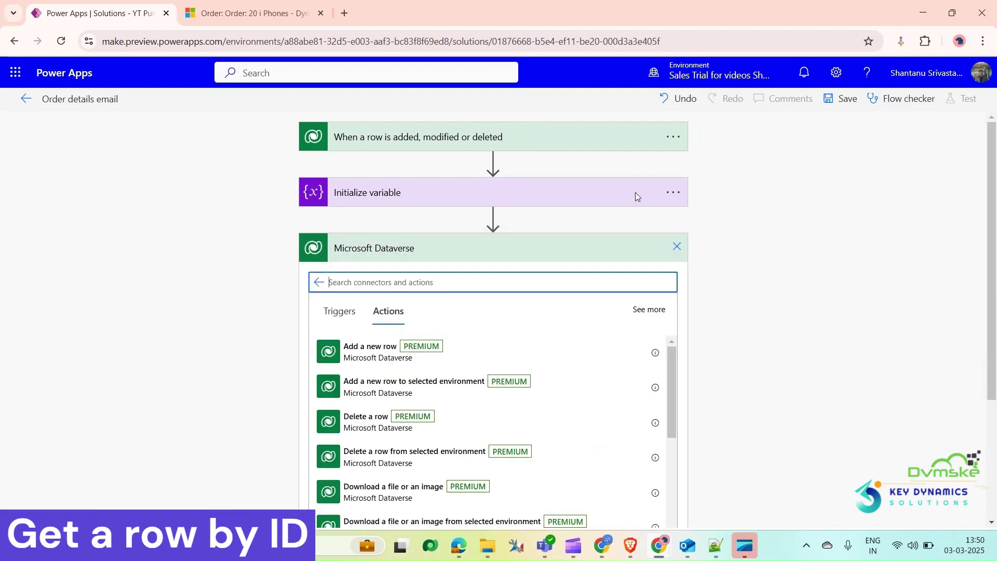
scroll(508, 189, down, 2)
scroll(441, 352, down, 2)
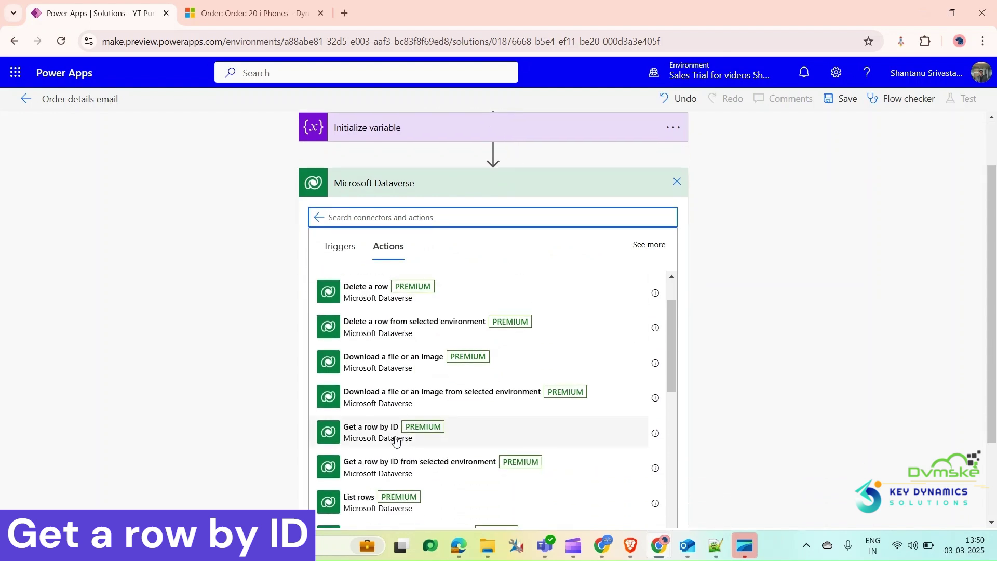
click(390, 434)
click(458, 278)
text(contact)
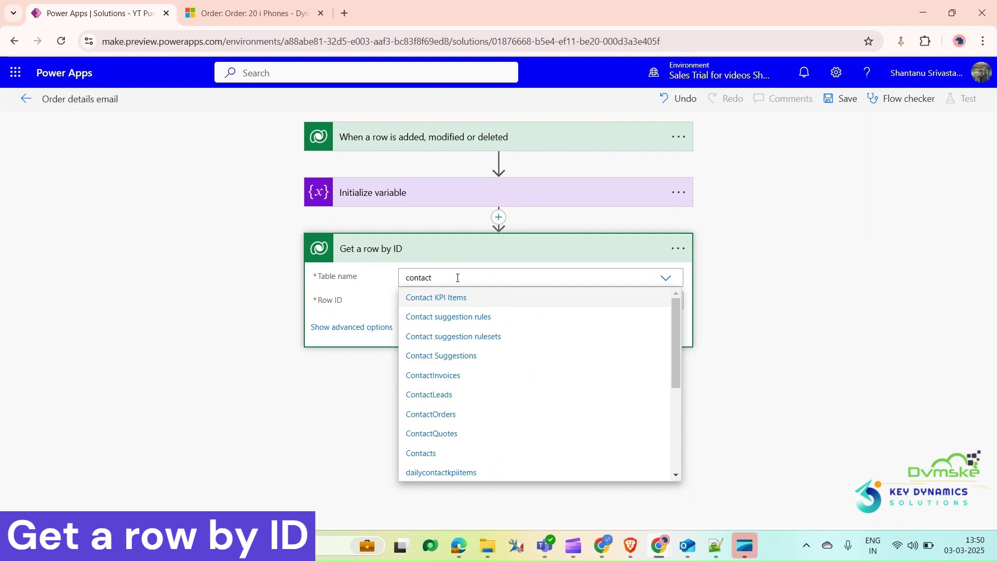
click(416, 455)
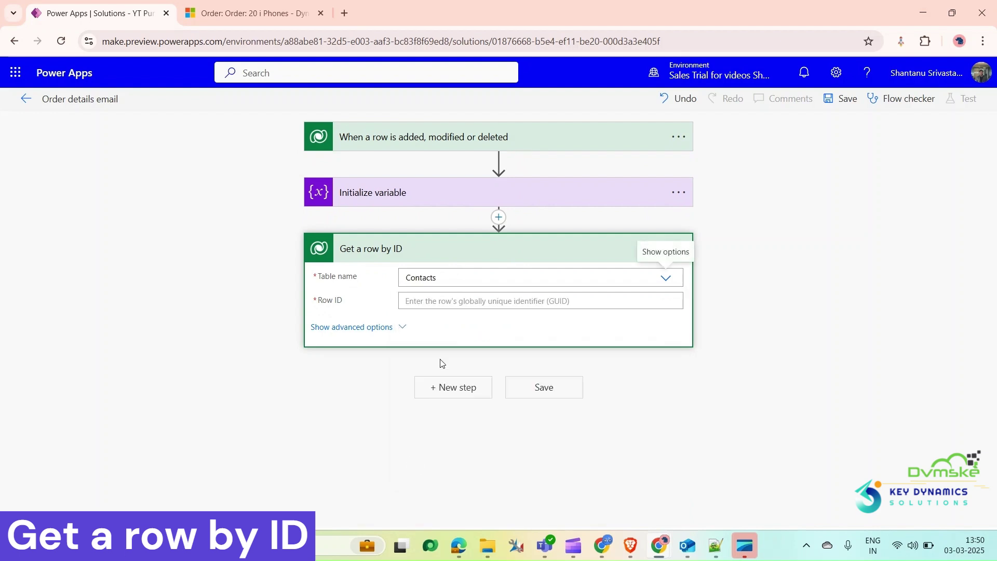
- Set the Row ID of the Get a row by ID action to the trigger's Customer (Value) dynamic content
click(454, 303)
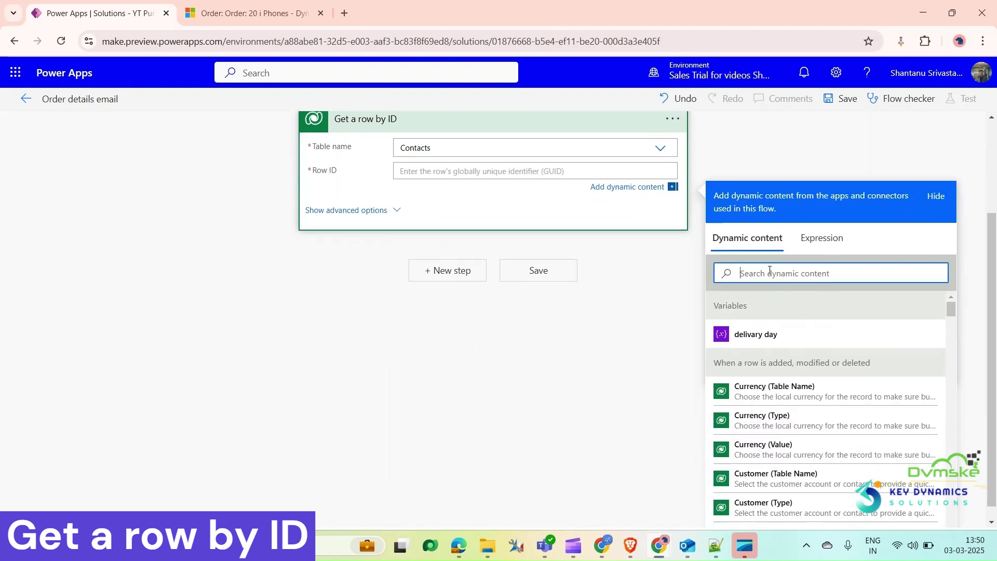
text(value)
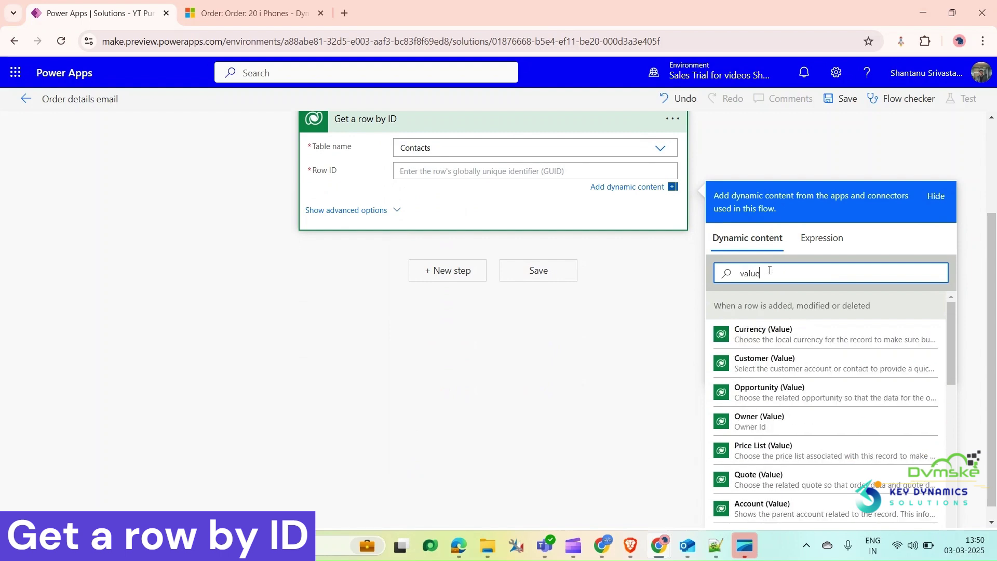
click(818, 375)
click(229, 292)
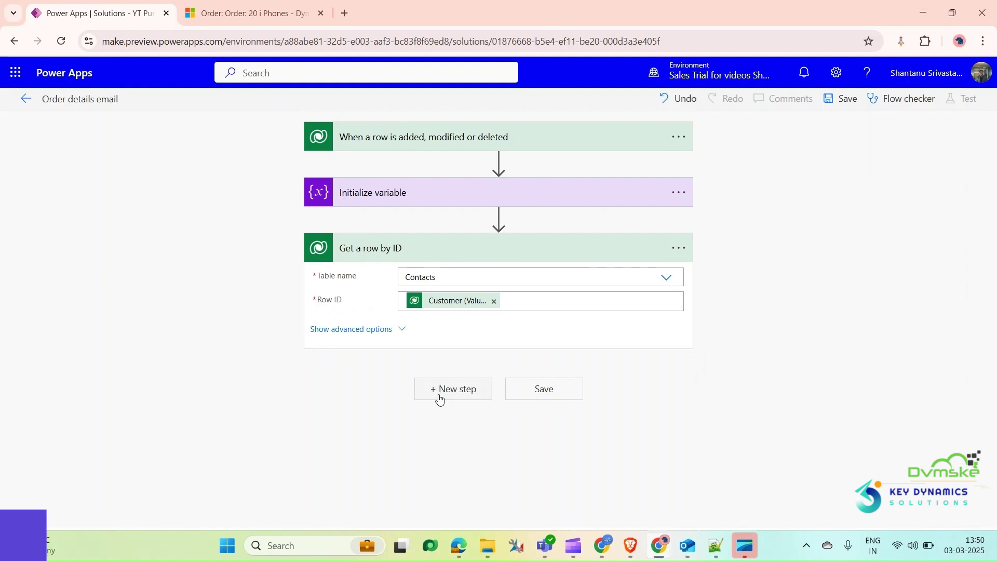
- Add a Control Switch action after the Get a row by ID action
click(439, 399)
text(swit)
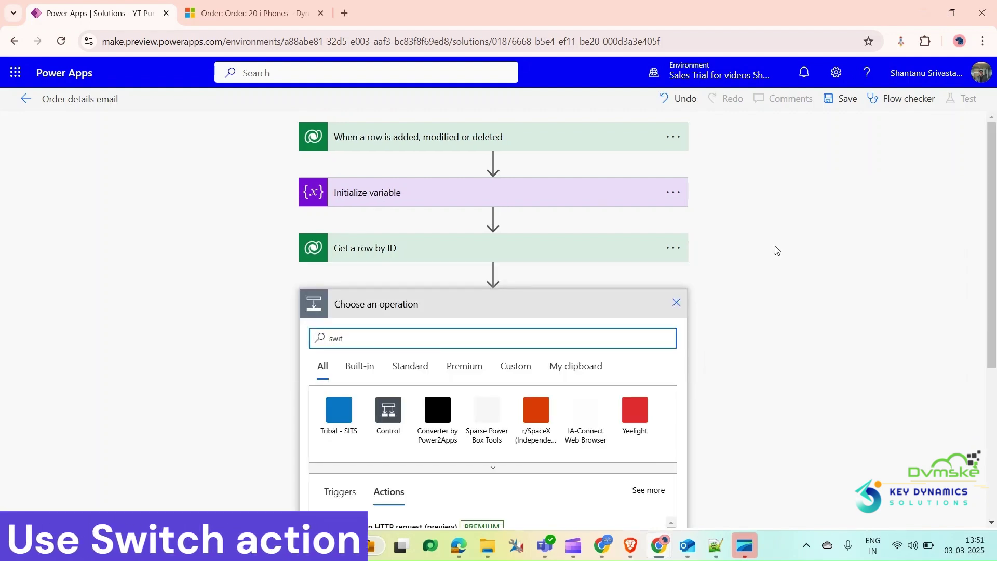
scroll(581, 252, down, 3)
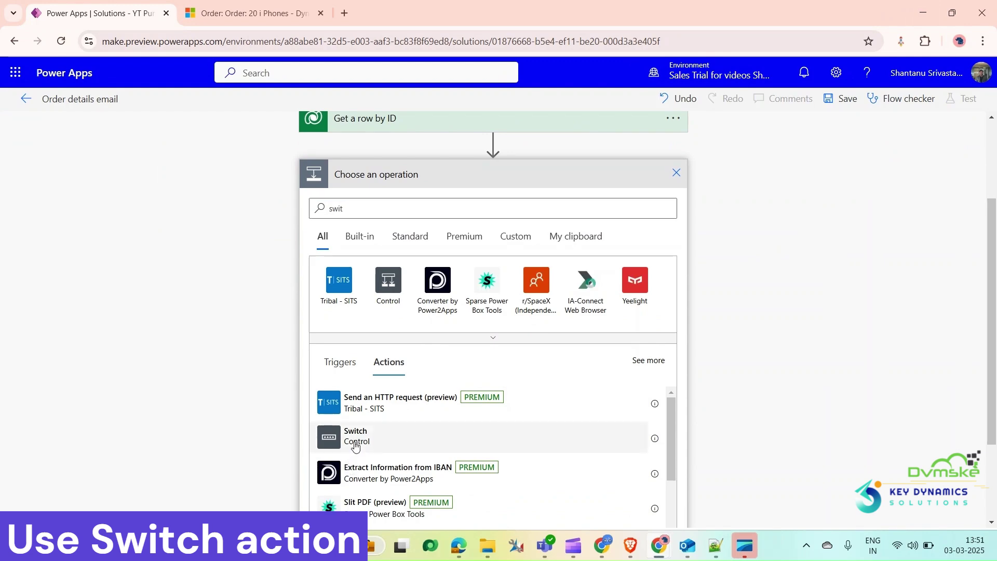
click(354, 446)
- Set the Switch action's On value to the Shipping Method dynamic content from the trigger
click(415, 288)
scroll(735, 233, down, 1)
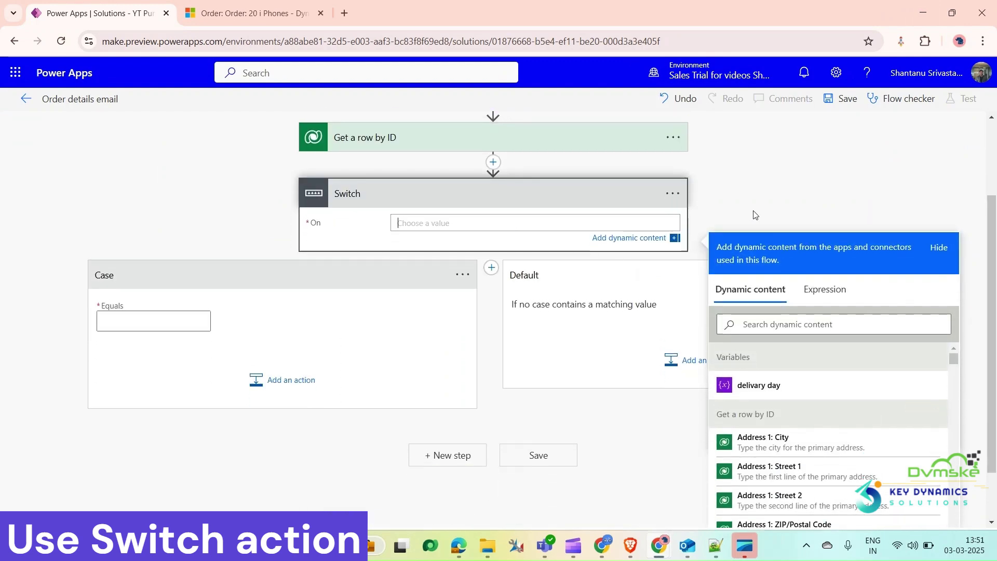
click(233, 15)
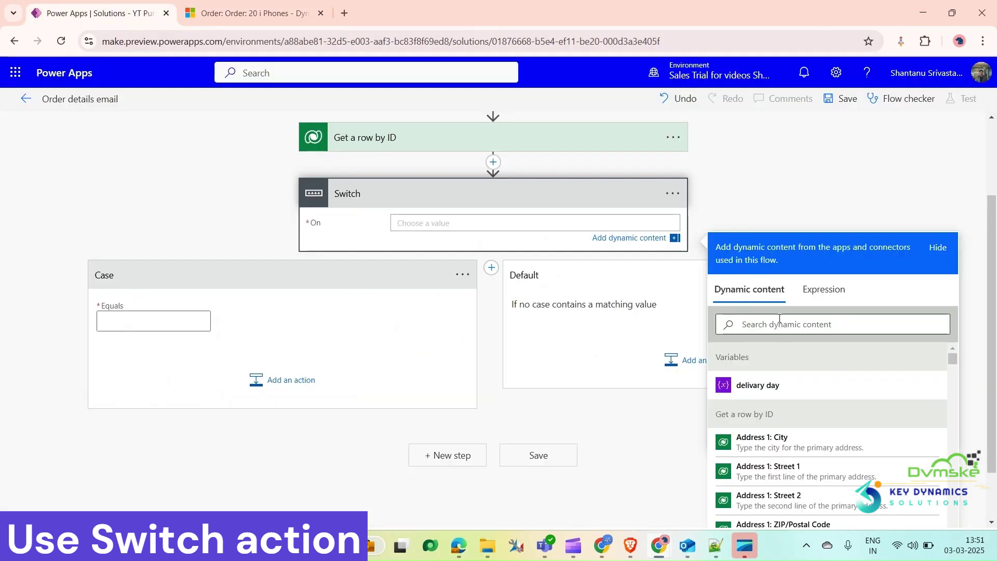
click(782, 326)
text(shippoin)
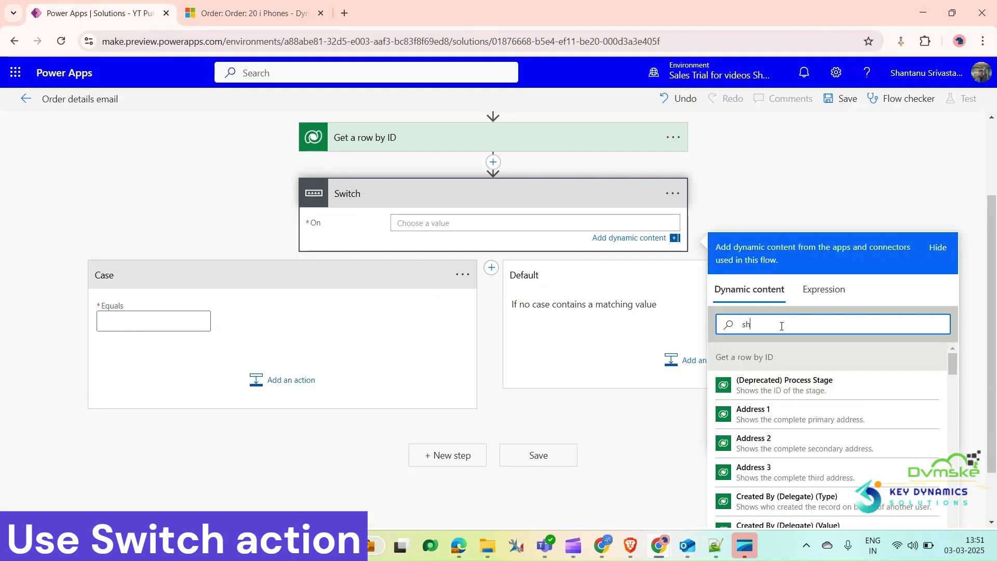
click(735, 437)
scroll(762, 181, up, 3)
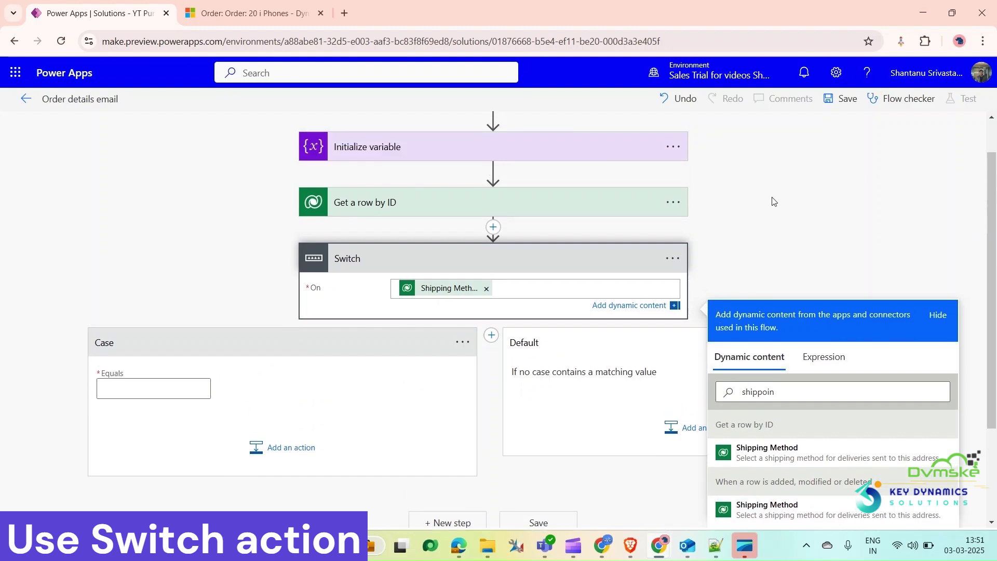
click(791, 227)
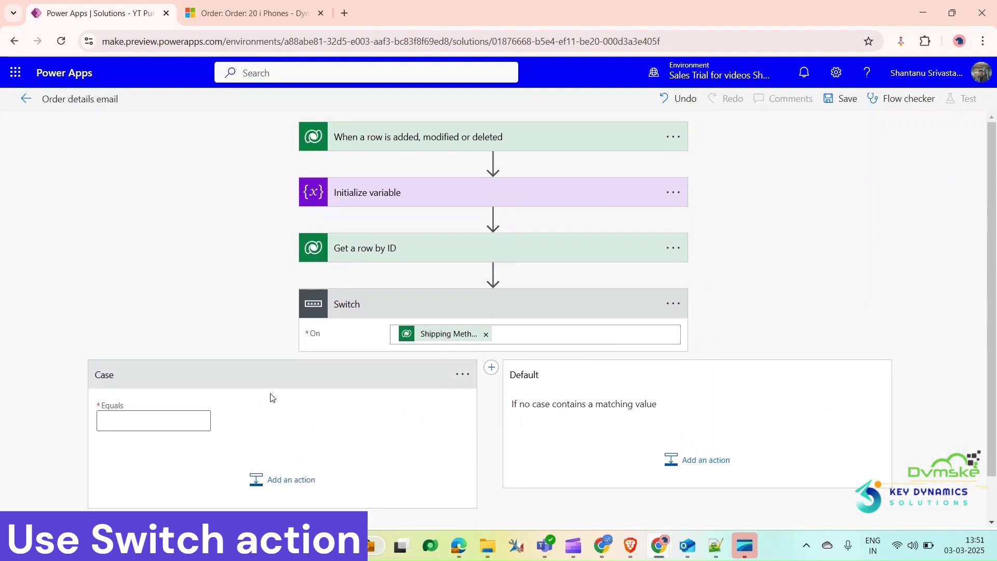
- Switch to the 20 i Phones order in Dynamics 365 and look up its option set values with the Level up extension
click(259, 8)
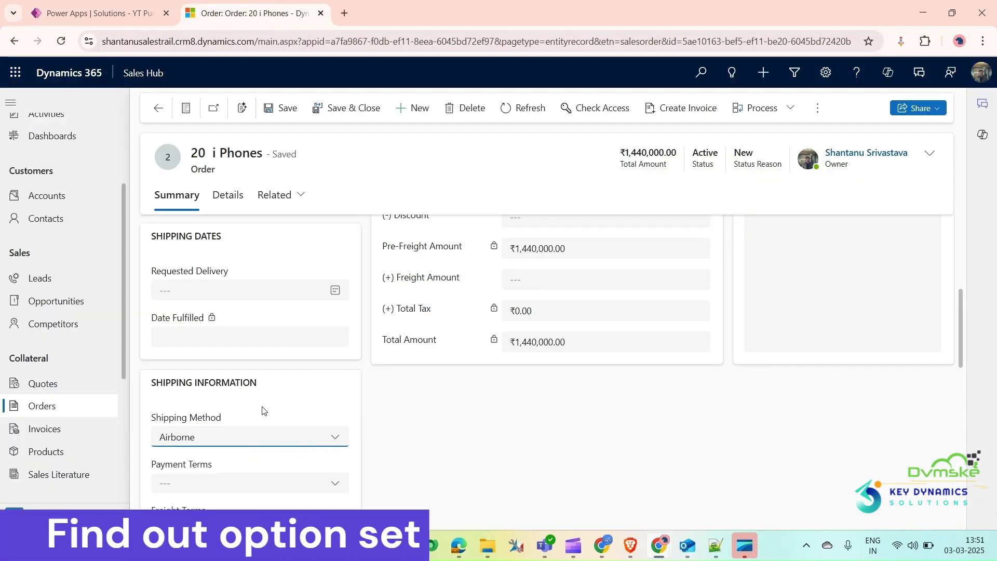
click(902, 41)
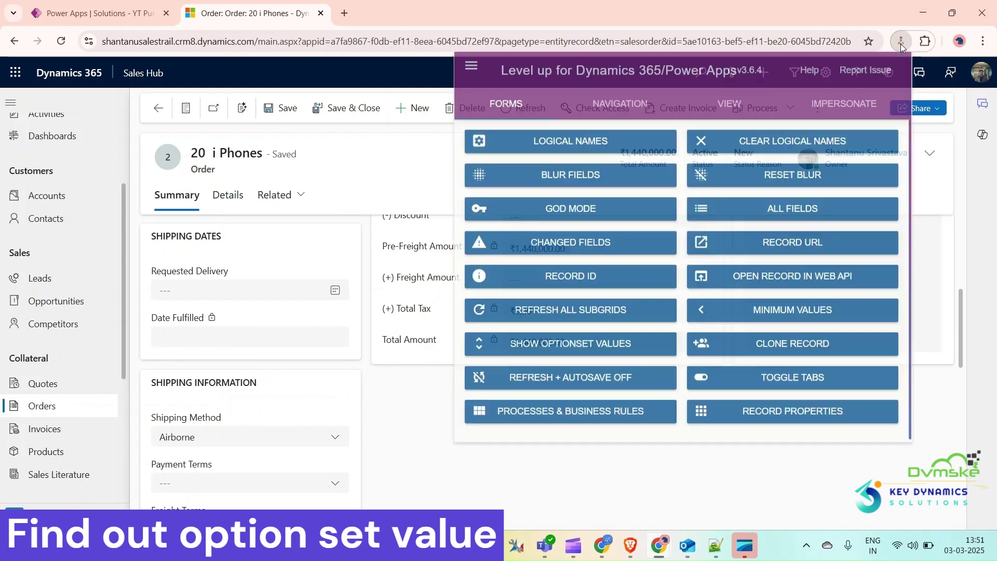
click(585, 340)
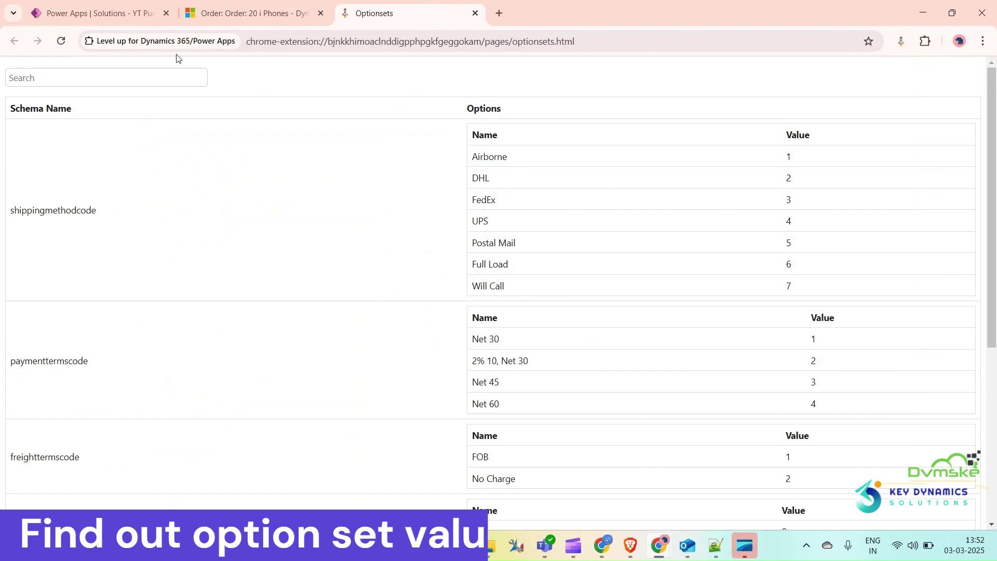
- Return to the flow in Power Apps, set the Switch case to equal 1 and add a Set variable action inside it
click(86, 15)
click(156, 419)
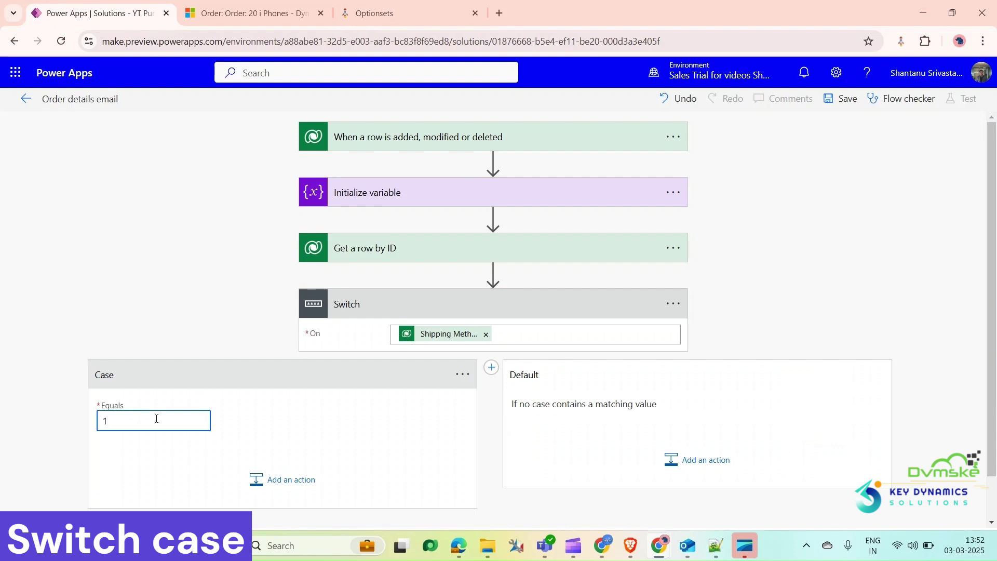
scroll(236, 379, down, 1)
click(284, 434)
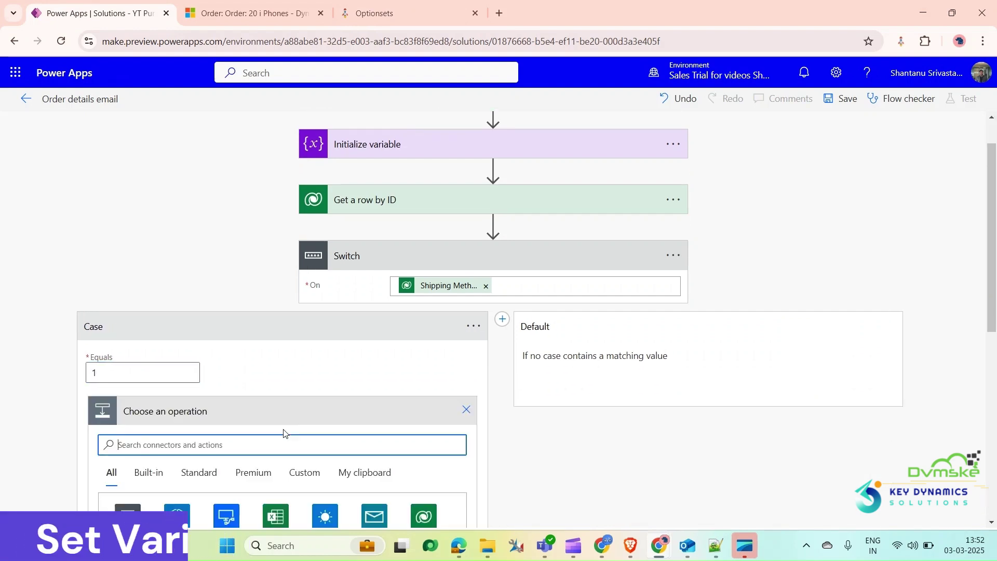
scroll(288, 432, down, 4)
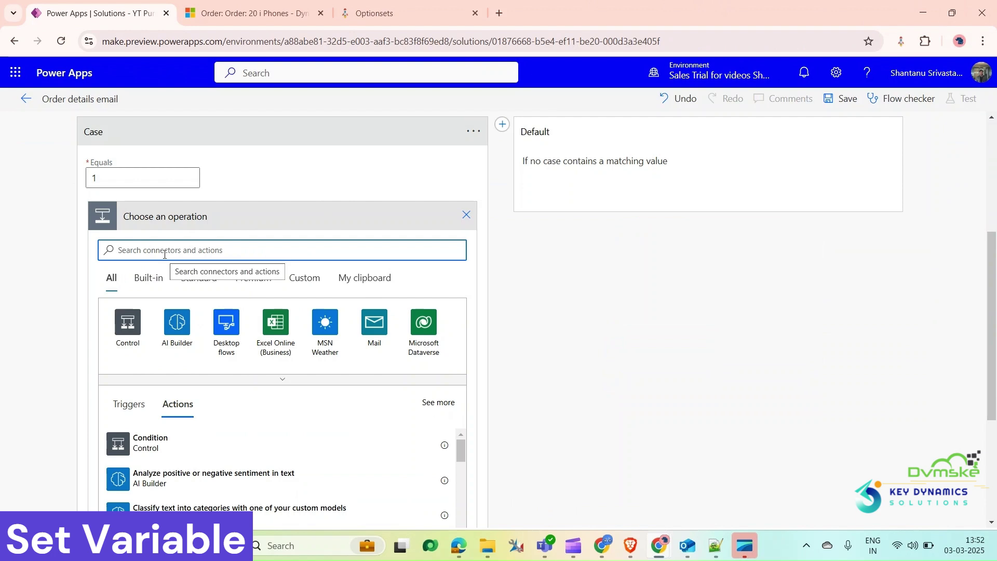
text(set)
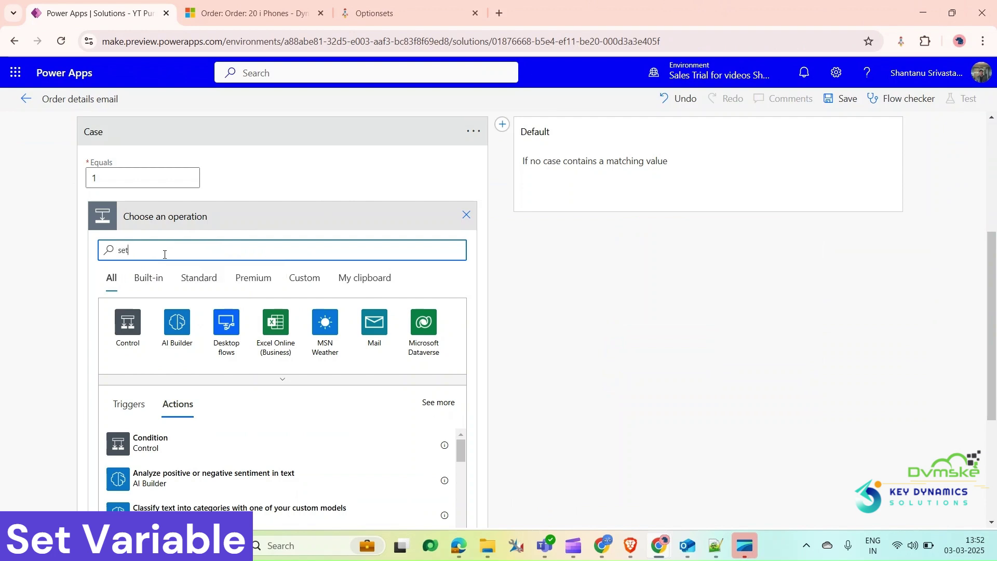
click(226, 324)
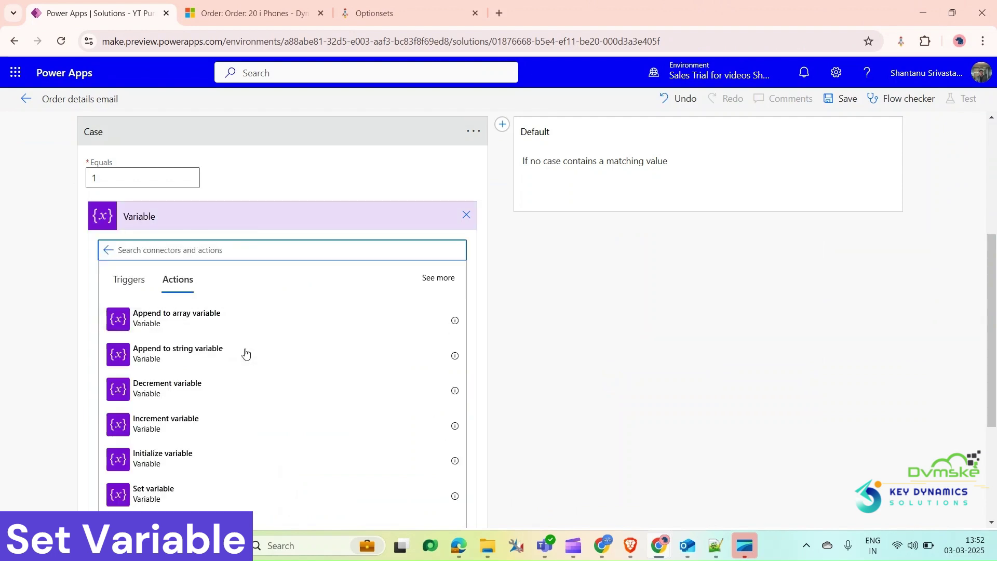
click(173, 494)
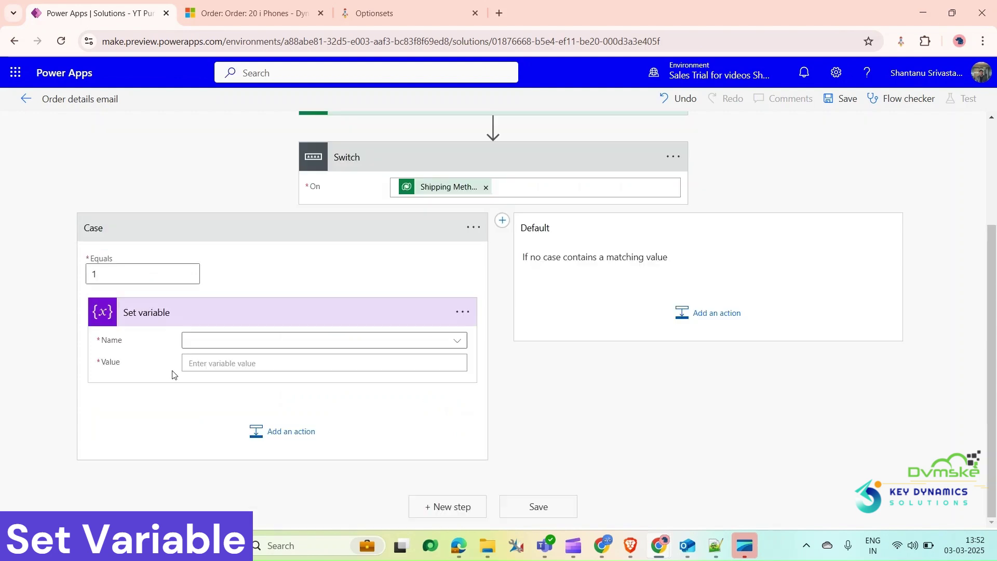
- Configure the Set variable action to give the "delivary day" variable the value 1
click(227, 341)
click(222, 385)
click(234, 362)
text(1)
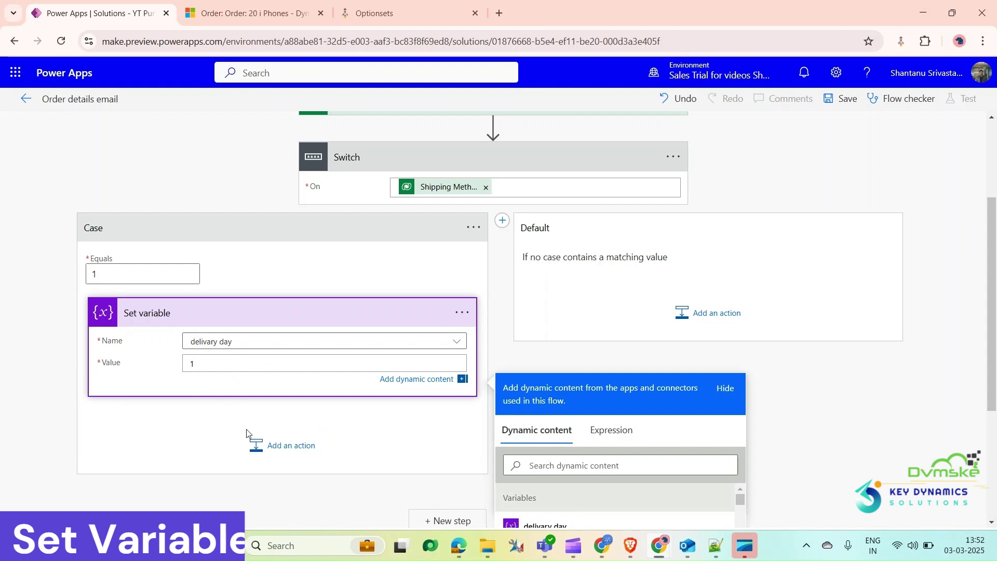
- Add a Data Operation Compose action below the Set variable action in the case
click(283, 445)
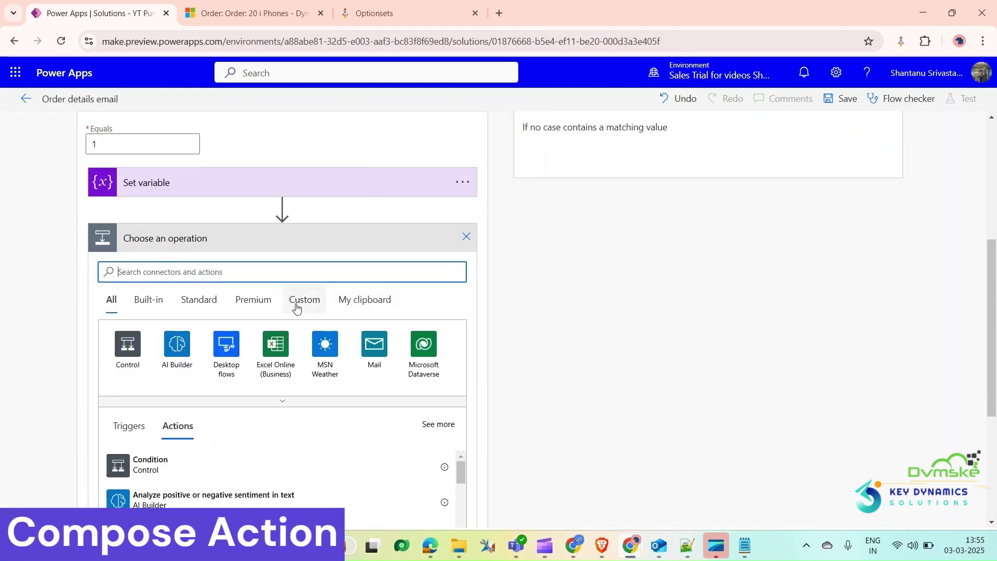
text(compose)
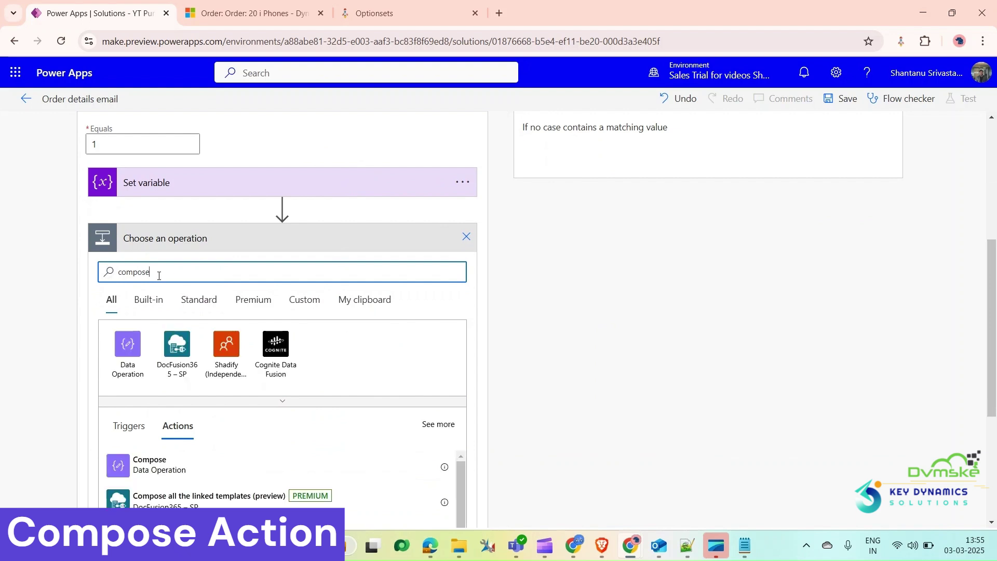
click(158, 460)
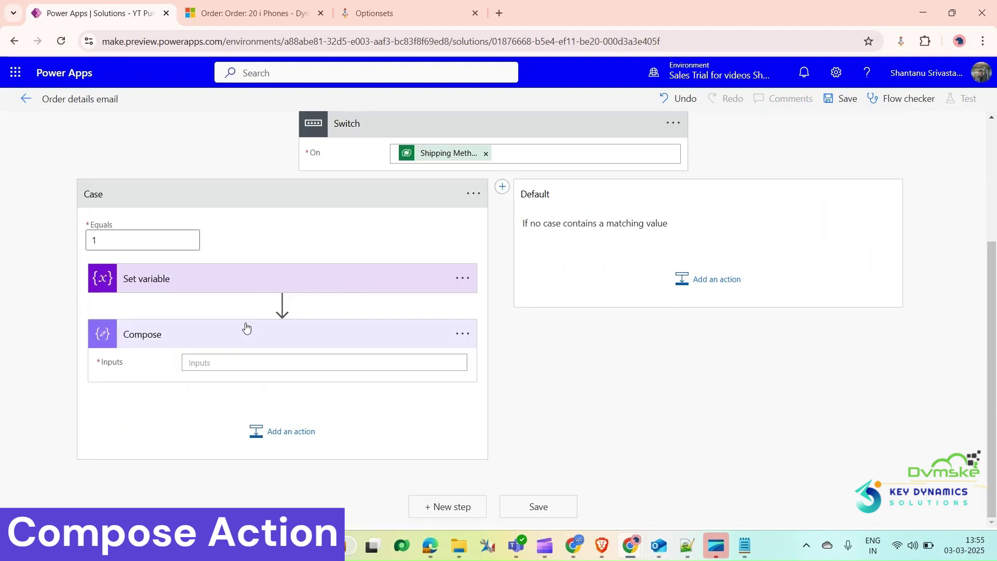
- Copy the Order Details HTML table template from Notepad into the Compose action's Inputs
scroll(269, 307, down, 3)
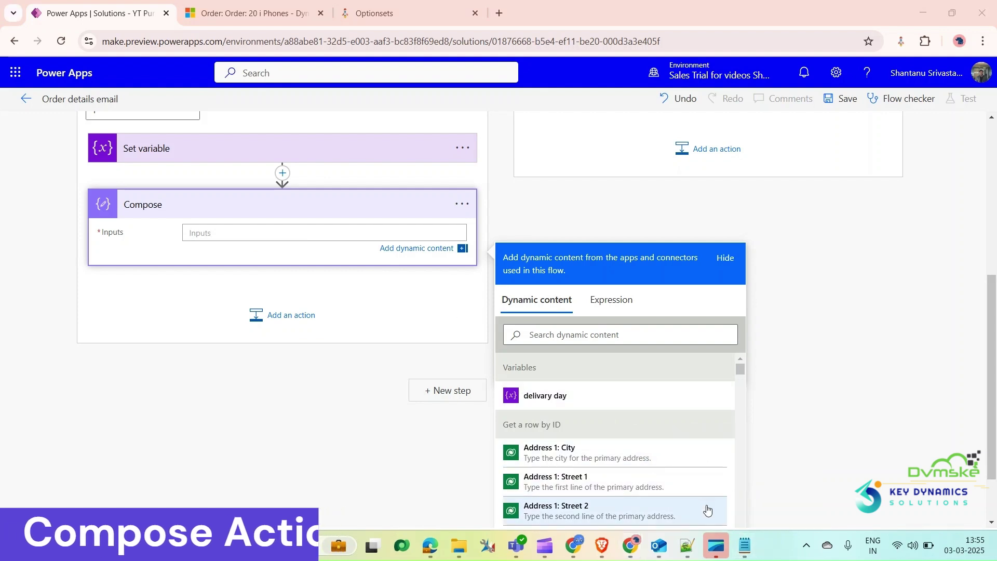
click(745, 546)
scroll(436, 258, down, 1)
scroll(388, 228, up, 2)
drag(282, 131, 363, 298)
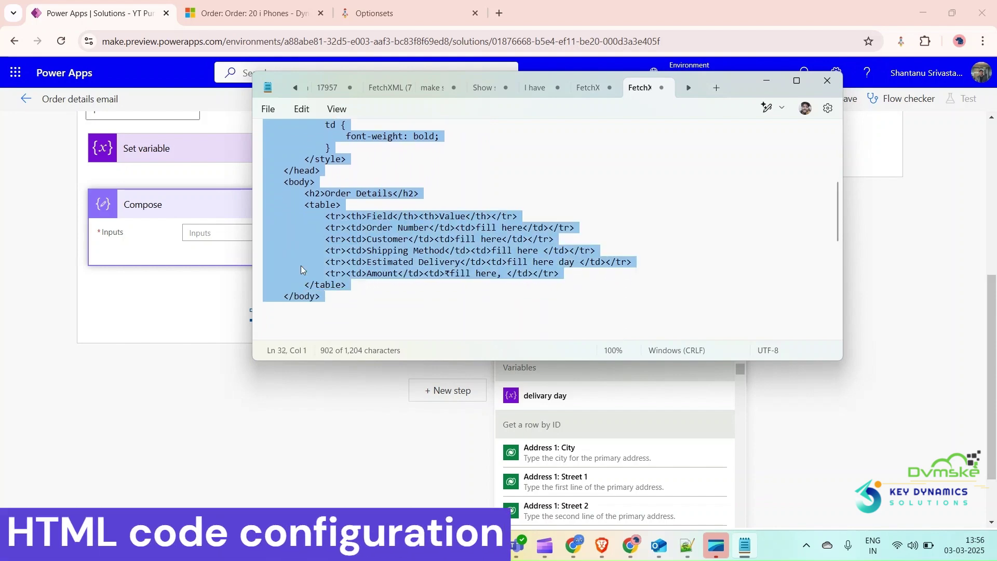
click(202, 238)
text(<html> <head> <style> table { width: 100%; border-collapse: collapse; } th, td { border: 1px solid black; padding: 8px; text-align: left; } th { background-color: #f2f2f2; } td { font-weight: bold; } </style> </head> <body> <h2>Order Details</h2> <table> <tr><th>Field</th><th>Value</th></tr> <tr><td>Order Number</td><td>fill here</td></tr> <tr><td>Customer</td><td>fill here</td></tr> <tr><td>Shipping Method</td><td>fill here </td></tr> <tr><td>Estimated Delivery</td><td>fill here day </td></tr> <tr><td>Amount</td><td>₹fill here, </td></tr> </table> </body>)
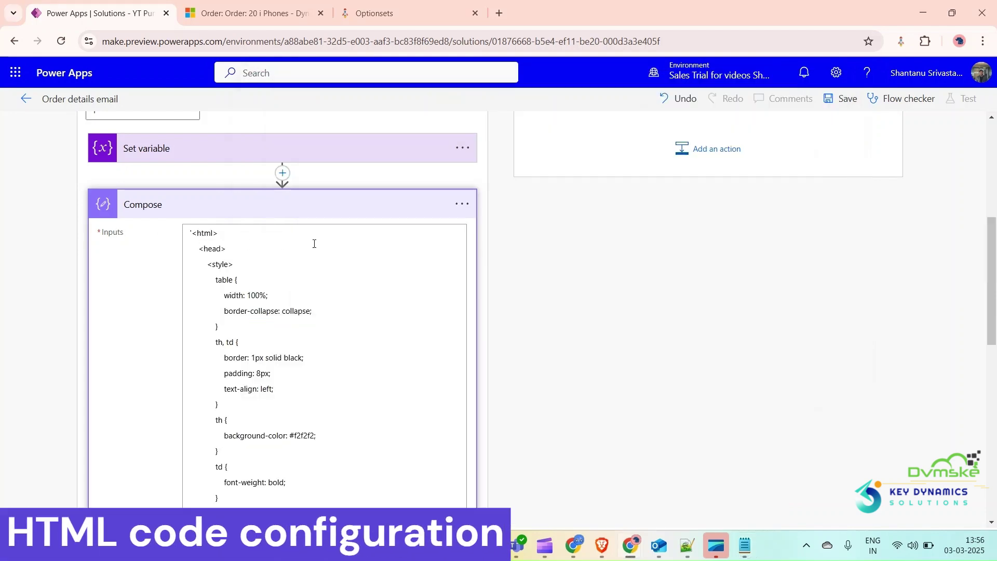
- Replace the "fill here" placeholder in the HTML's Order Number row with the Order ID dynamic content
scroll(311, 240, down, 5)
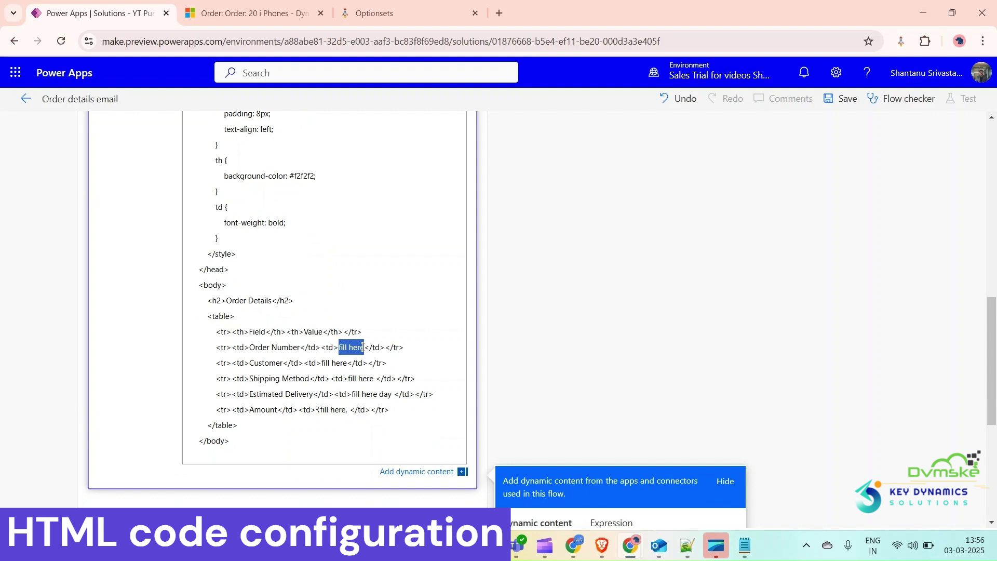
key(BackSpace)
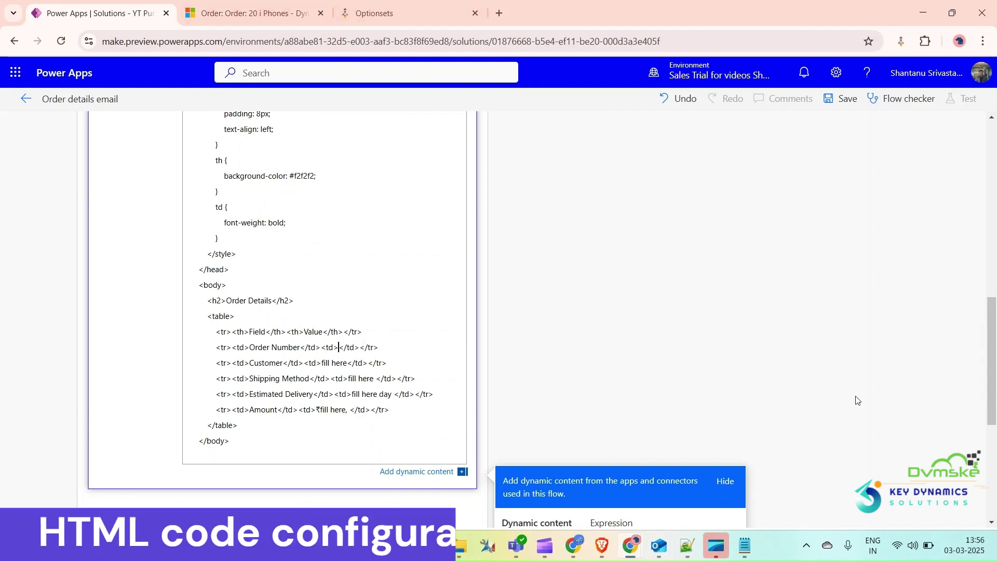
scroll(401, 320, down, 1)
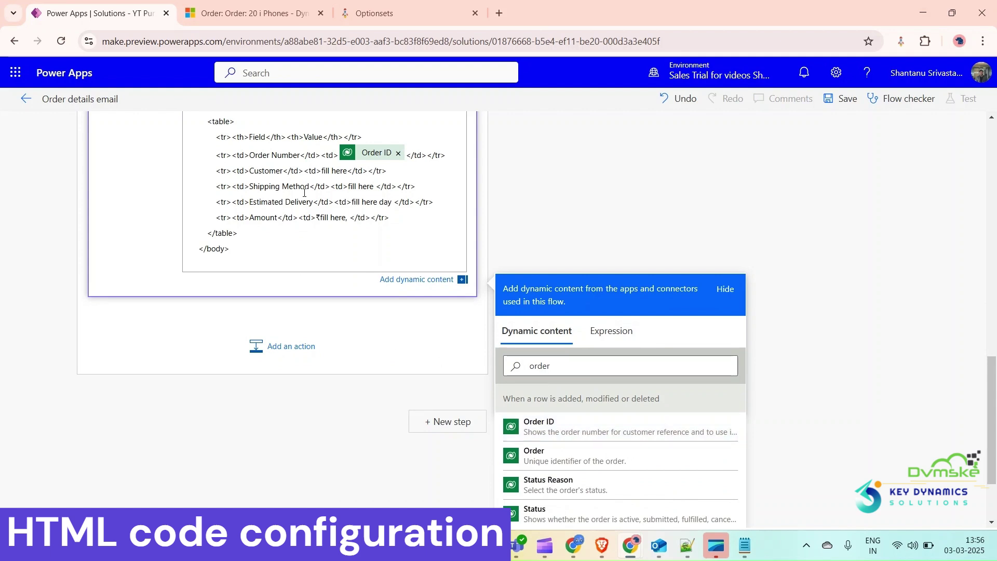
- Replace the "fill here" placeholder in the Customer row with the contact's Full Name dynamic content
drag(322, 171, 343, 170)
key(BackSpace)
click(598, 368)
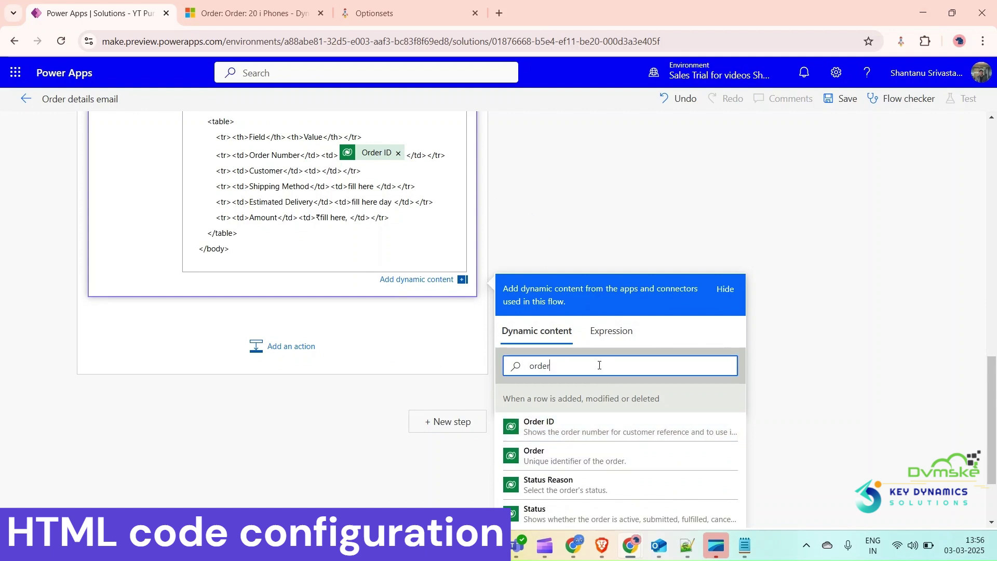
key(ctrl+a)
text(full)
click(542, 424)
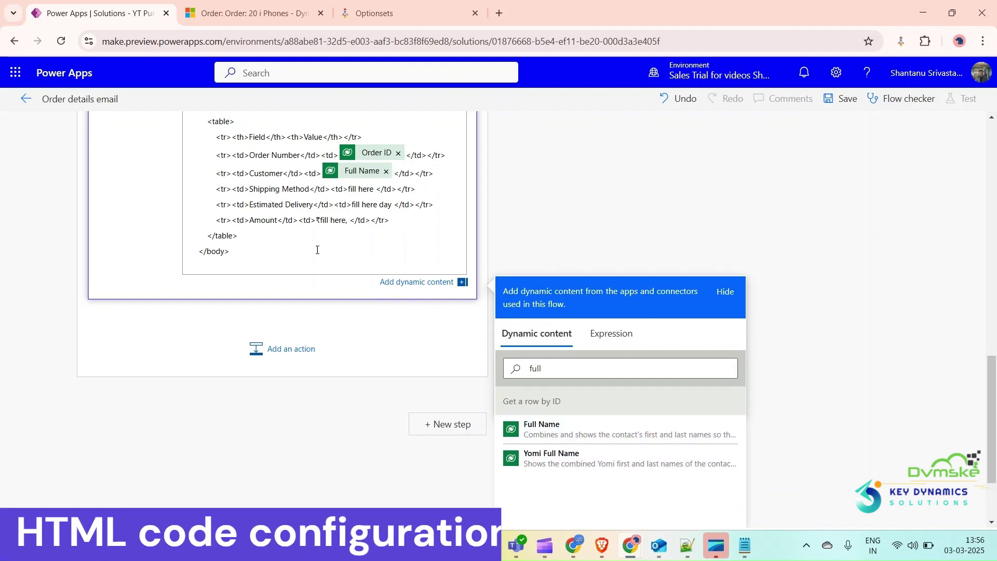
- Replace the "fill here" placeholder in the Shipping Method row with the Shipping Method dynamic content
drag(347, 188, 374, 189)
key(BackSpace)
click(564, 367)
key(ctrl+a)
text(shippin)
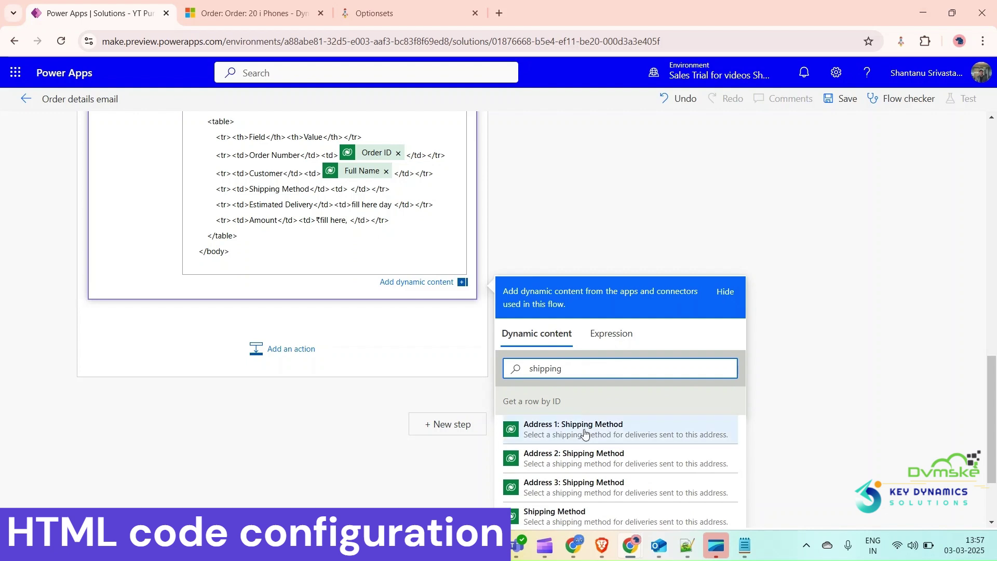
click(602, 517)
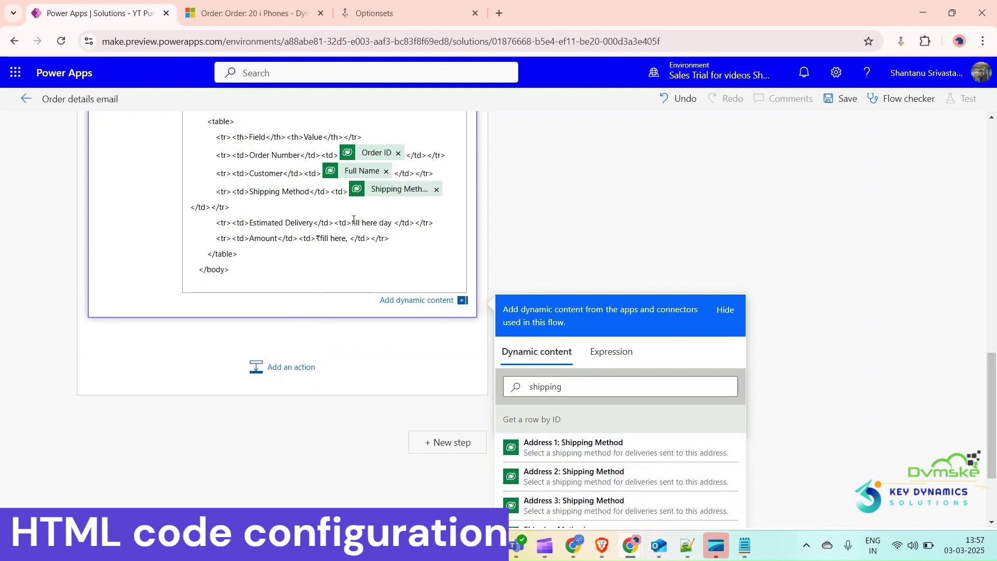
- Replace the "fill here" placeholder in the Estimated Delivery row with the delivary day variable, followed by the word "day"
drag(352, 223, 394, 226)
key(BackSpace)
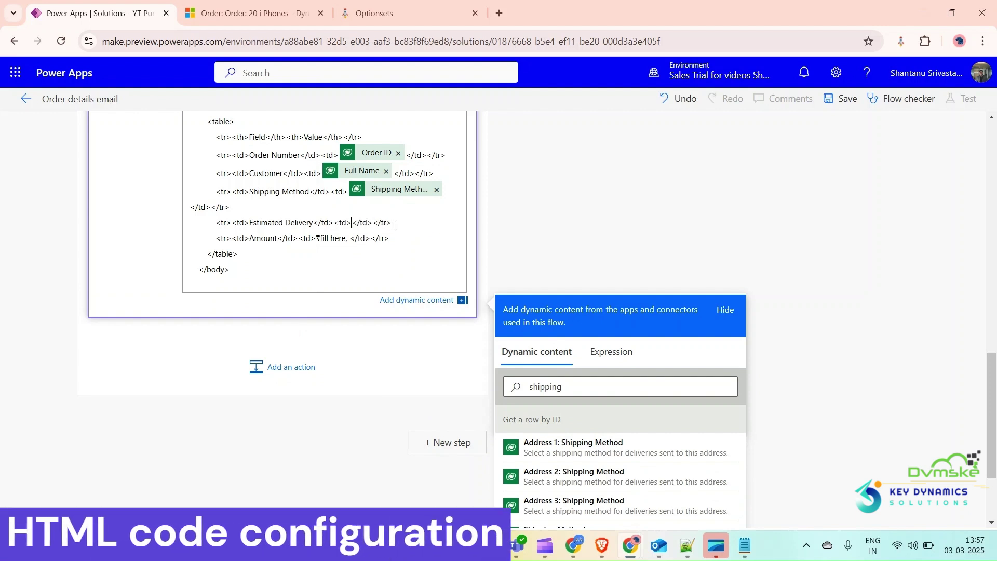
click(587, 382)
key(BackSpace)
key(BackSpace)
key(BackSpace)
key(BackSpace)
key(BackSpace)
key(BackSpace)
key(BackSpace)
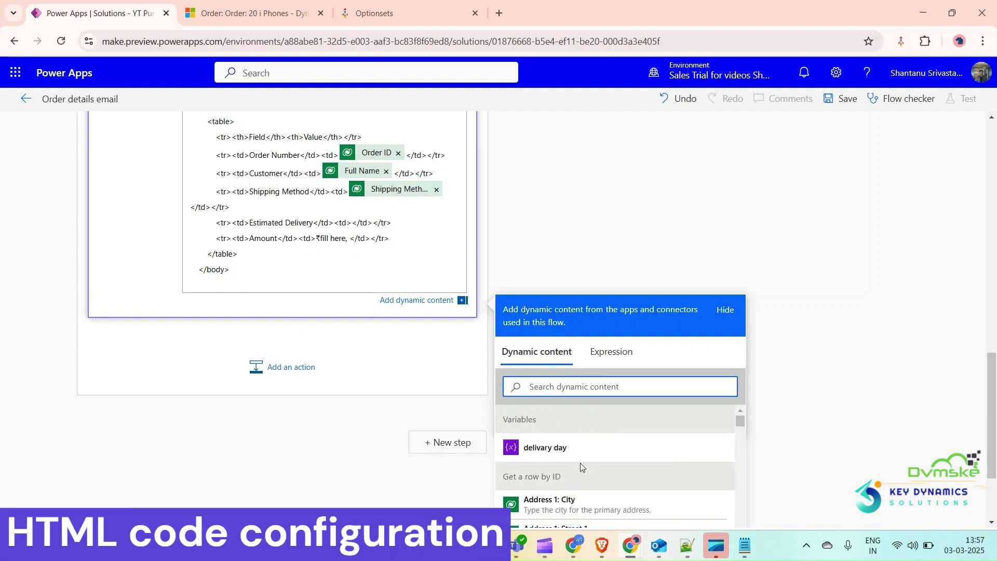
click(574, 447)
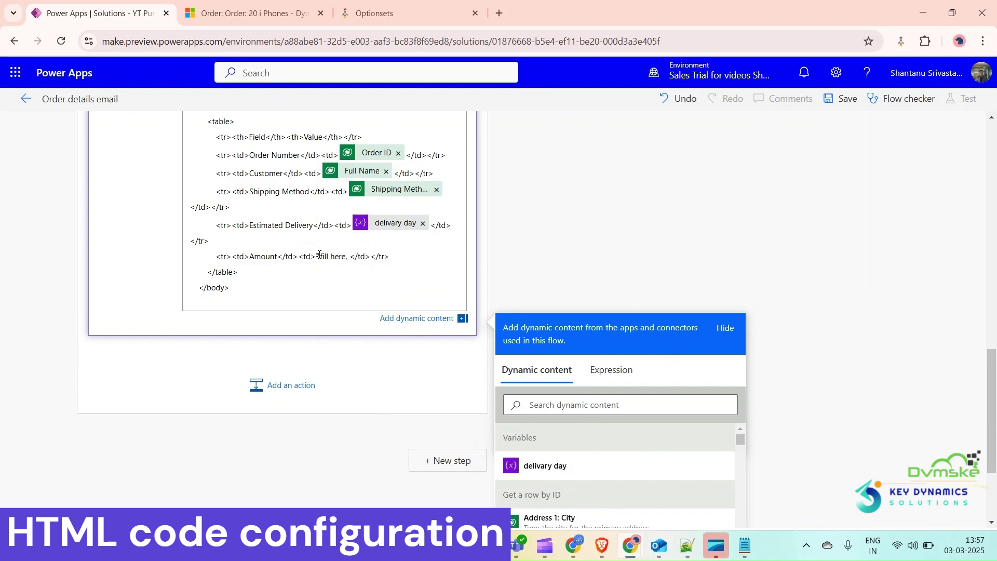
- Replace the "fill here" placeholder in the Amount row with the Total Amount dynamic content, after the ₹ sign
click(588, 405)
text(amount)
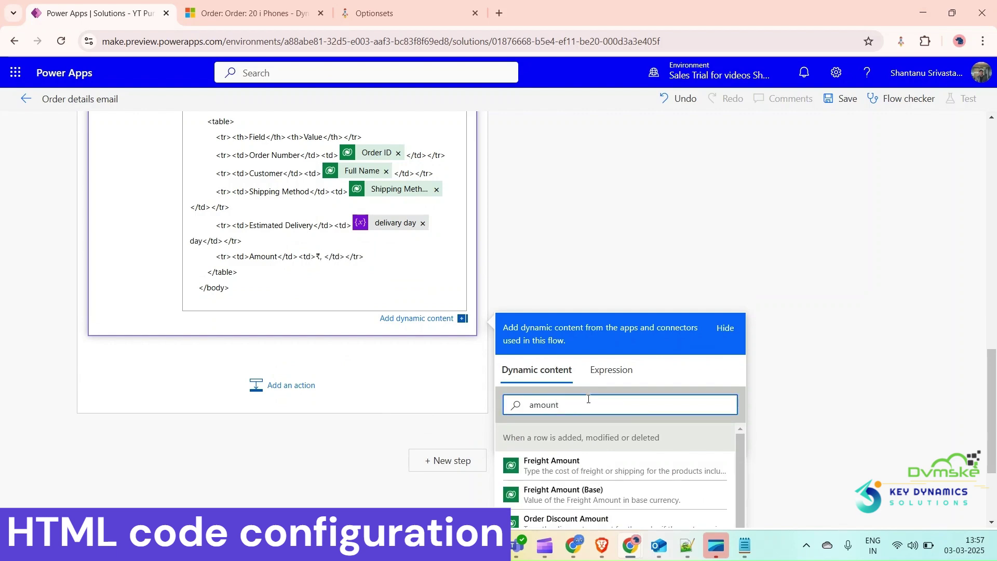
scroll(588, 399, down, 3)
click(582, 455)
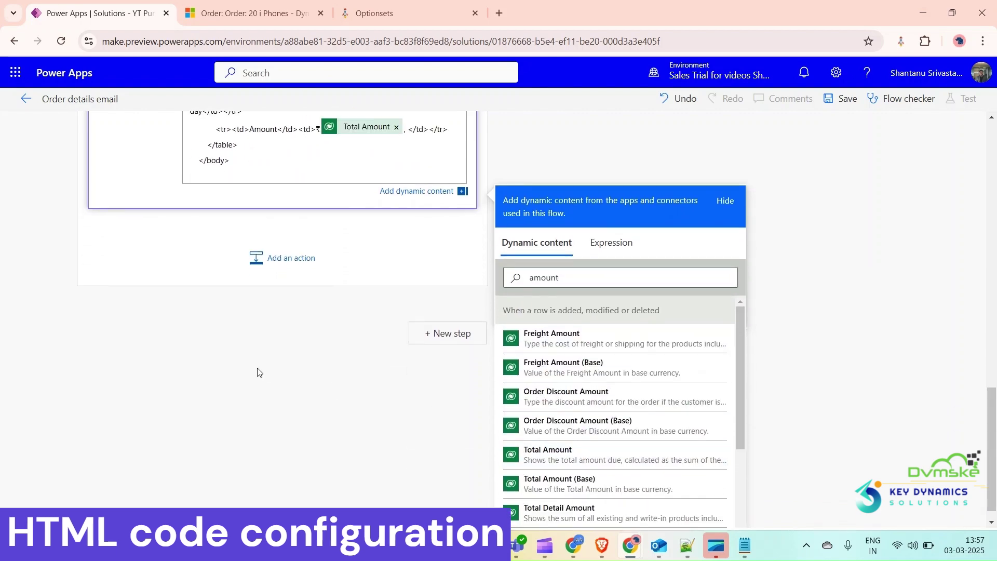
- Add a Microsoft Dataverse "Add a new row" action after Compose in the Case branch
scroll(568, 232, up, 10)
scroll(584, 220, up, 2)
scroll(345, 308, down, 10)
scroll(345, 308, up, 10)
scroll(345, 308, down, 6)
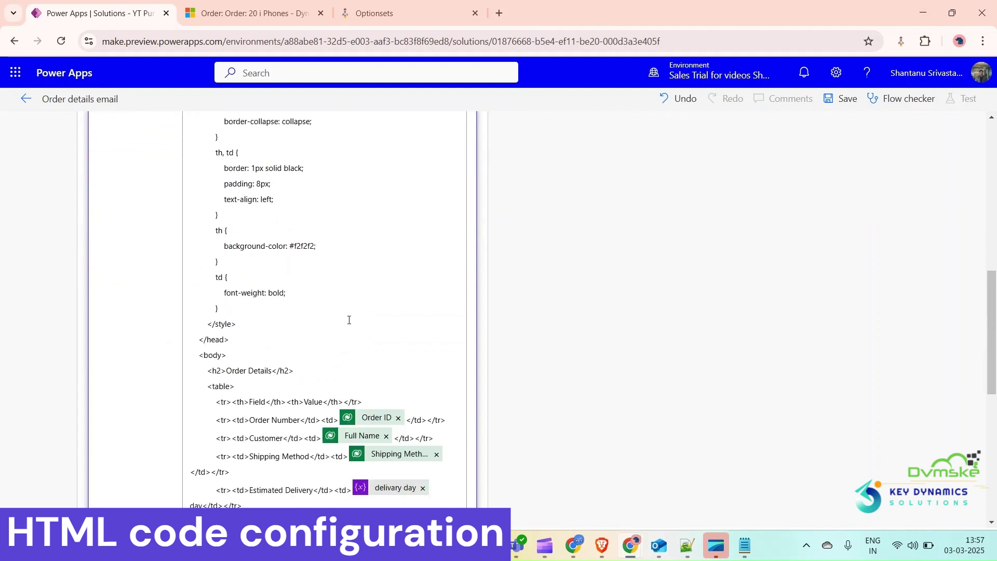
scroll(349, 320, down, 2)
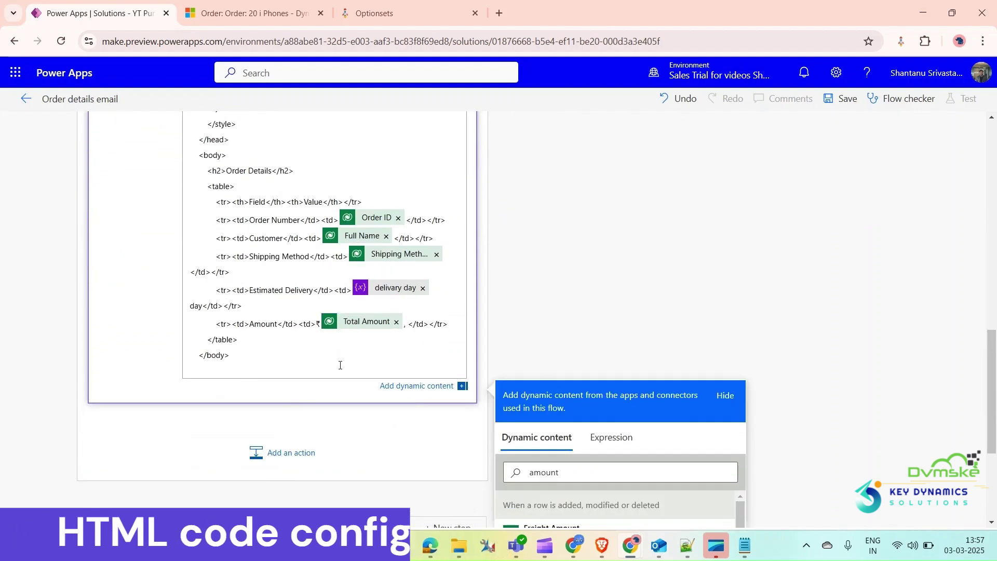
click(307, 455)
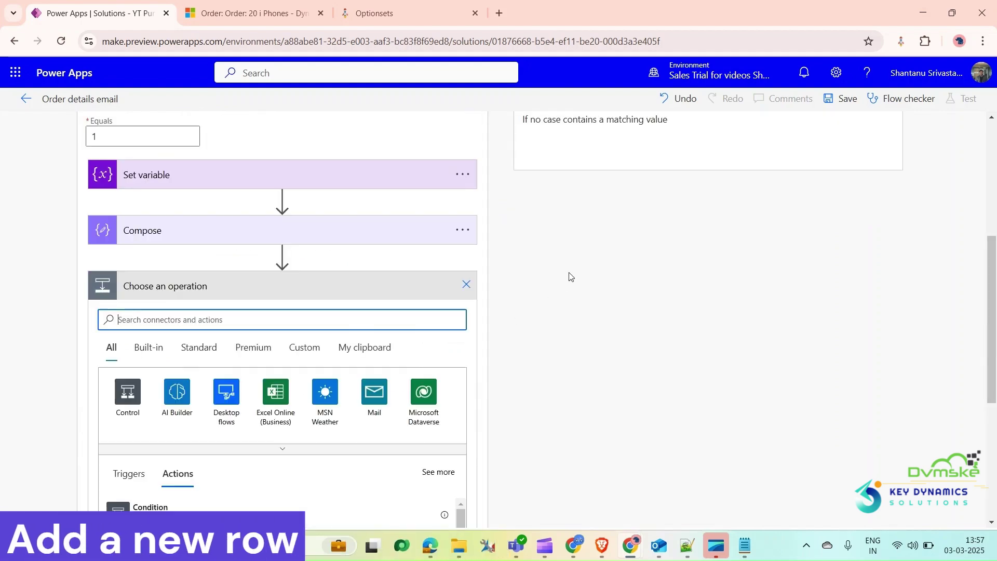
click(423, 392)
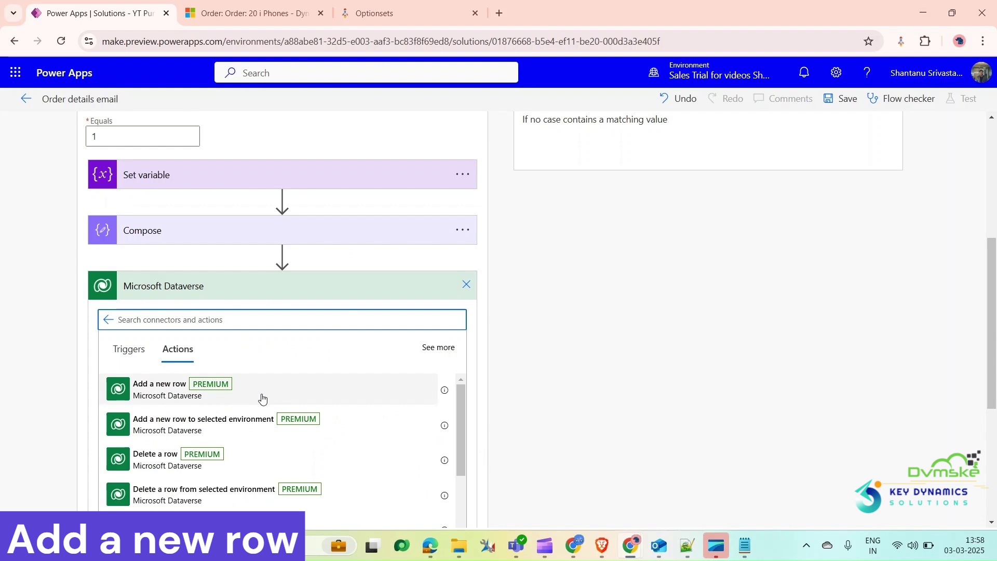
click(263, 399)
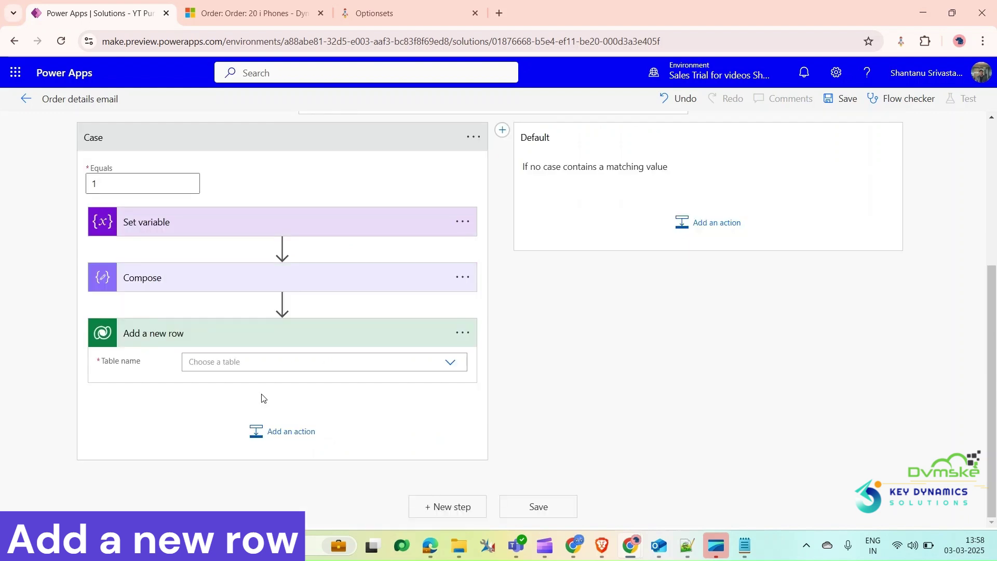
- Choose Email Messages as the table for the new row
click(261, 363)
text(e)
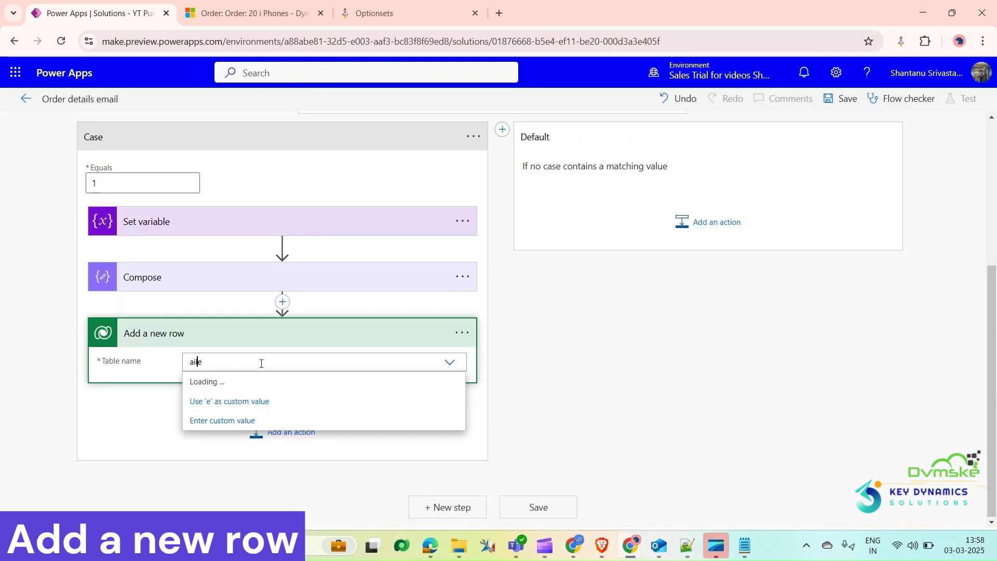
text(mail)
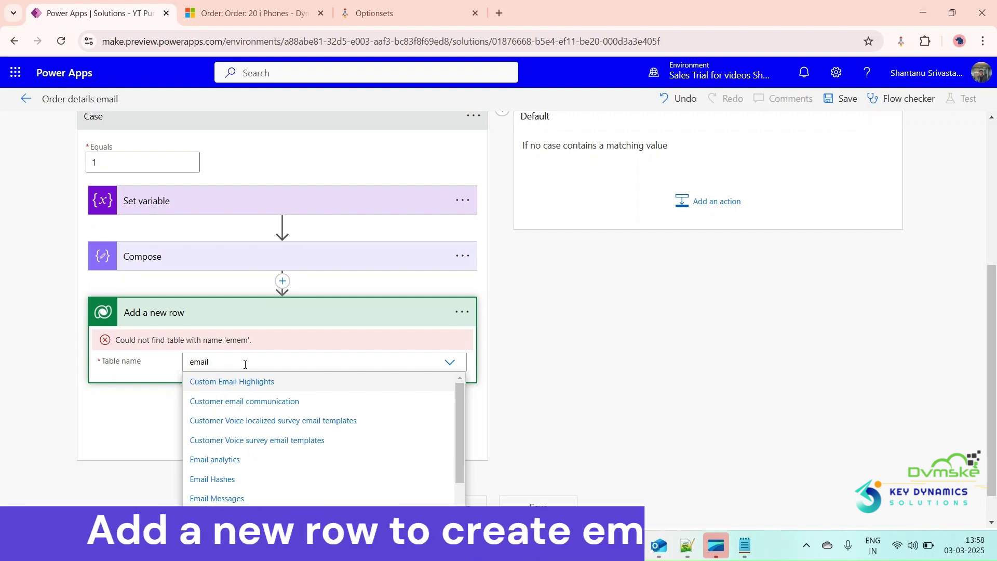
click(214, 498)
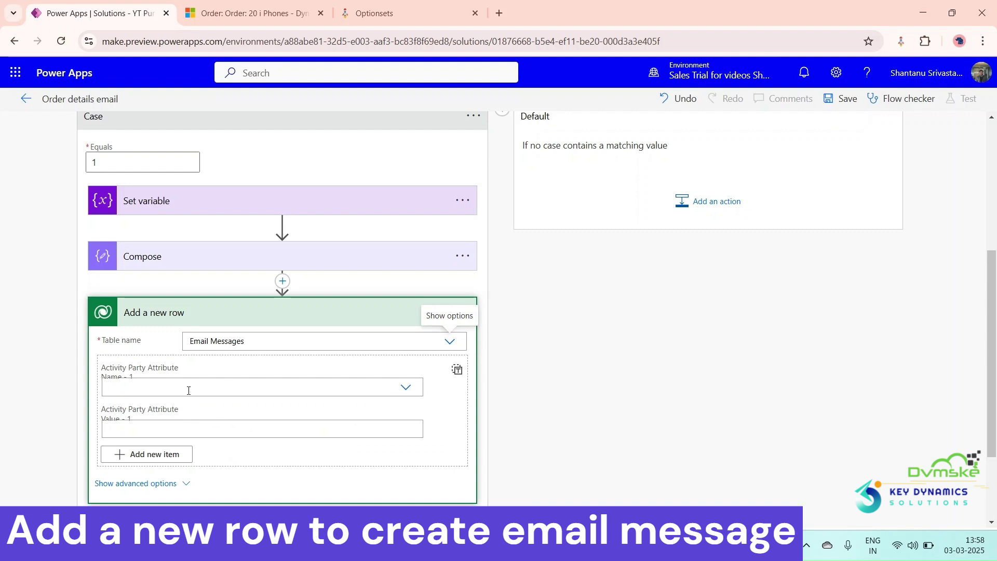
- Set the first activity party attribute name to To
click(192, 390)
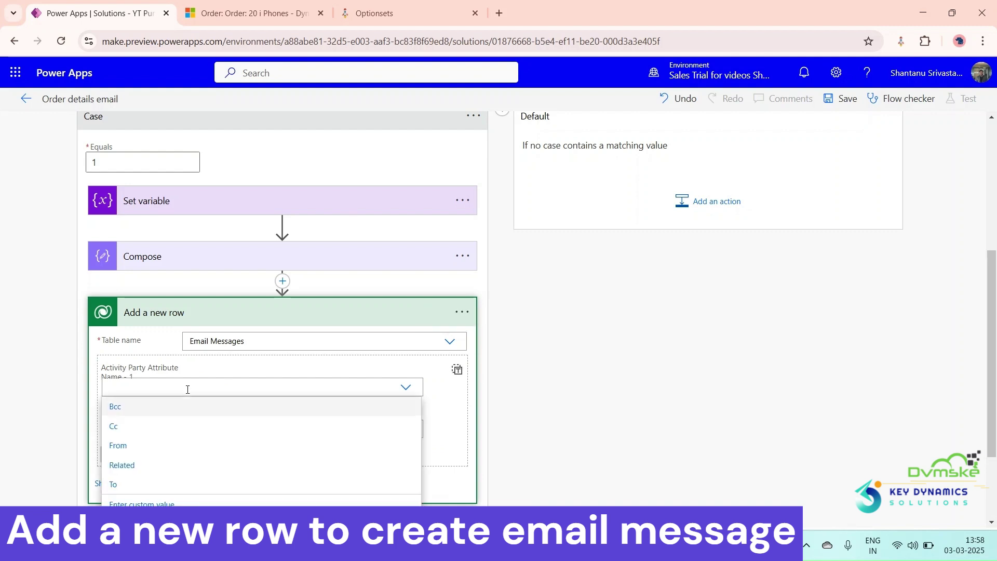
click(131, 485)
scroll(220, 429, down, 3)
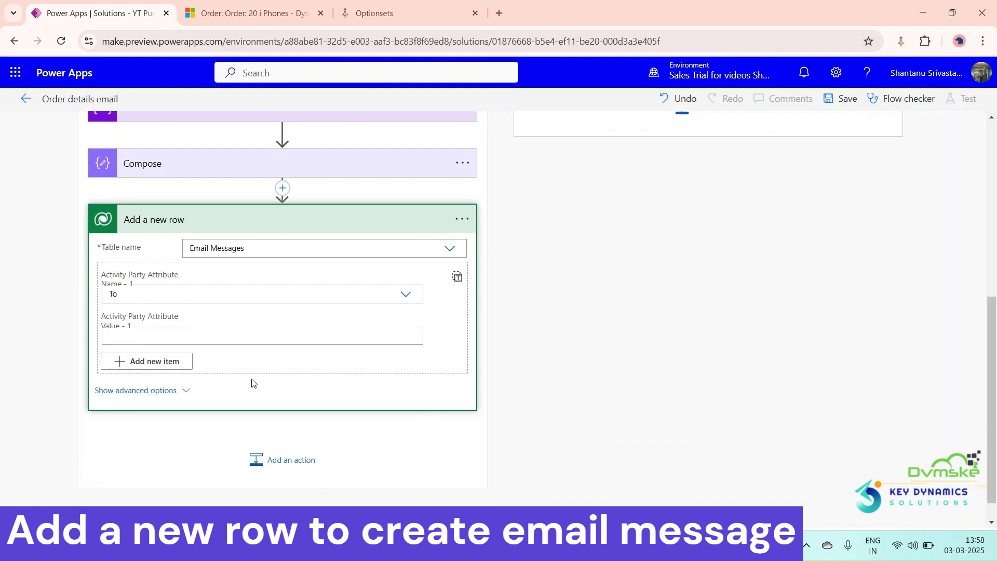
- Add a From activity party and set the To party's value to /contacts/ followed by the Contact unique identifier from Get a row by ID
click(203, 308)
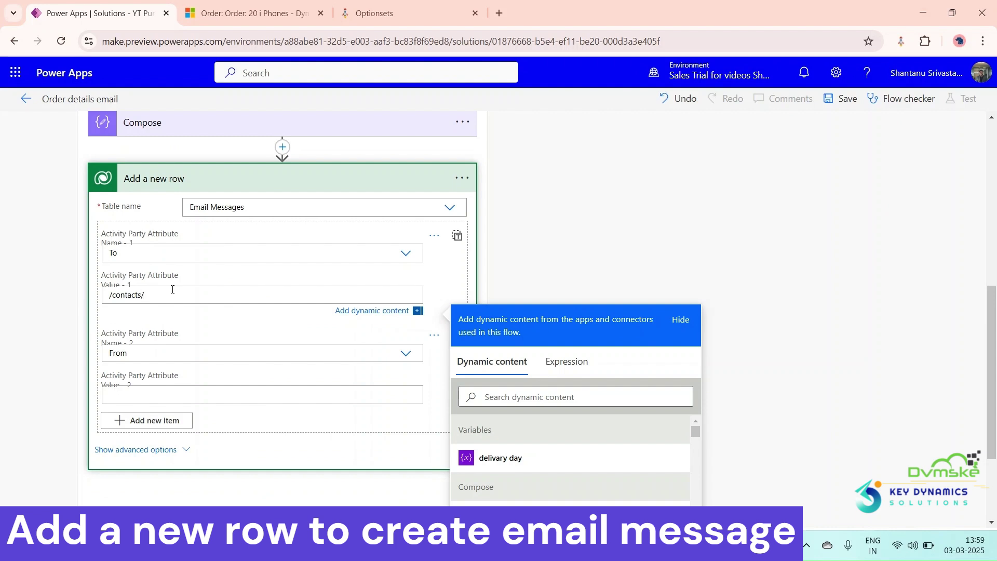
click(514, 396)
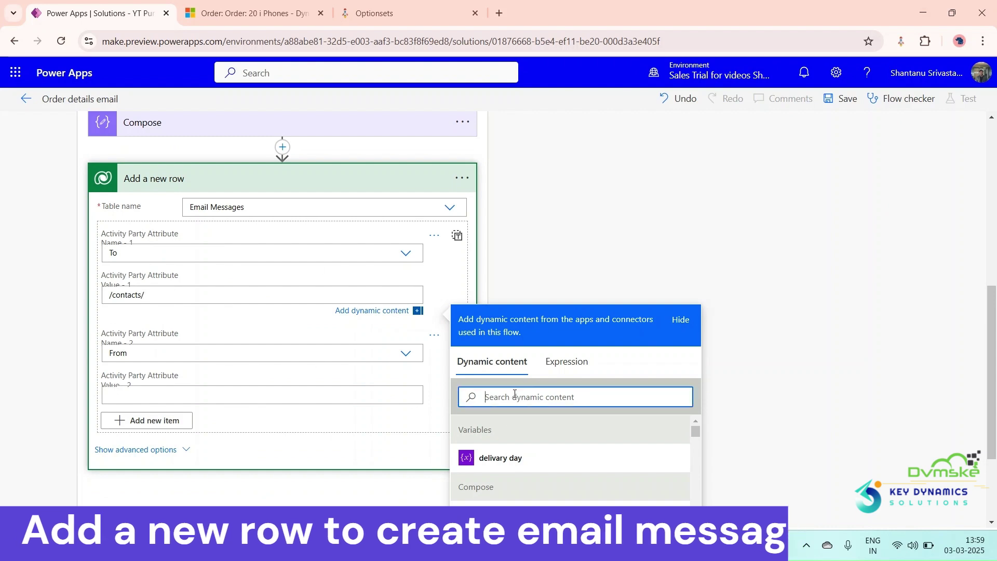
text(contact)
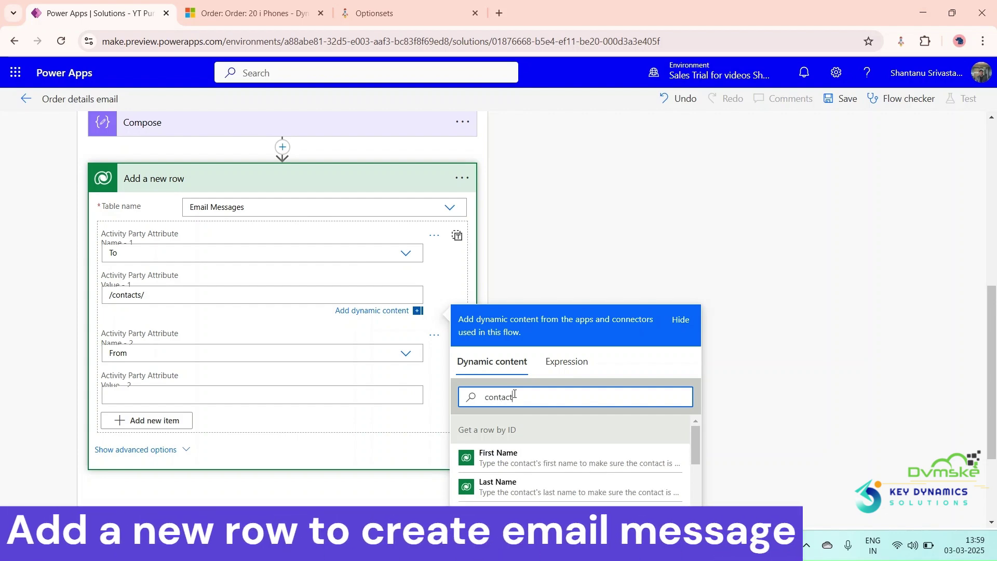
scroll(514, 393, down, 3)
scroll(555, 412, down, 3)
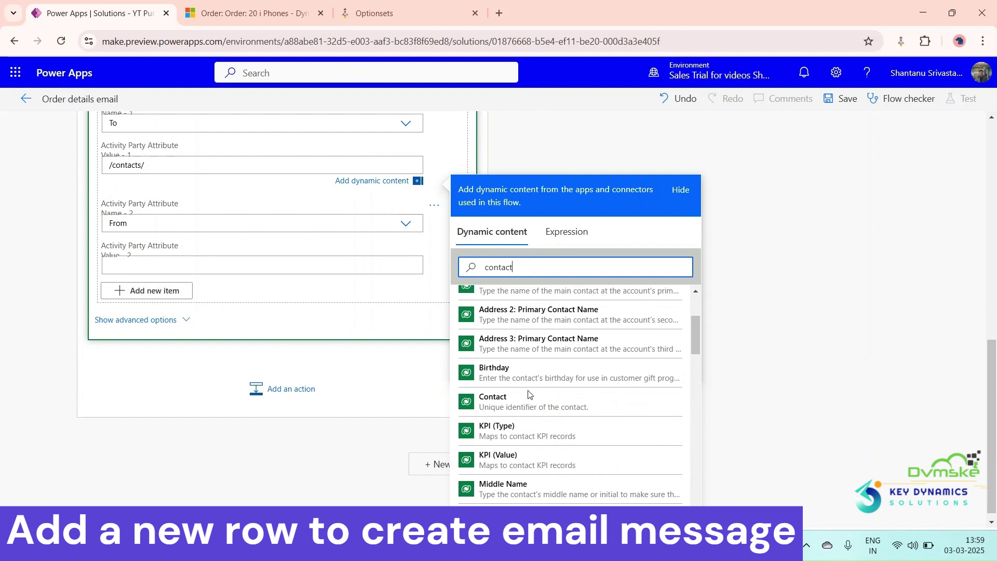
click(556, 412)
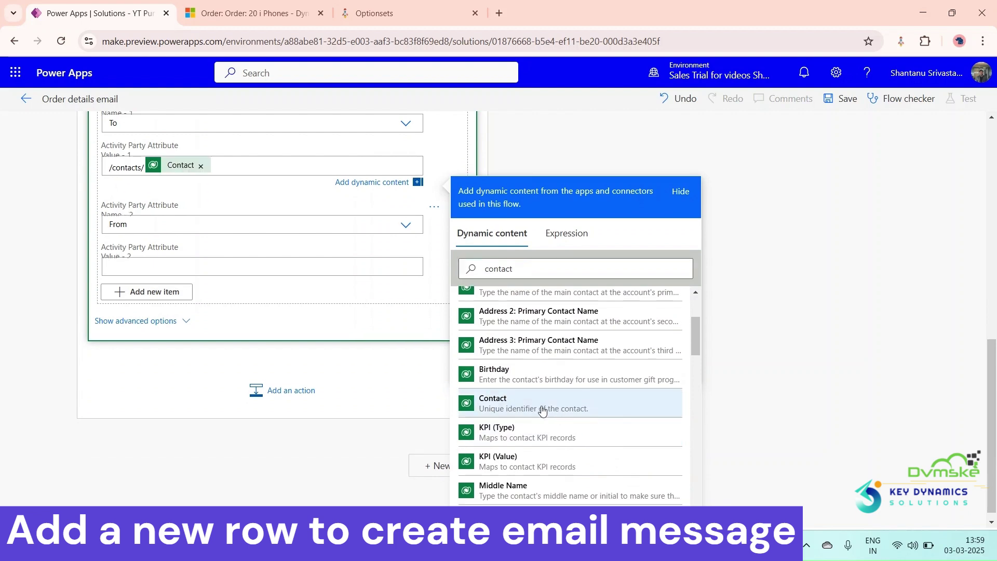
- Enter /systemusers/ as the From party's attribute value, staying on the flow page
click(144, 273)
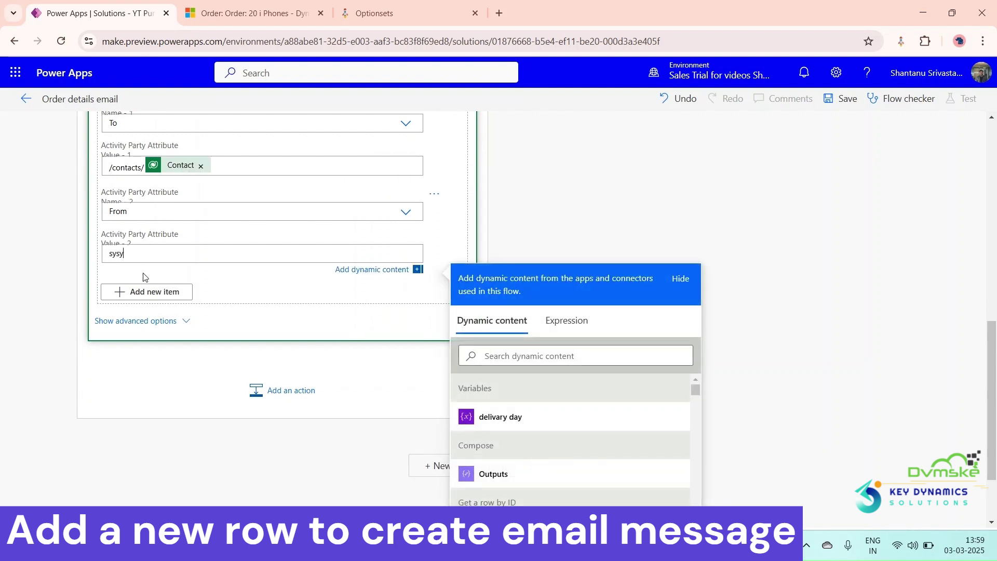
text(sysy)
key(BackSpace)
key(BackSpace)
key(BackSpace)
key(BackSpace)
text(/)
key(alt+Left)
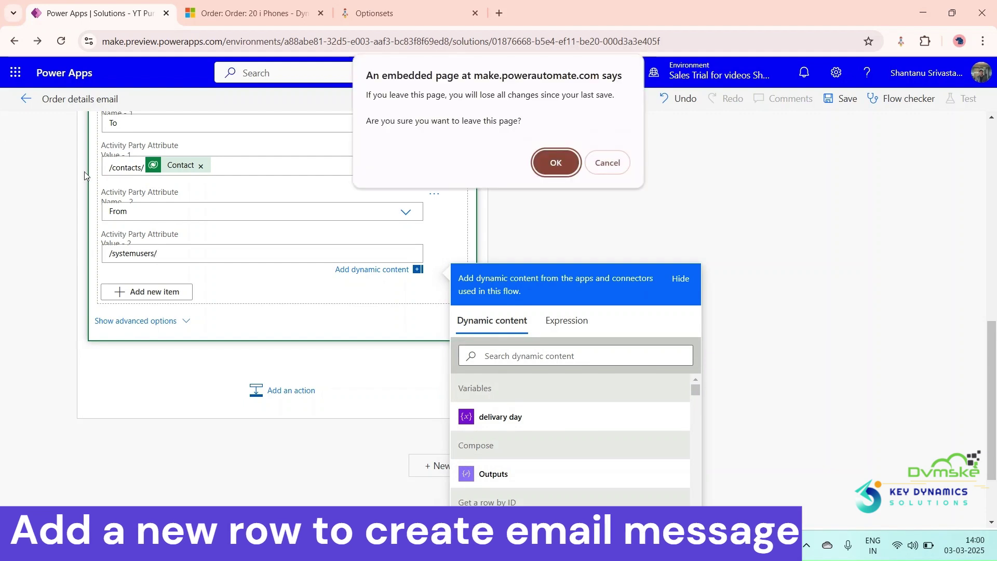
click(606, 163)
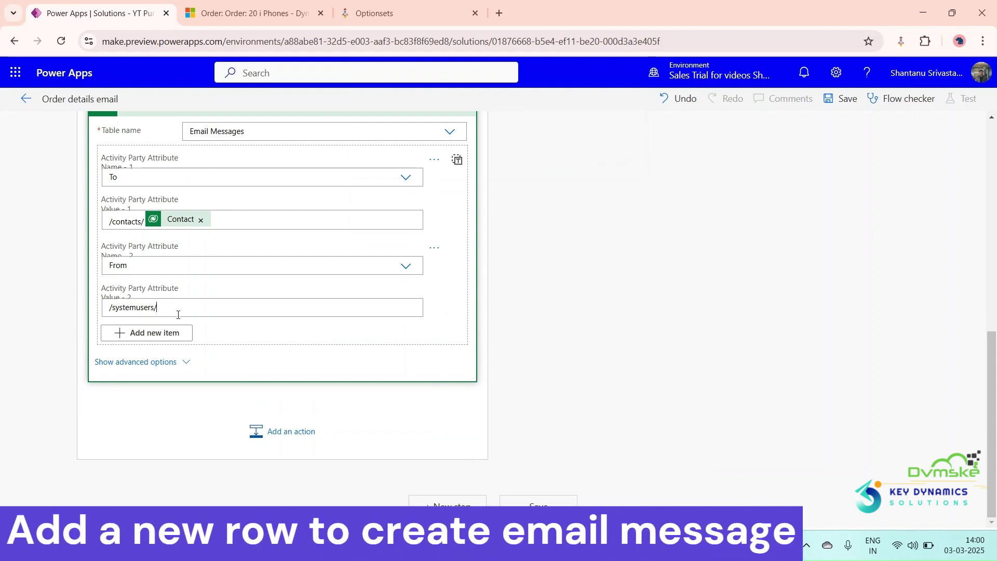
- Append the Owner (Value) dynamic content from Get a row by ID to /systemusers/ in the From party's value
click(300, 309)
click(541, 409)
text(ower)
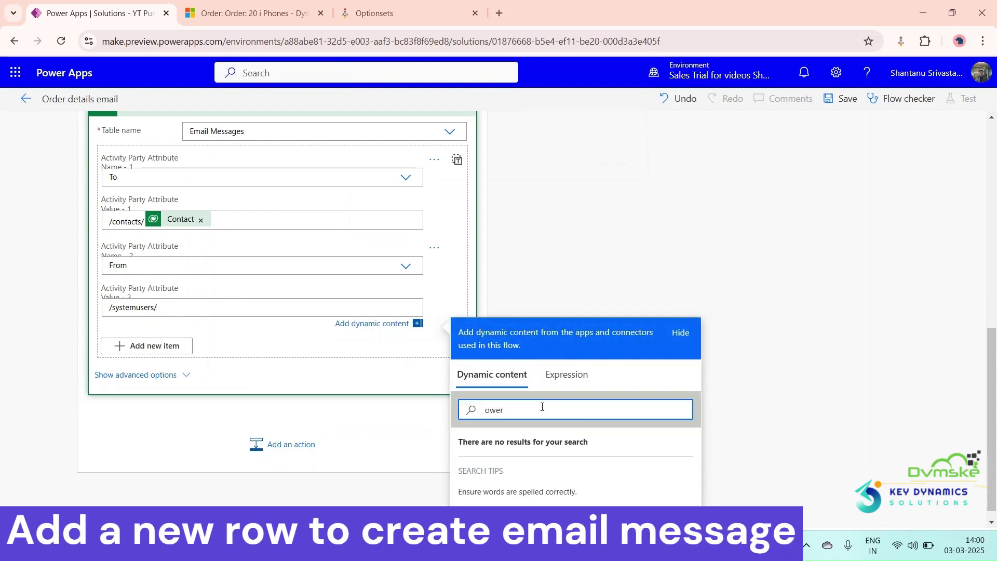
key(BackSpace)
key(BackSpace)
text(ner)
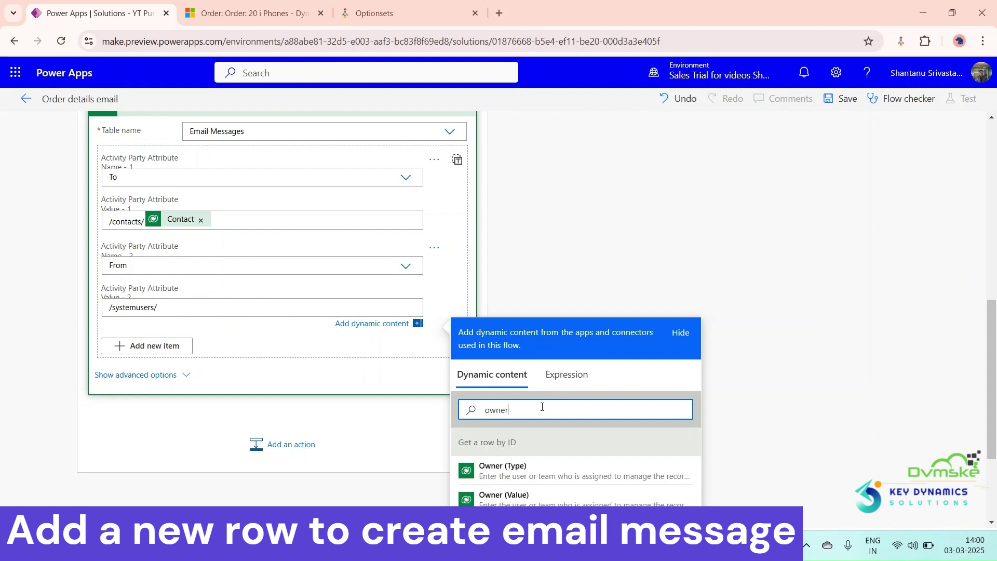
click(504, 497)
click(348, 343)
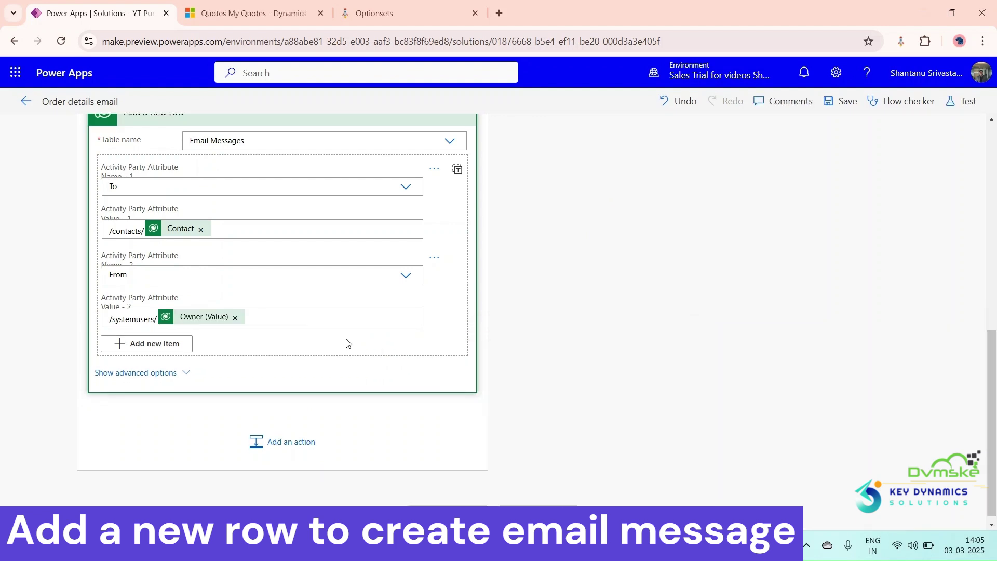
- Show the email row's advanced options and fill its Description with the Compose Outputs dynamic content
click(121, 374)
scroll(338, 370, down, 5)
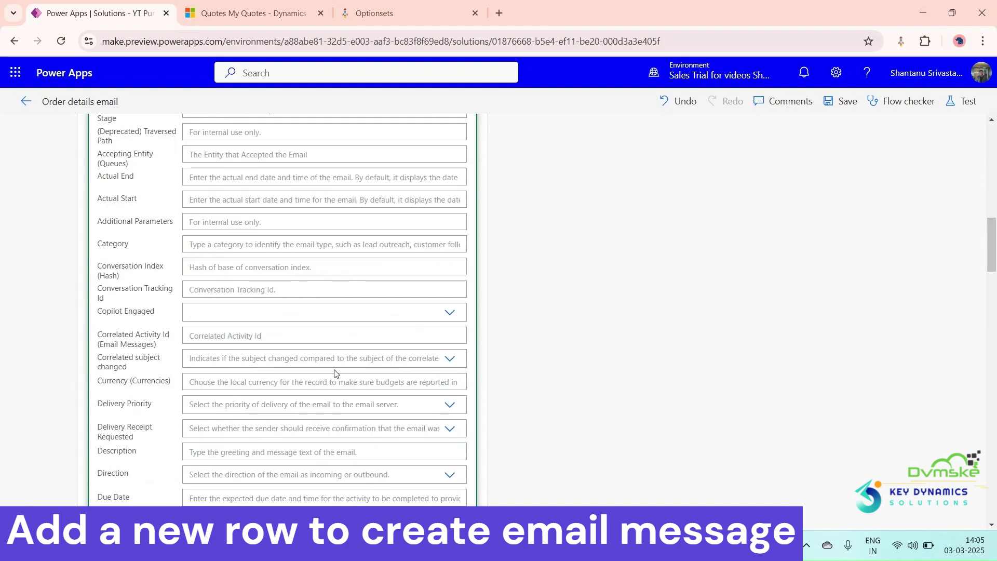
scroll(328, 370, down, 1)
click(219, 326)
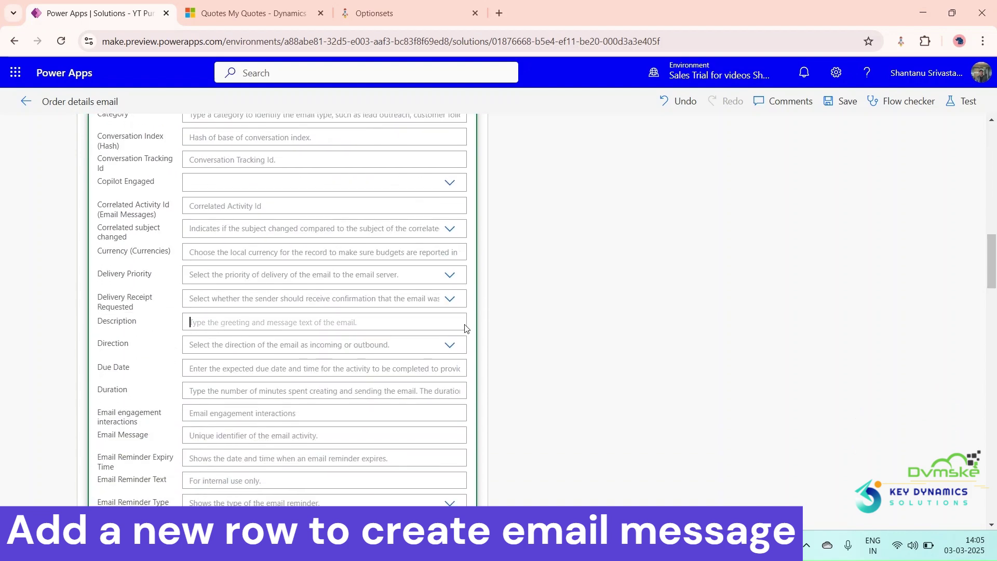
scroll(550, 234, down, 1)
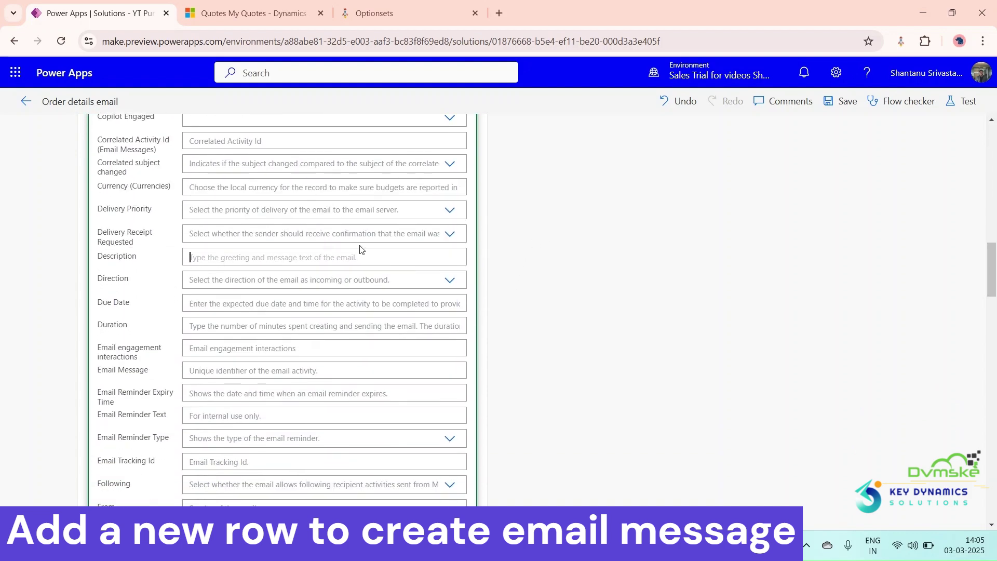
click(300, 254)
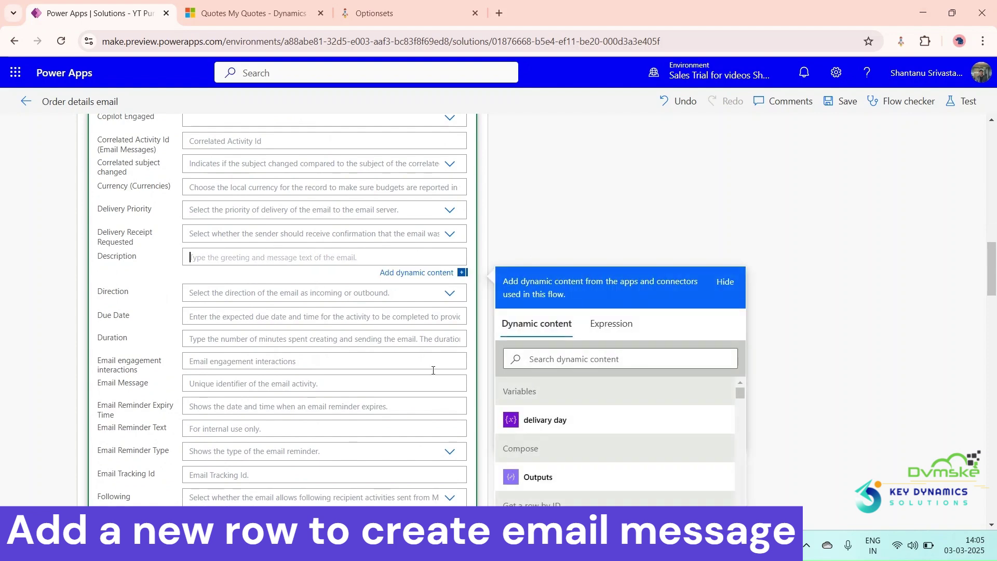
click(561, 478)
- Collapse the "Add a new row" action and add a Microsoft Dataverse "Perform a bound action" action below it
scroll(403, 289, down, 8)
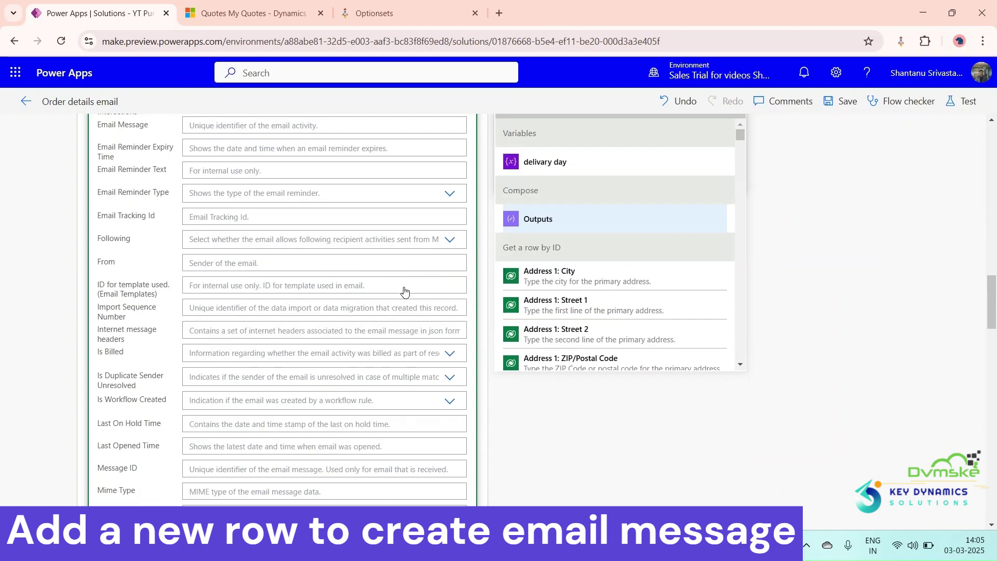
scroll(383, 283, up, 12)
scroll(364, 262, up, 10)
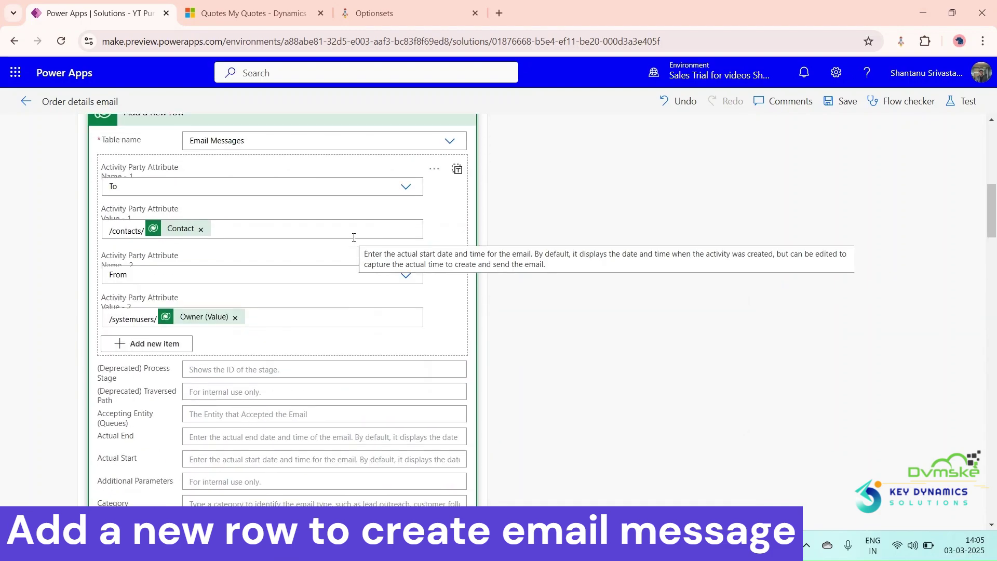
click(290, 371)
click(291, 431)
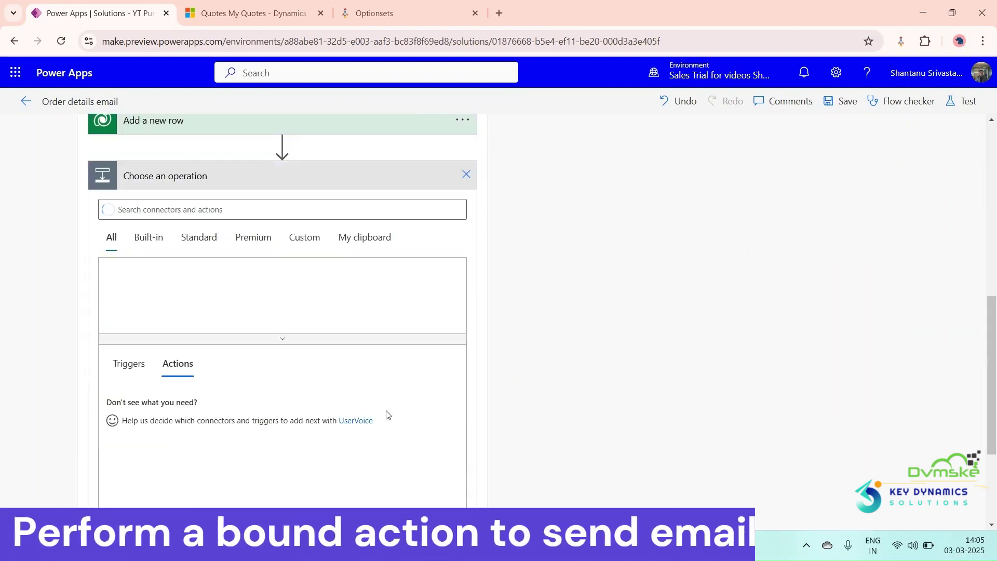
click(423, 273)
scroll(267, 385, down, 6)
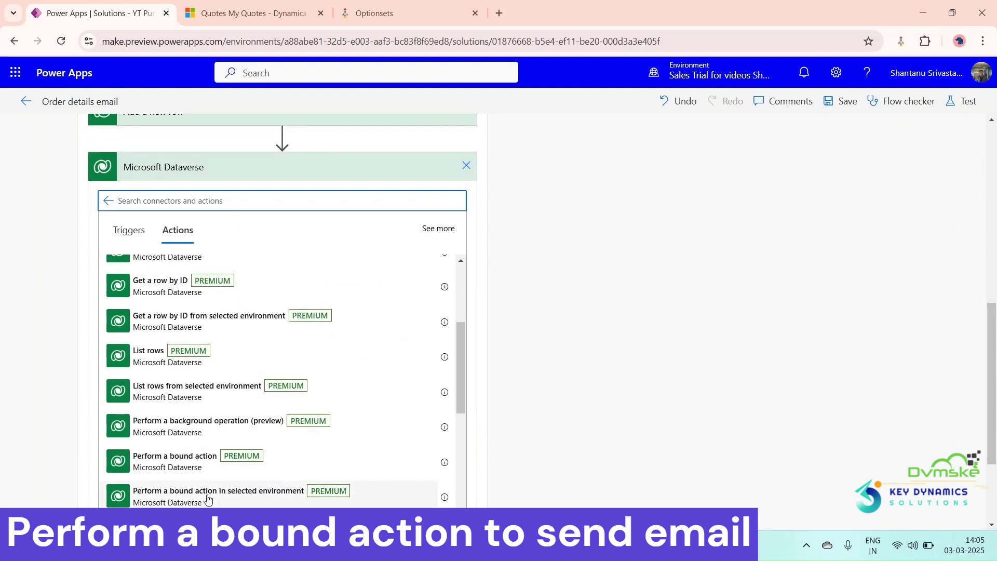
scroll(208, 458, down, 1)
click(196, 400)
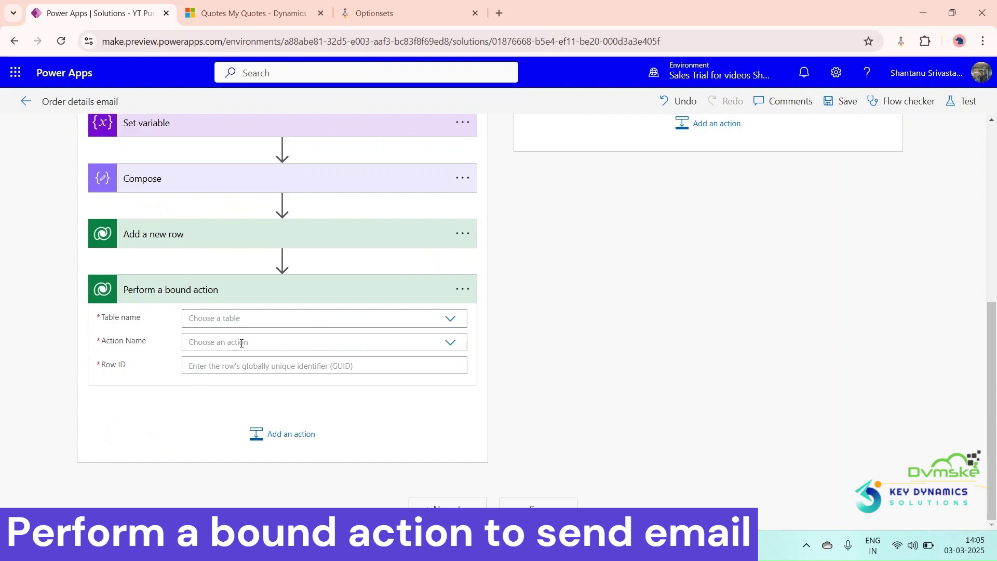
- Set the bound action's table to Email Messages and its action name to SendEmail
click(261, 318)
text(email)
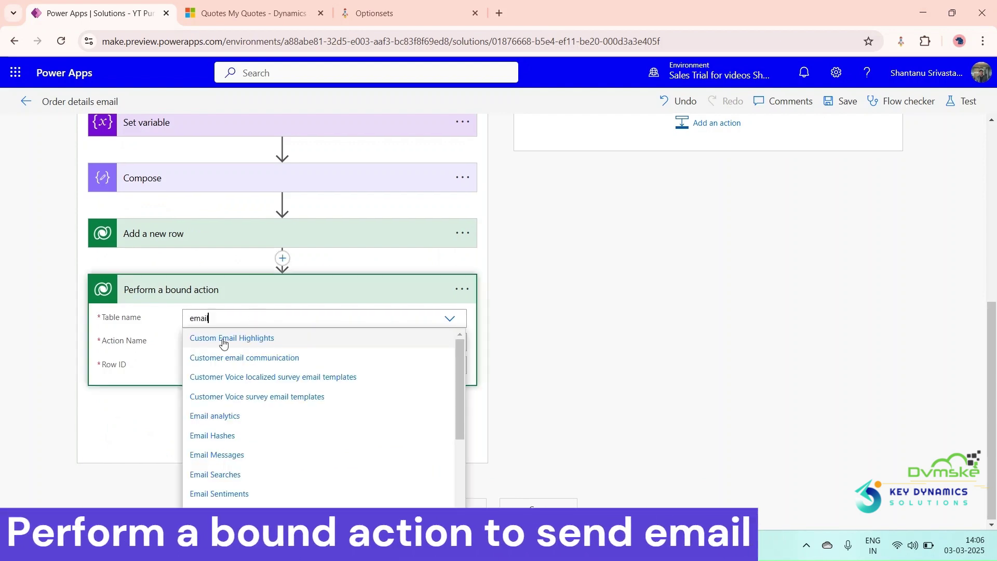
click(222, 456)
click(264, 338)
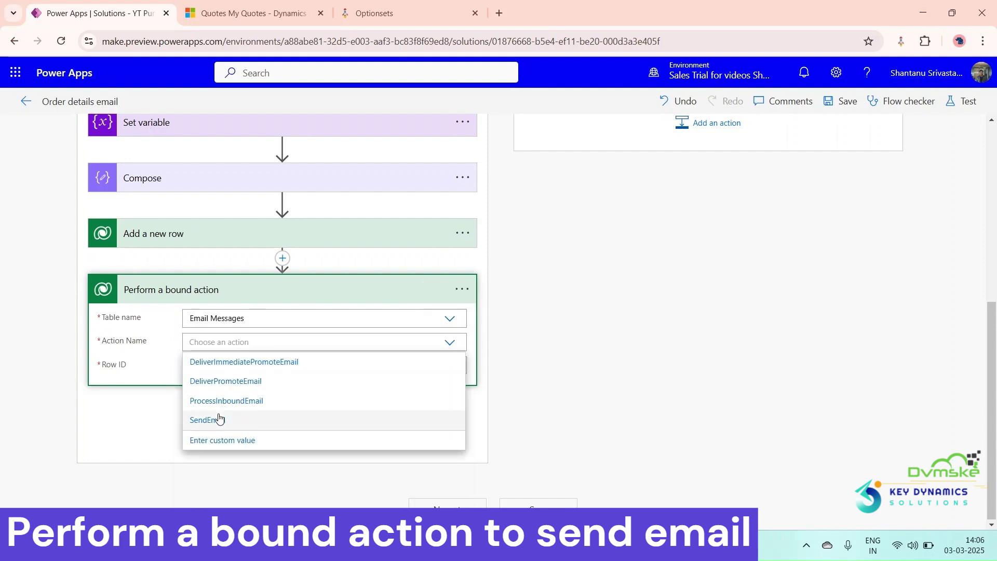
click(219, 419)
- Fill the bound action's Row ID with the Email Message dynamic content from "Add a new row" and set IssueSend to Yes
click(255, 367)
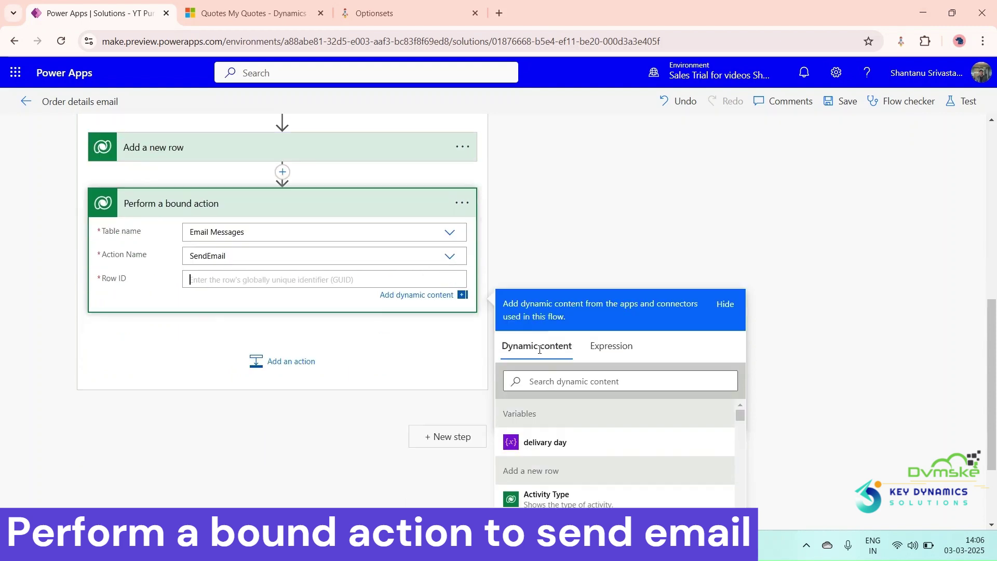
click(585, 338)
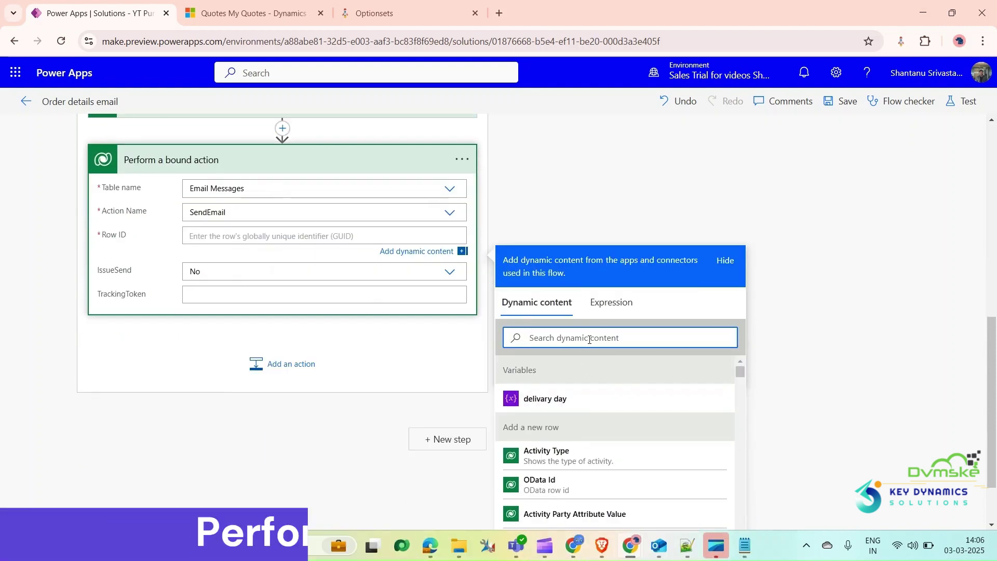
text(ema)
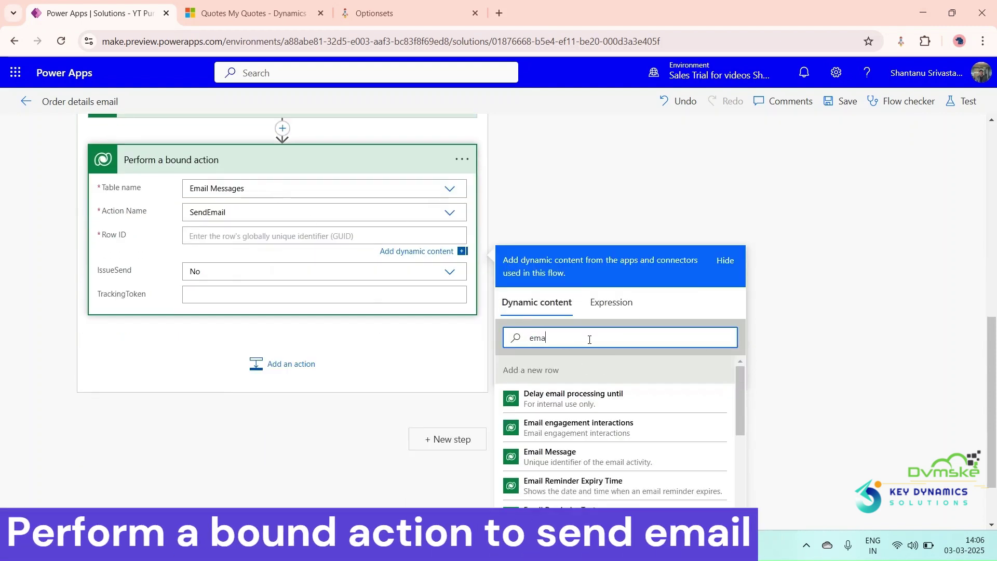
text(il)
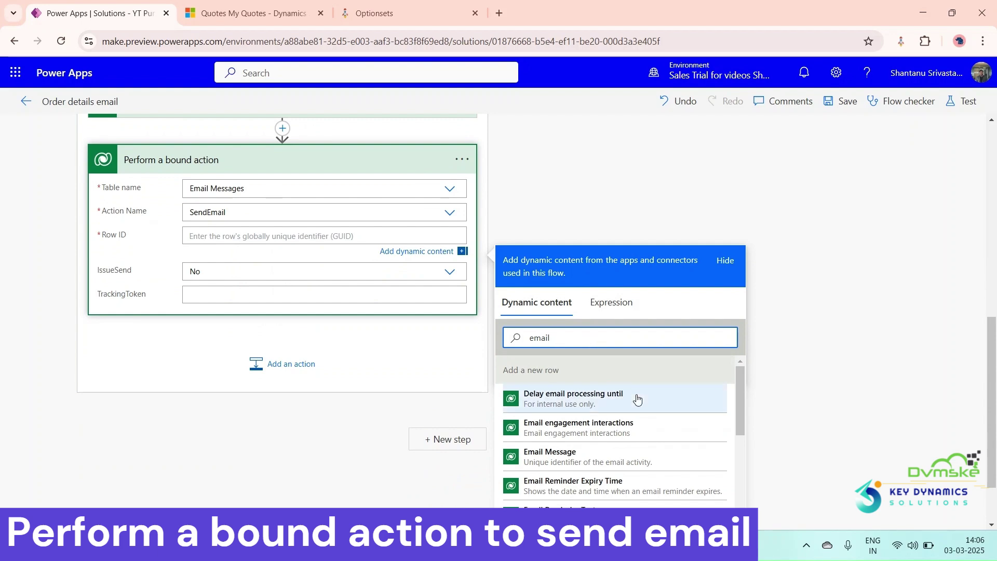
click(571, 459)
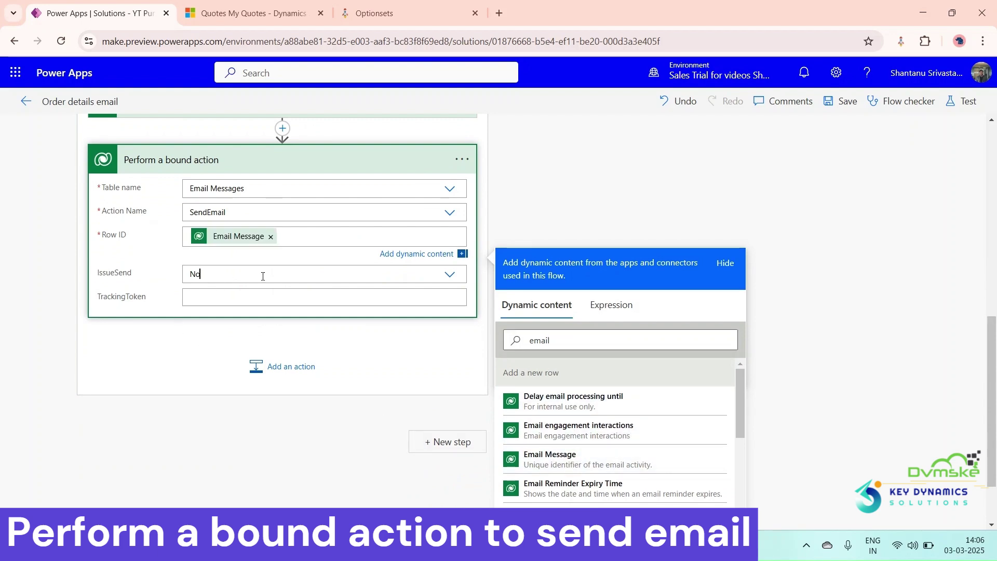
click(263, 275)
click(234, 372)
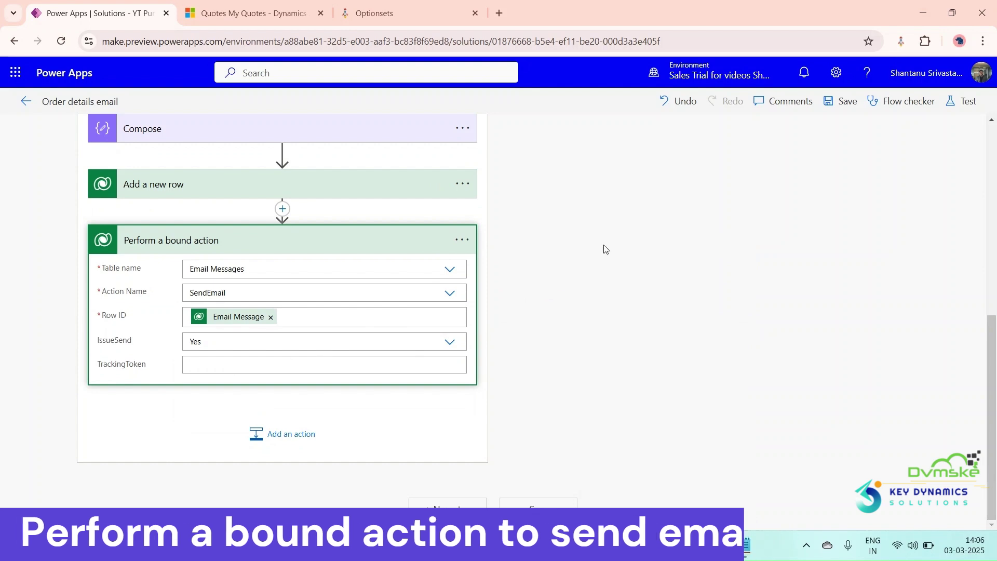
- Save the Order details email flow and start a manual test of it
click(843, 101)
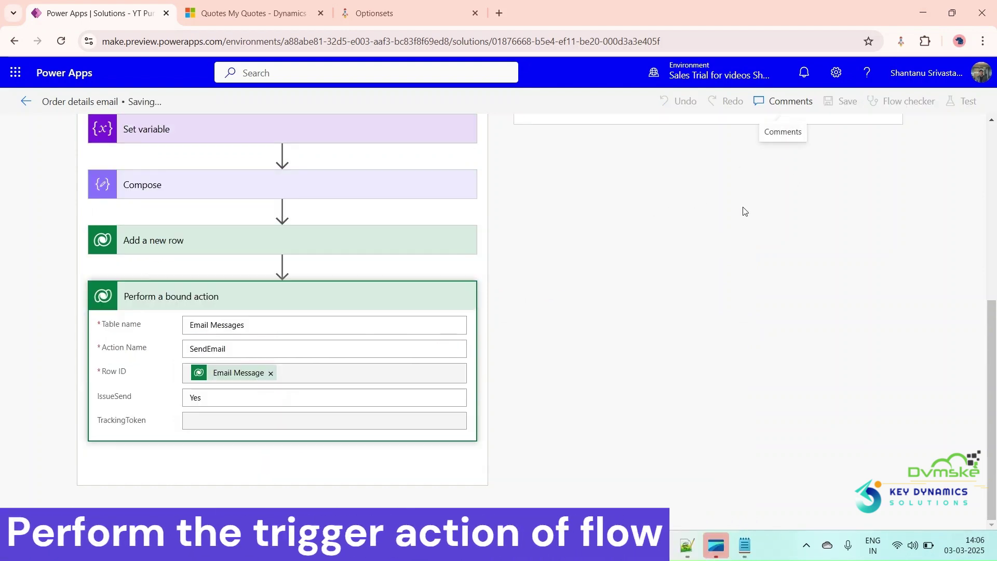
click(962, 101)
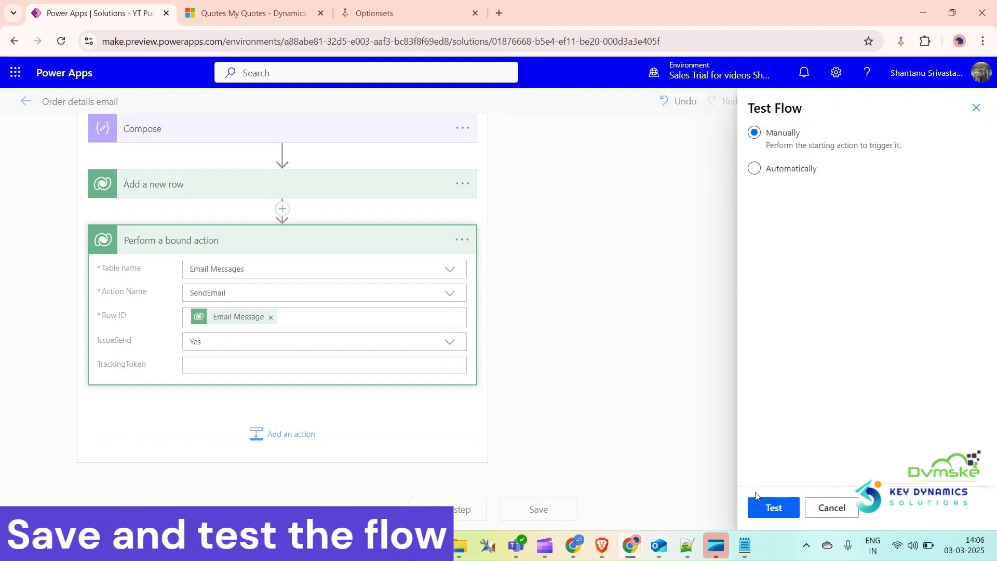
click(766, 509)
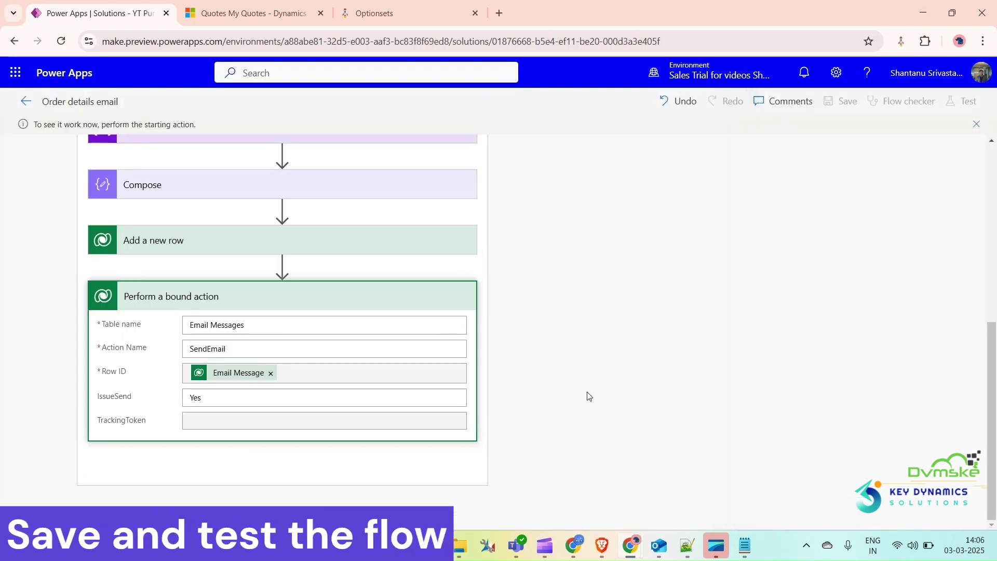
- Switch to the Dynamics 365 Sales Hub quotes and start a new quote named "8 i phones"
click(245, 13)
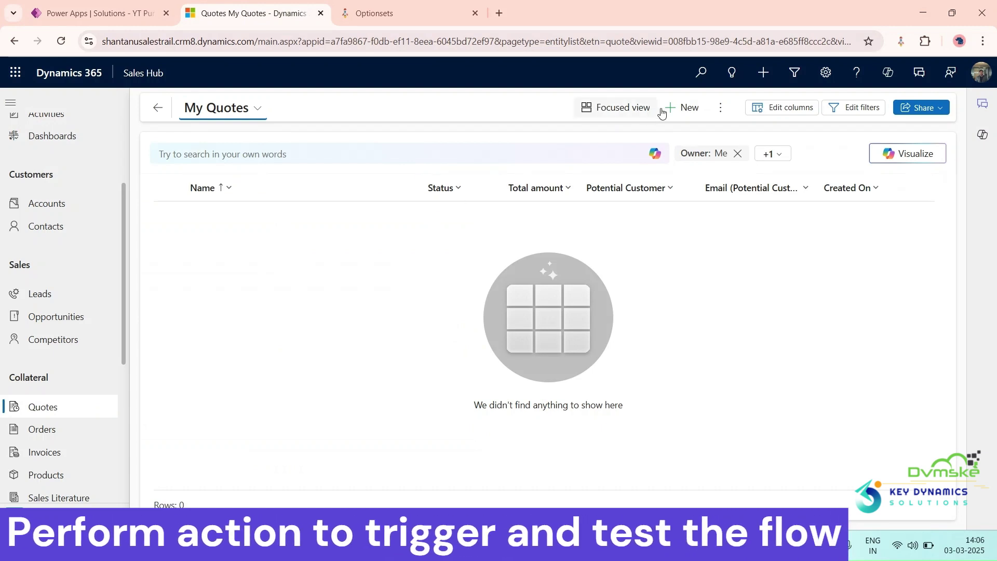
click(687, 108)
scroll(294, 410, down, 3)
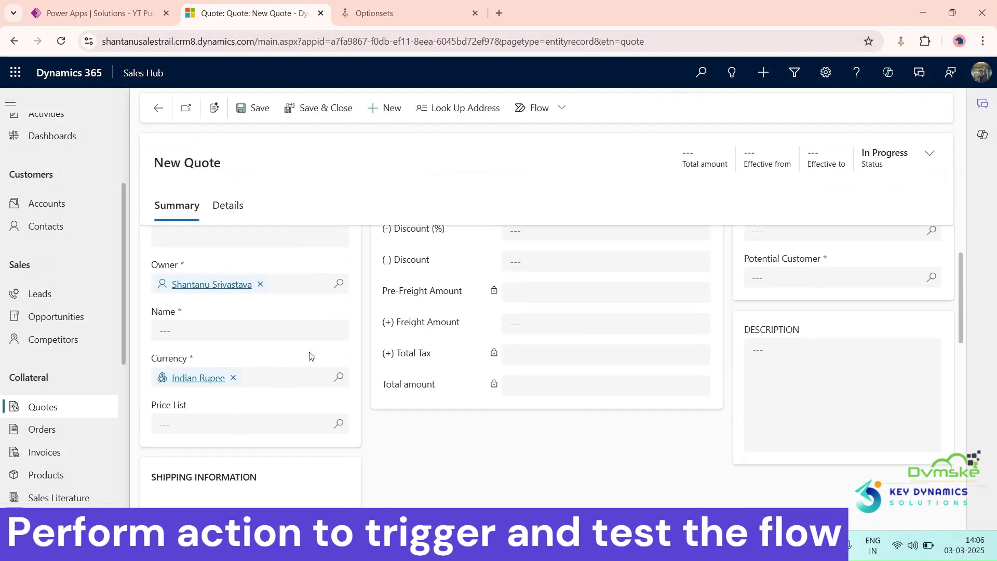
click(201, 410)
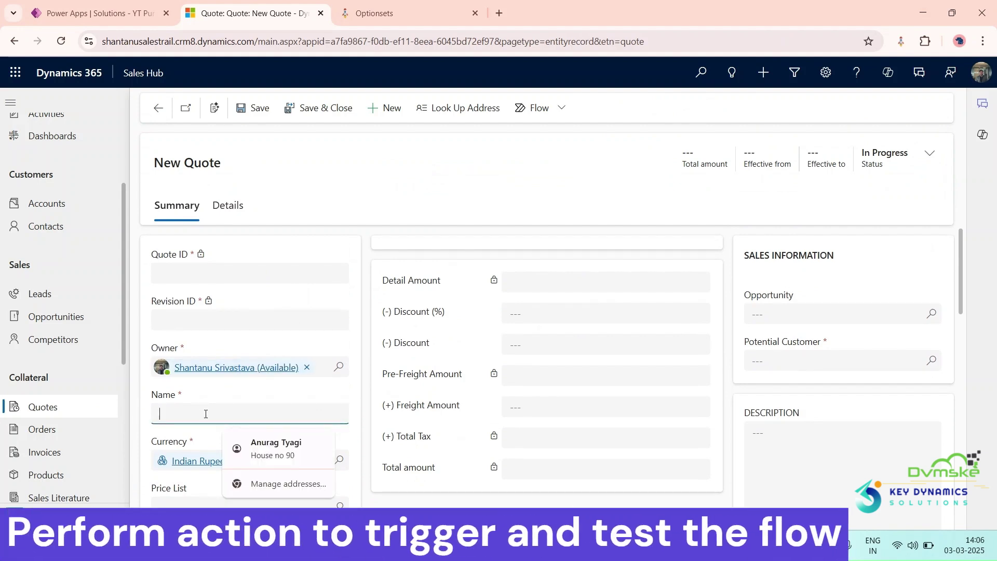
text(8 i phones)
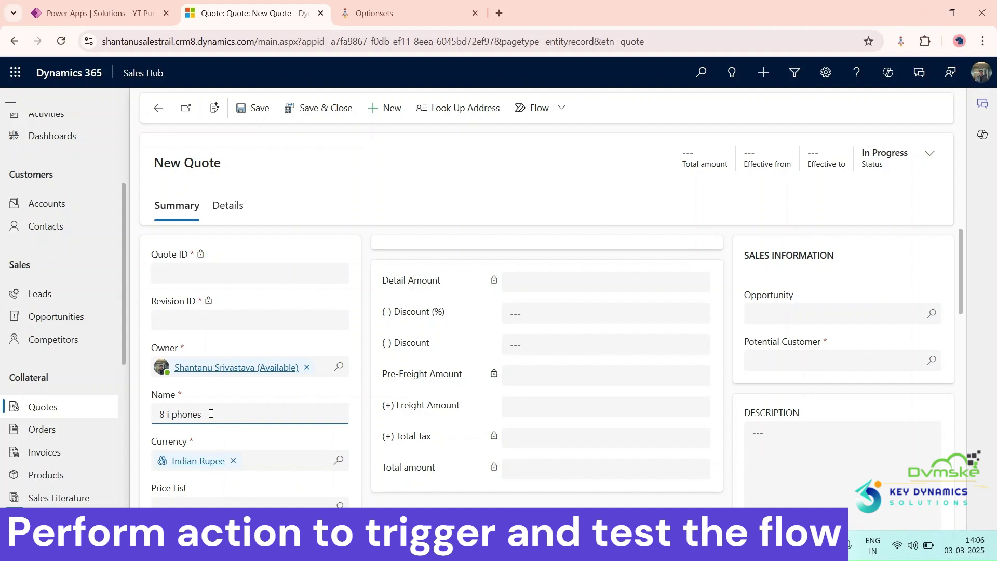
- Set the new quote's price list to Retailer Price list and its shipping method to Airborne
scroll(343, 350, down, 3)
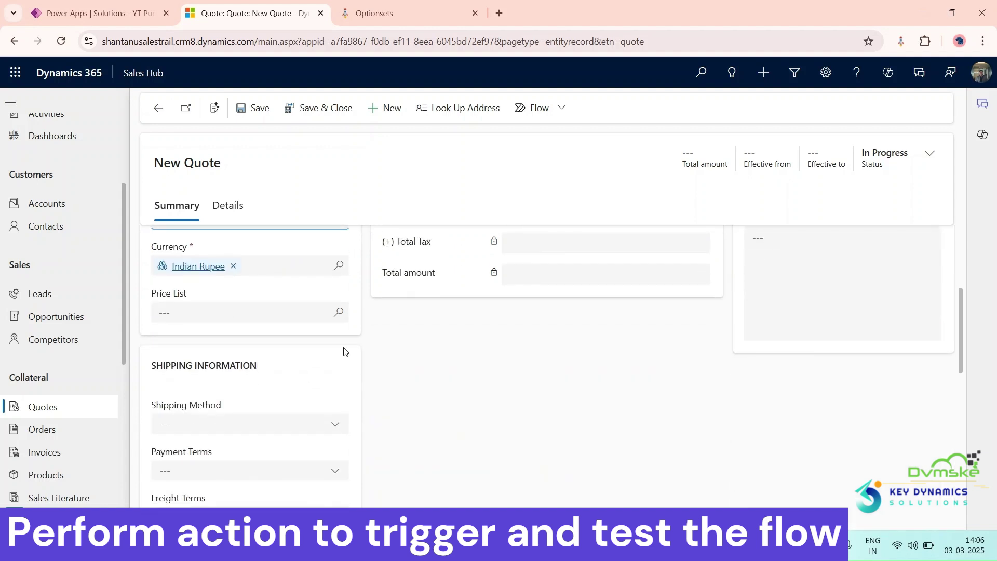
click(334, 314)
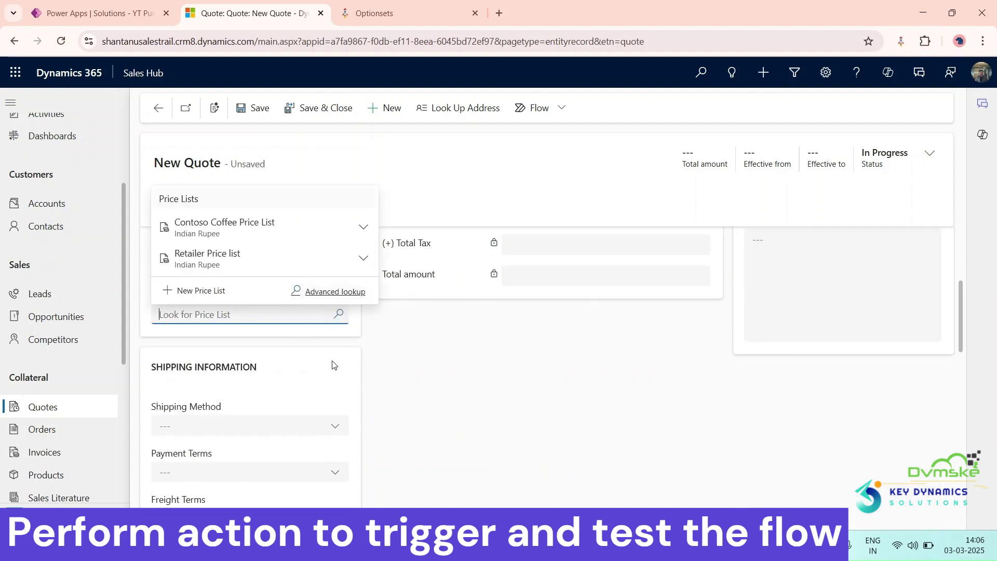
click(285, 266)
click(319, 425)
click(235, 297)
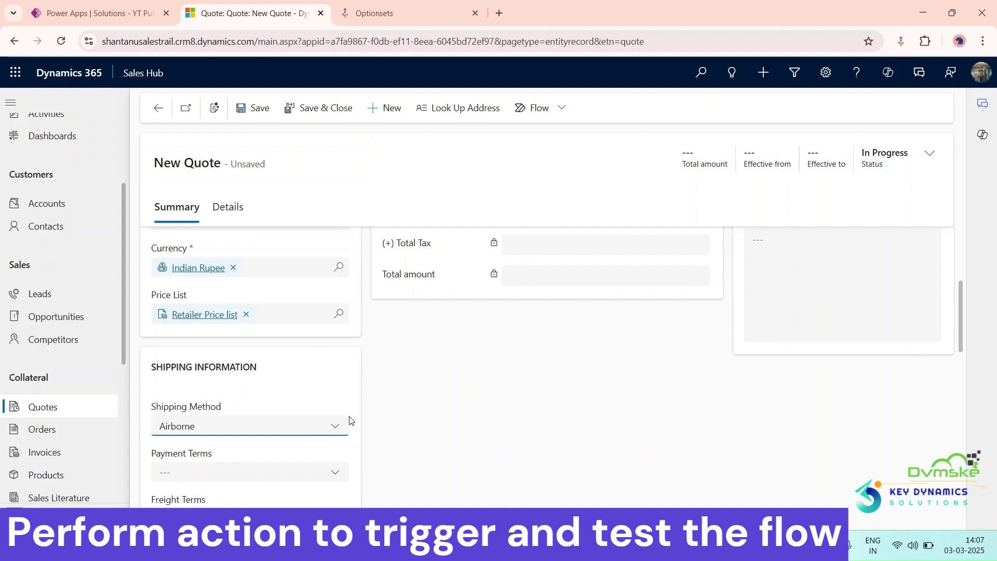
- Choose the Alpine Ski House contact as the quote's potential customer and save the quote
scroll(696, 407, up, 4)
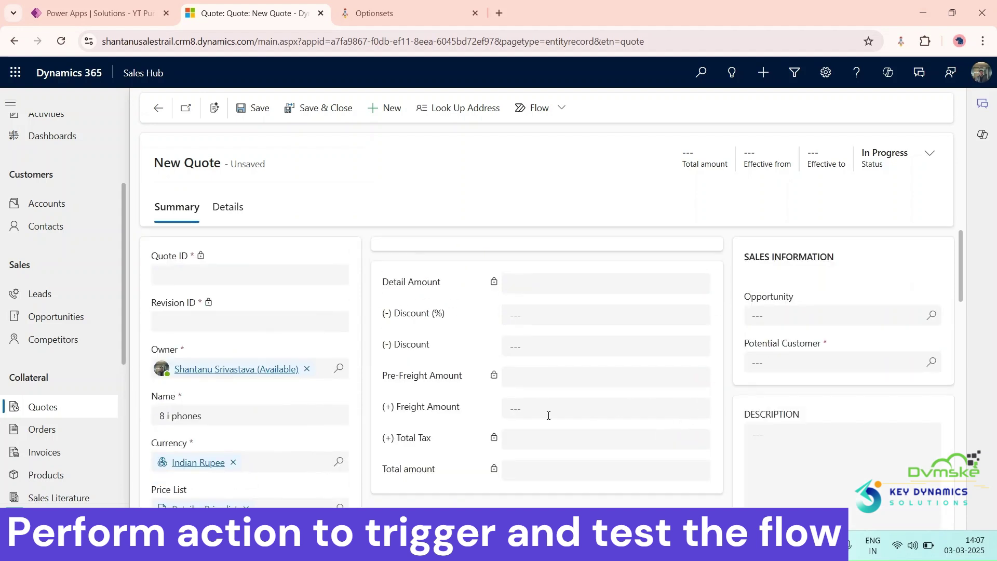
scroll(347, 409, down, 2)
scroll(877, 306, up, 2)
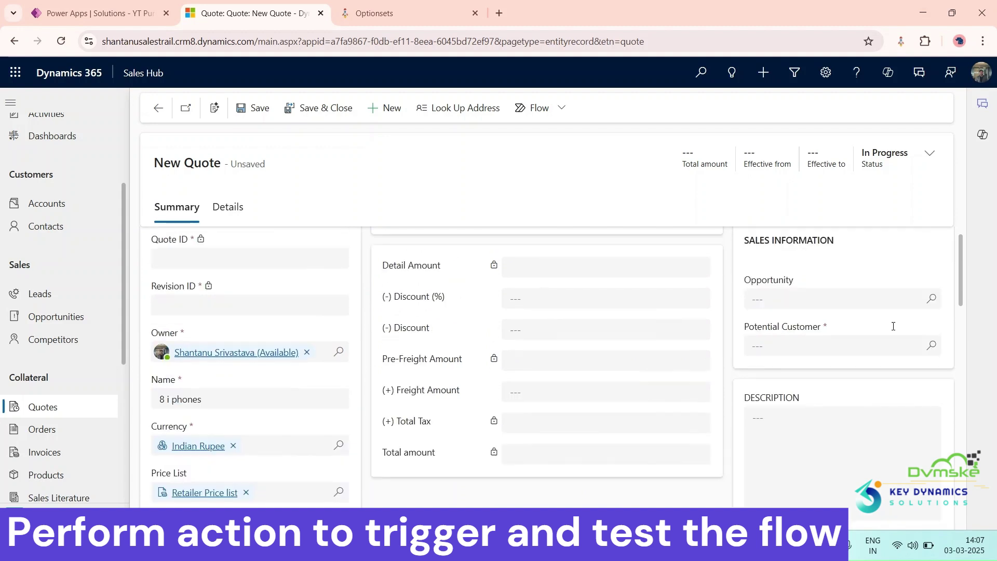
click(928, 370)
scroll(858, 289, down, 5)
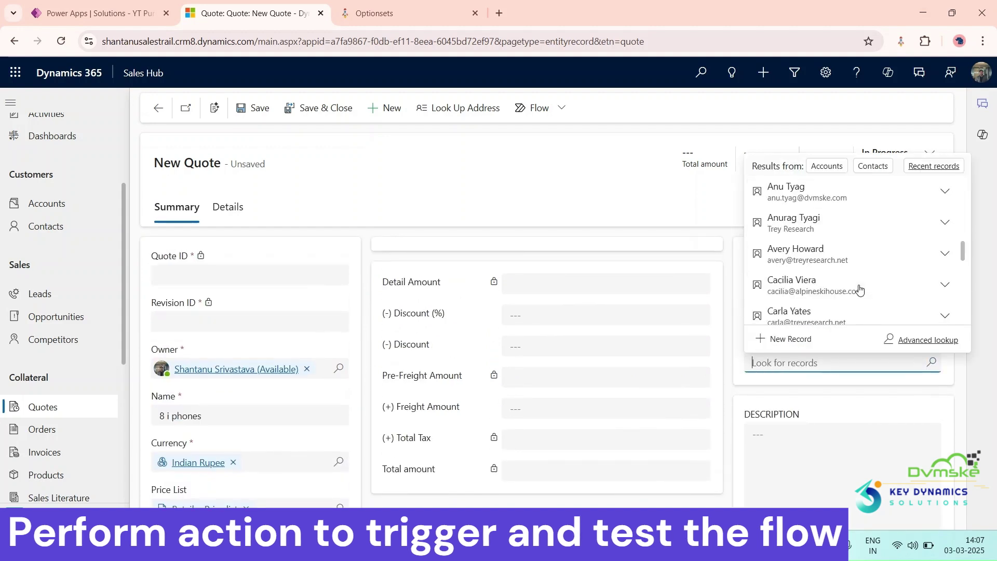
click(853, 283)
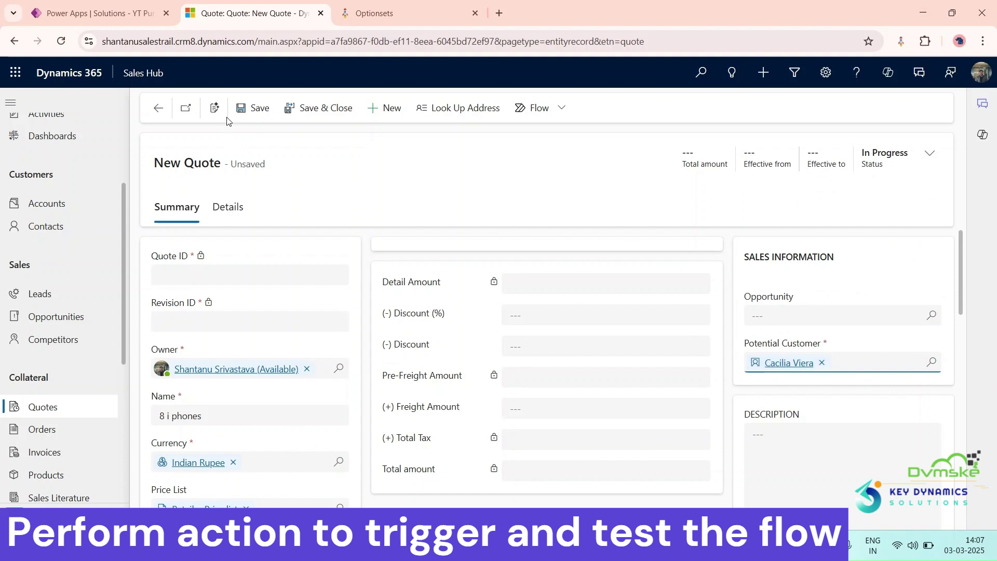
click(253, 108)
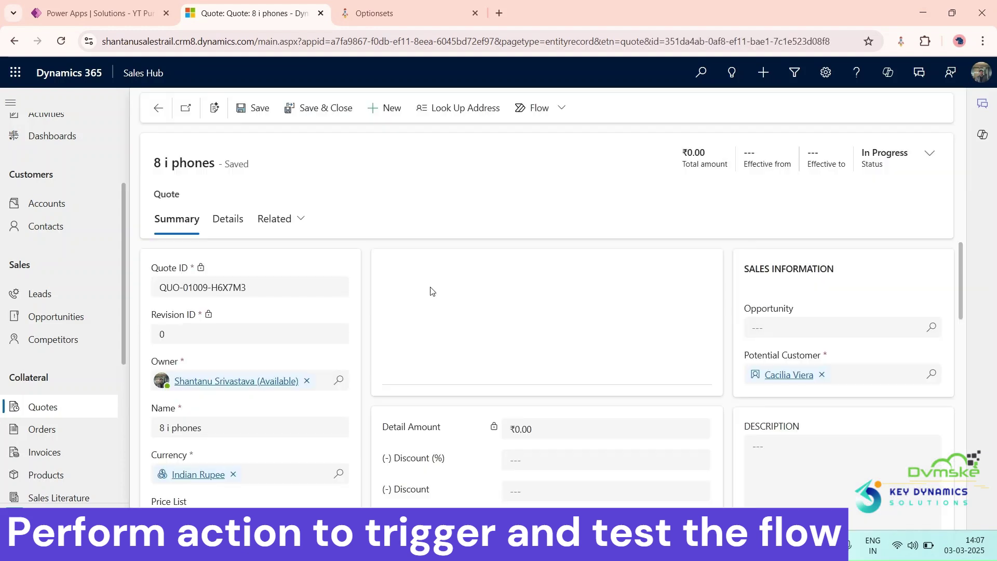
- Add the i Phone 16 product with quantity 8 to the quote and save it to the quote
click(696, 270)
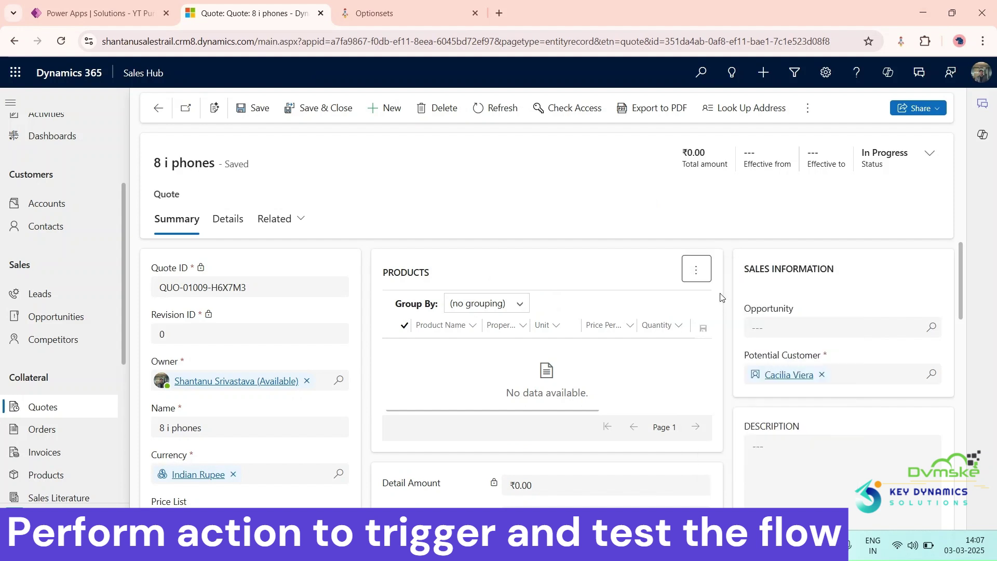
click(722, 297)
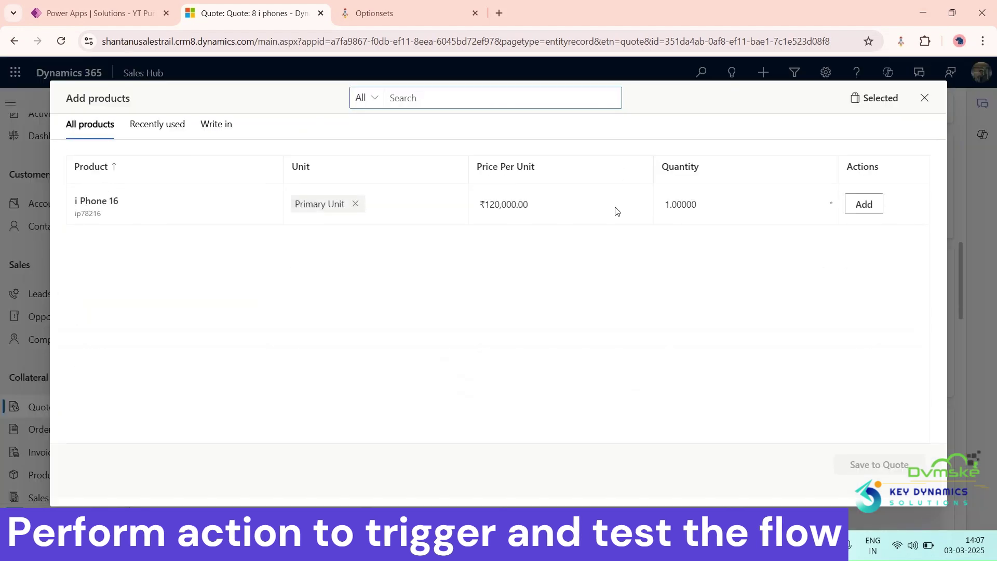
click(670, 204)
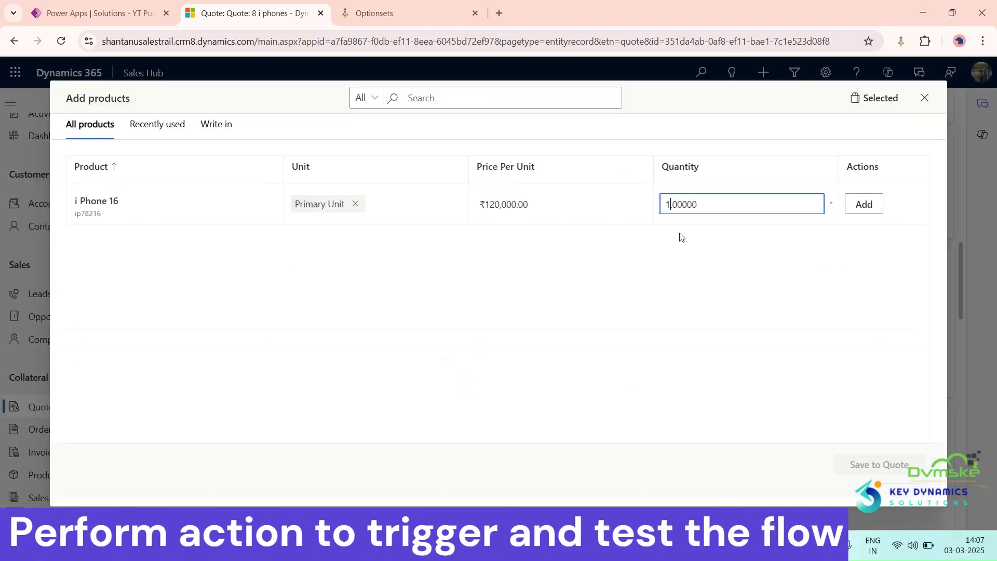
click(864, 205)
click(875, 462)
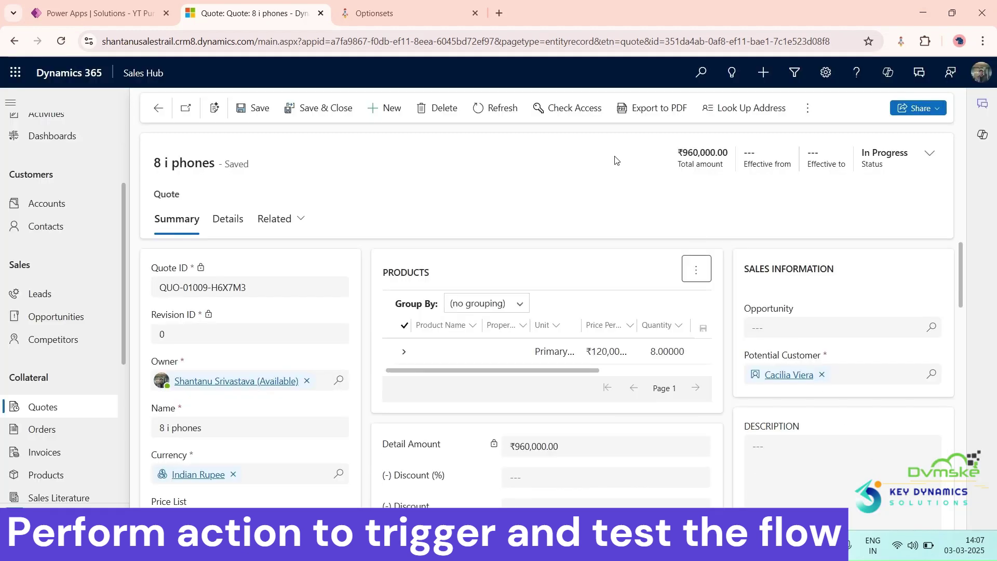
- Activate the quote and create an order from it with status reason Won and date won 3/3/2025
click(802, 109)
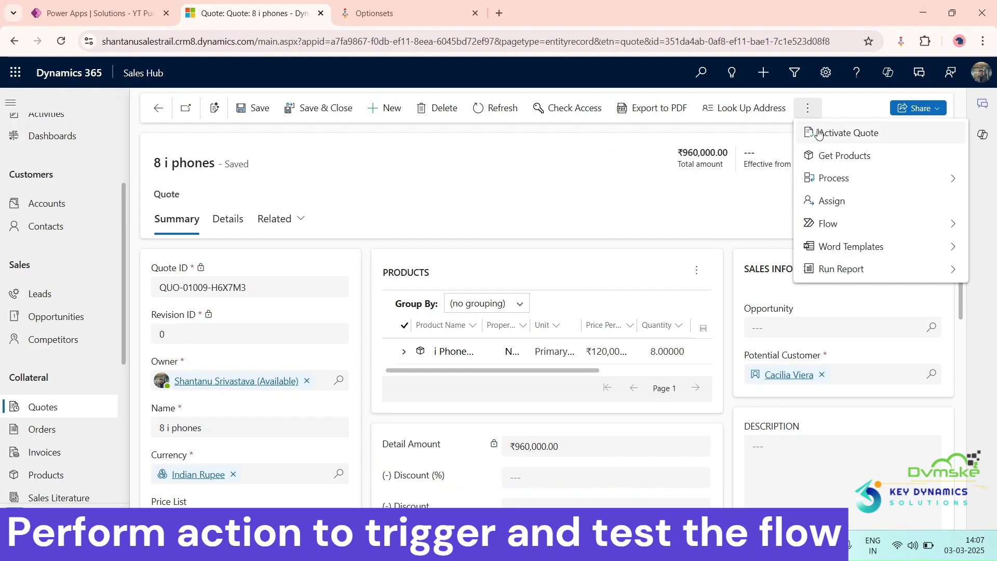
click(839, 131)
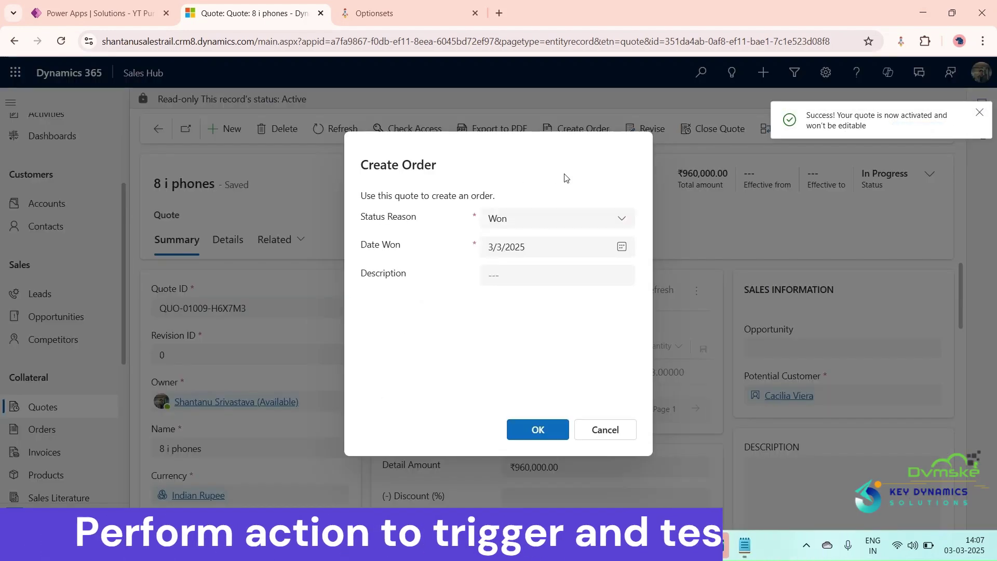
click(553, 424)
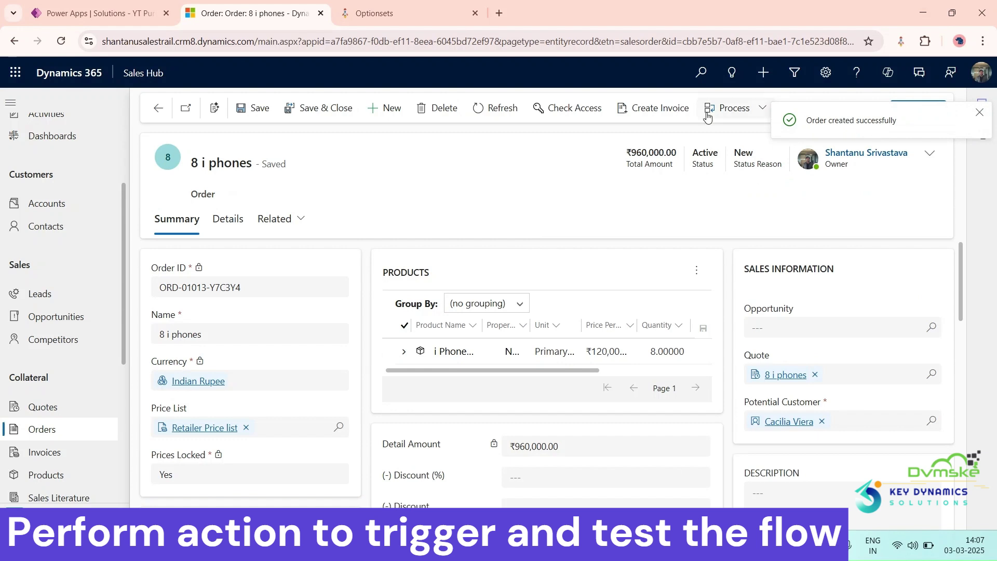
- Check the flow's test run in Power Apps and view the full order email in the customer contact's Dynamics 365 timeline
click(99, 13)
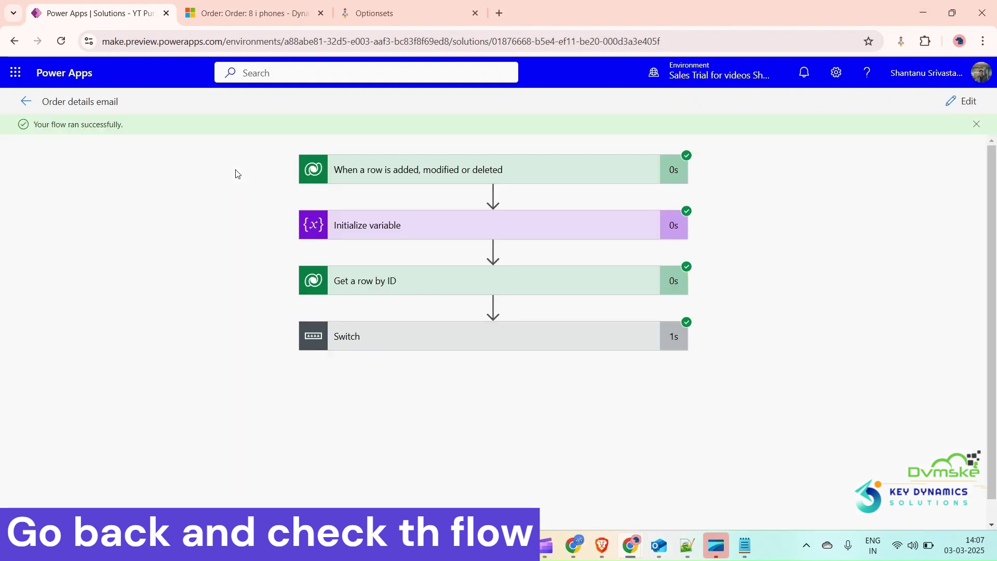
click(233, 14)
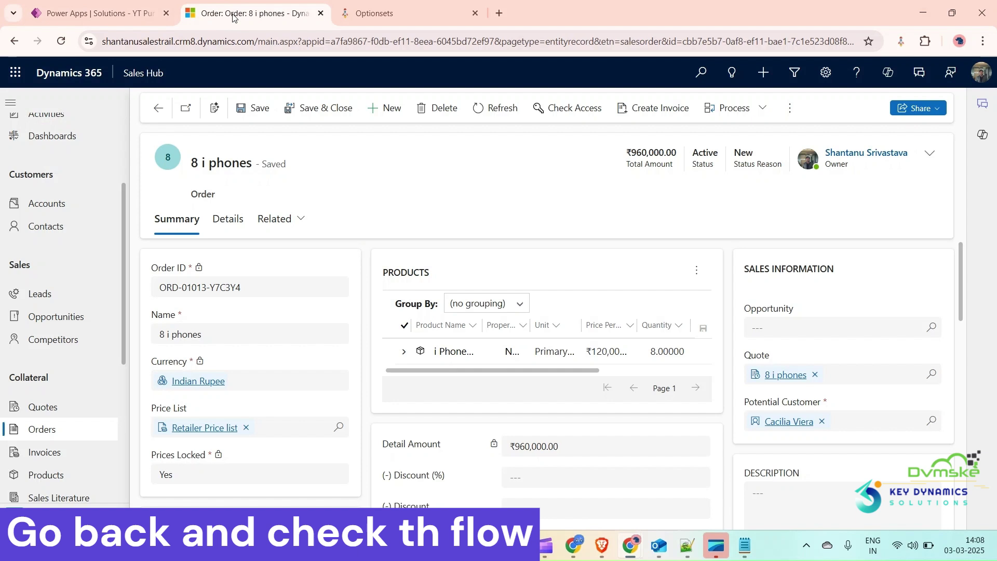
click(794, 421)
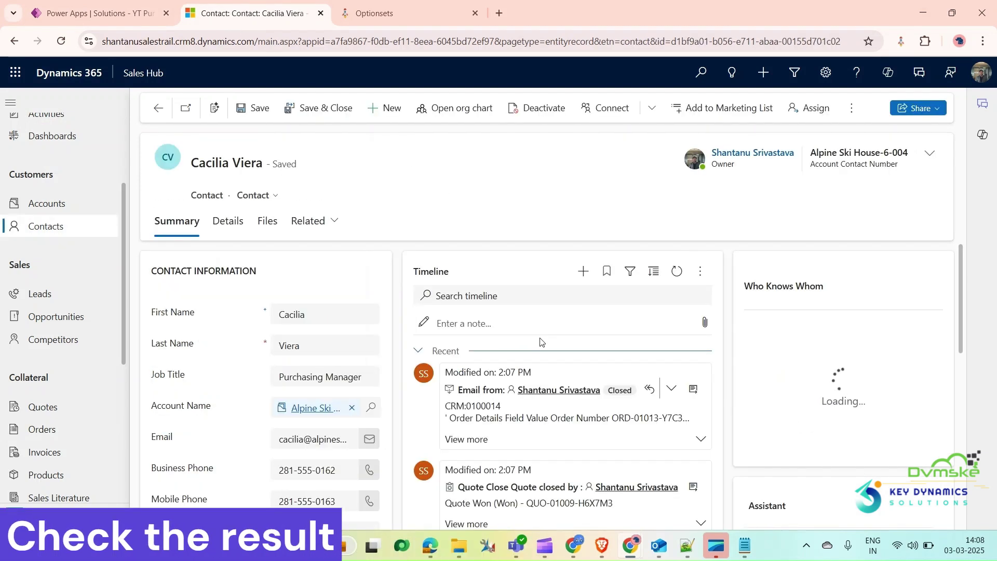
click(460, 439)
scroll(541, 358, down, 3)
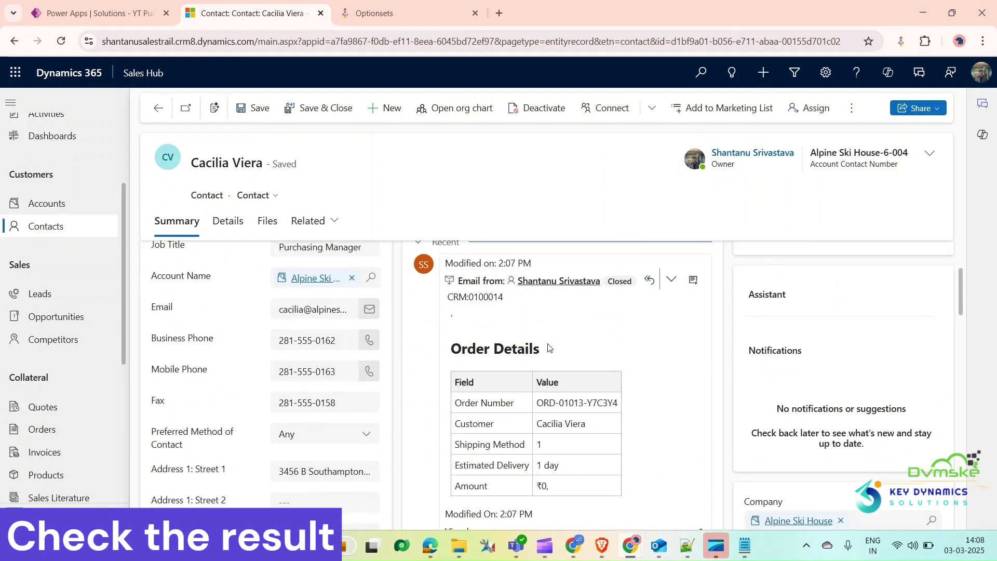
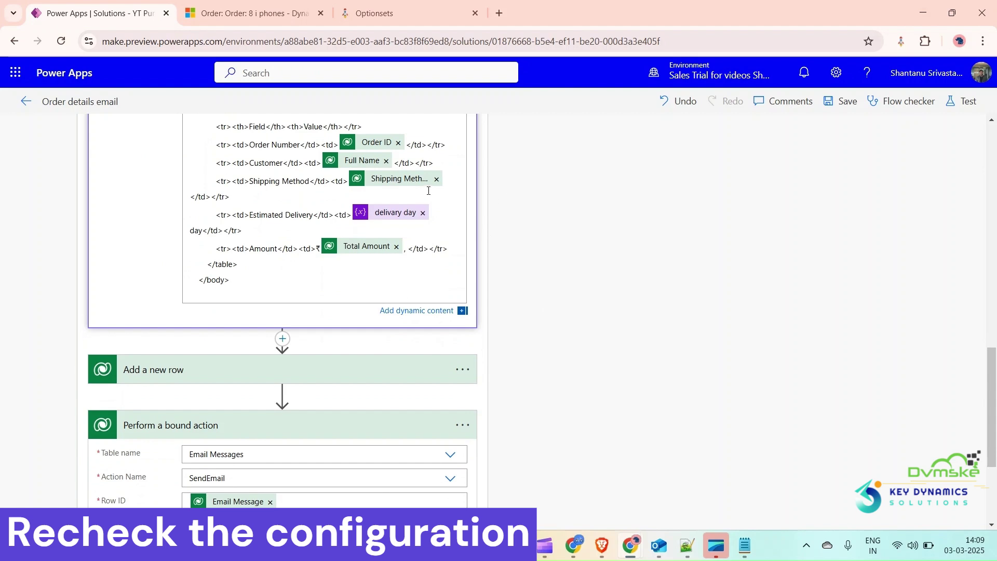
scroll(452, 208, up, 1)
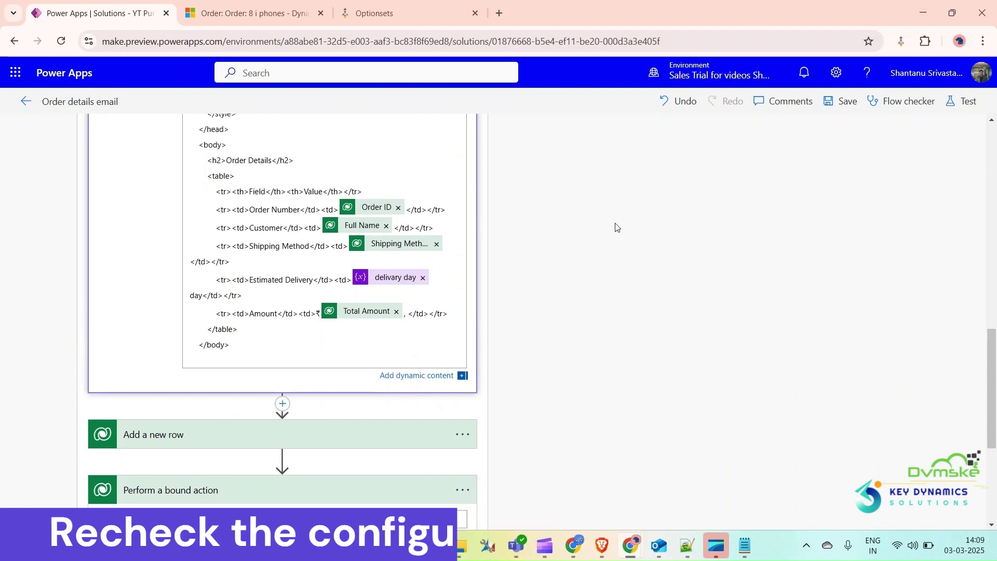
scroll(439, 324, up, 1)
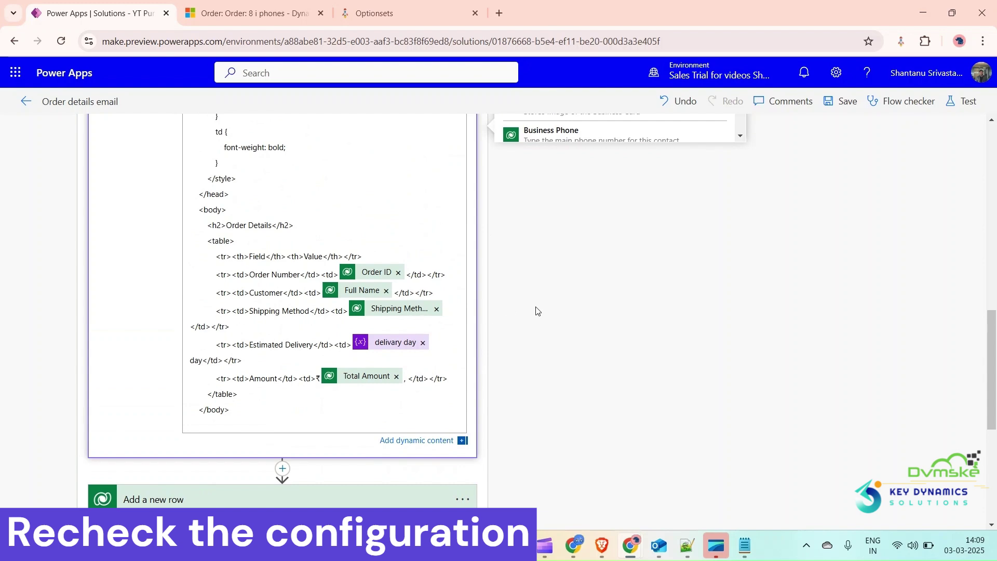
scroll(537, 311, up, 10)
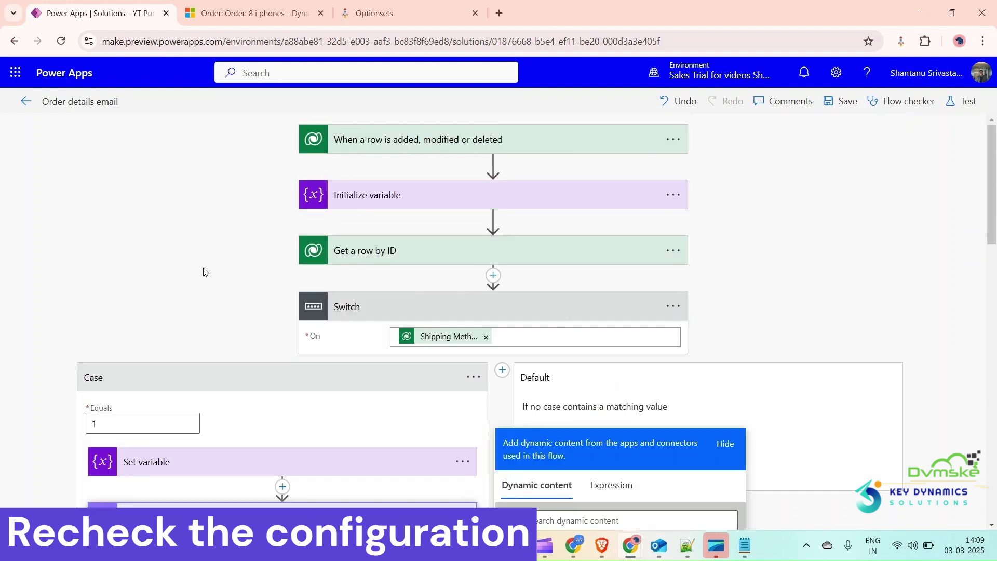
click(203, 271)
click(493, 221)
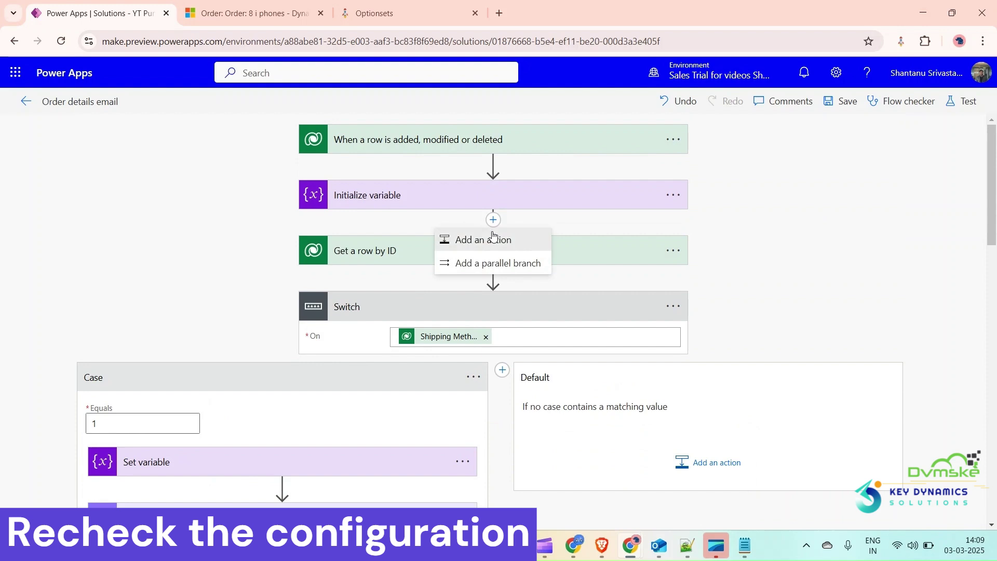
click(489, 238)
text(compose)
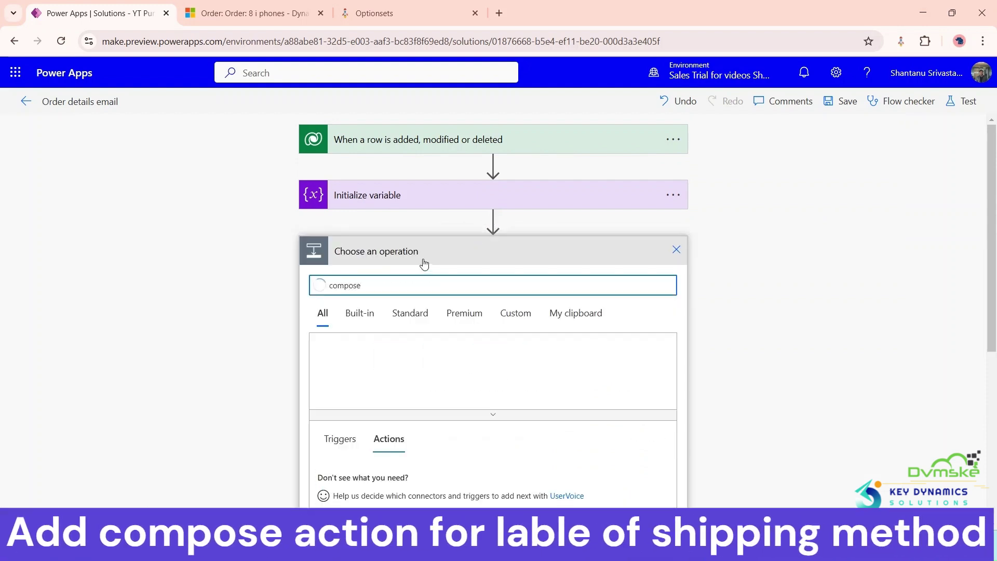
key(BackSpace)
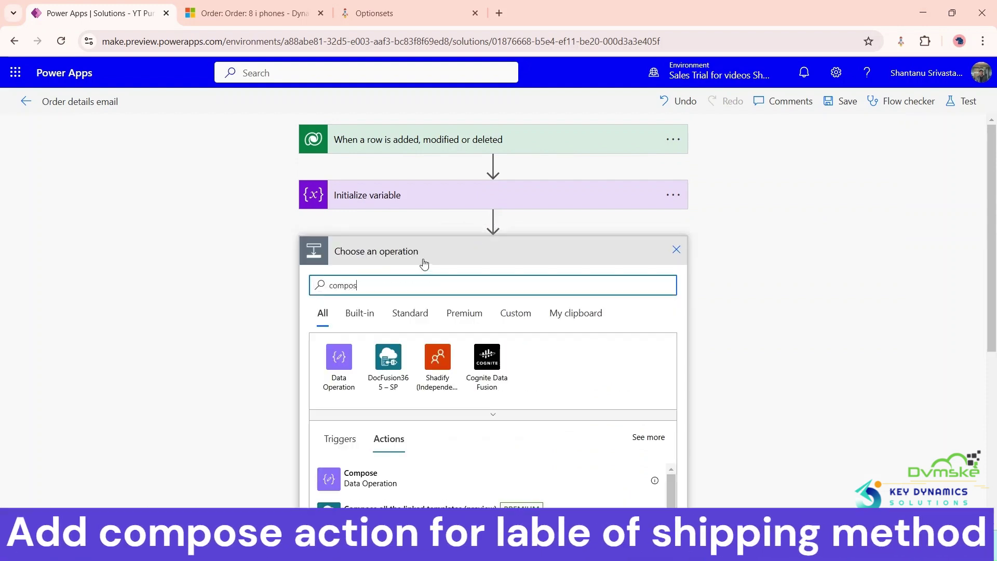
click(677, 251)
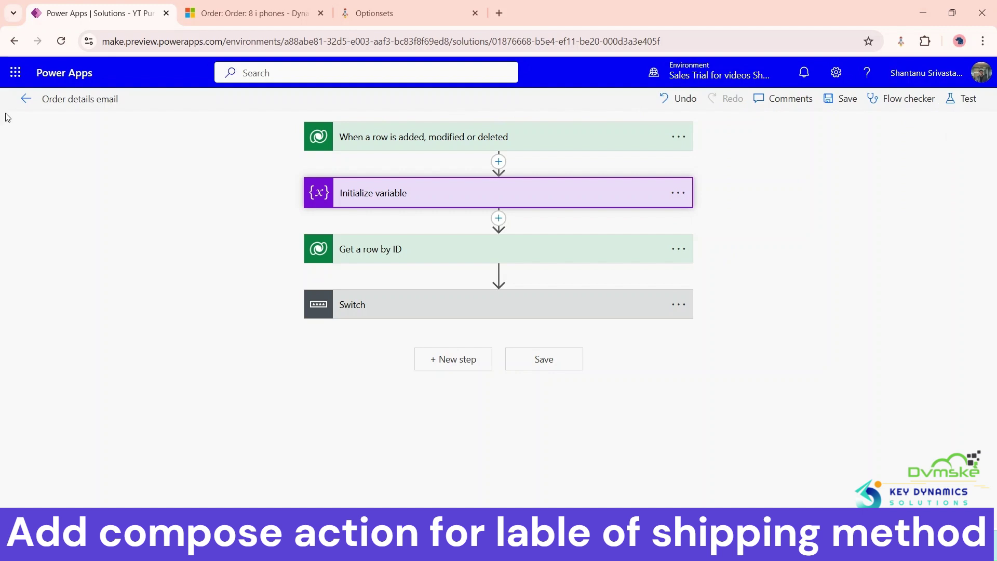
- Leave the flow editor and open the Order details email flow's run from 3/3/2025 2:07:46 PM
click(25, 99)
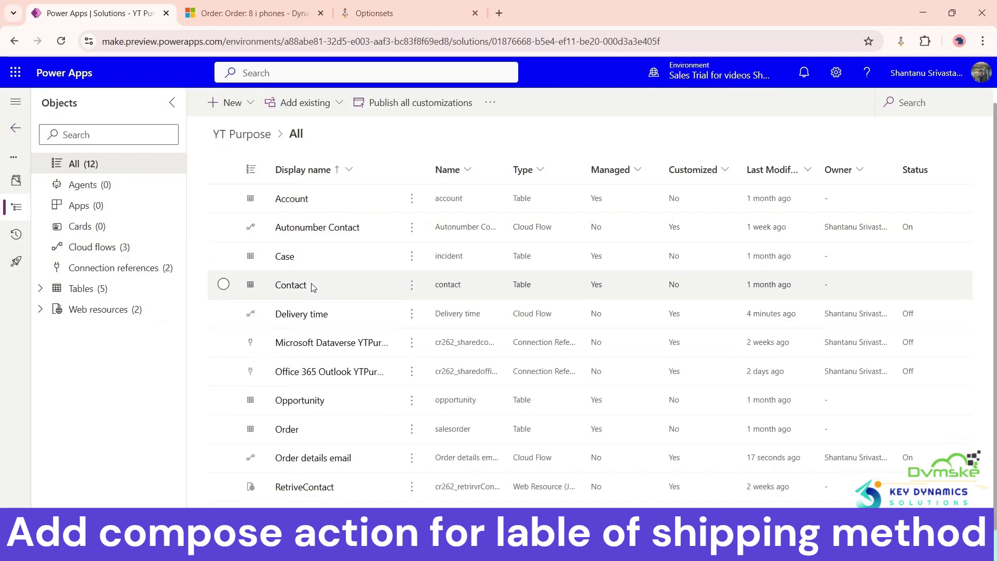
click(323, 458)
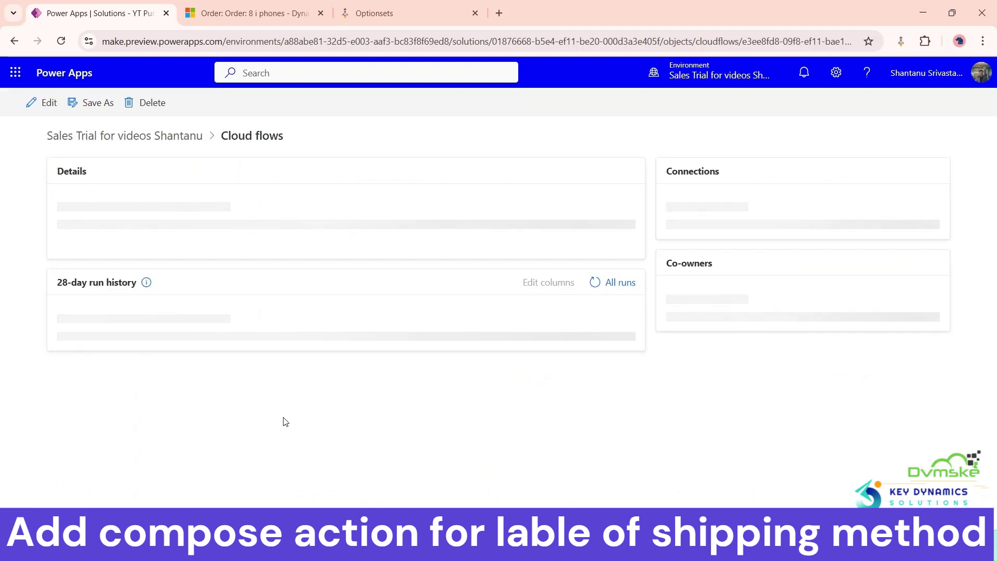
click(106, 491)
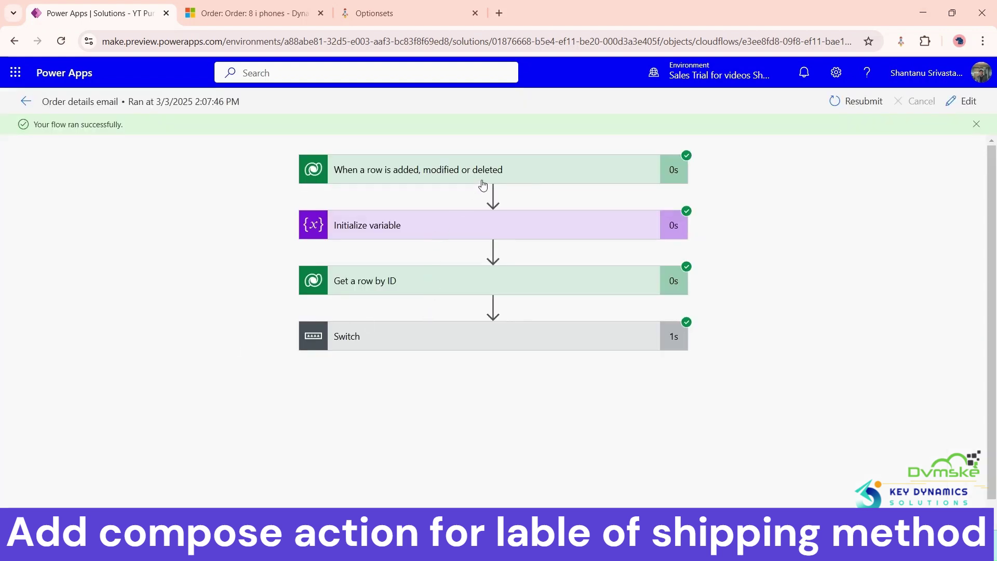
- Examine the trigger's output body in the run for the shipping method code and its label field
click(489, 178)
scroll(412, 354, down, 2)
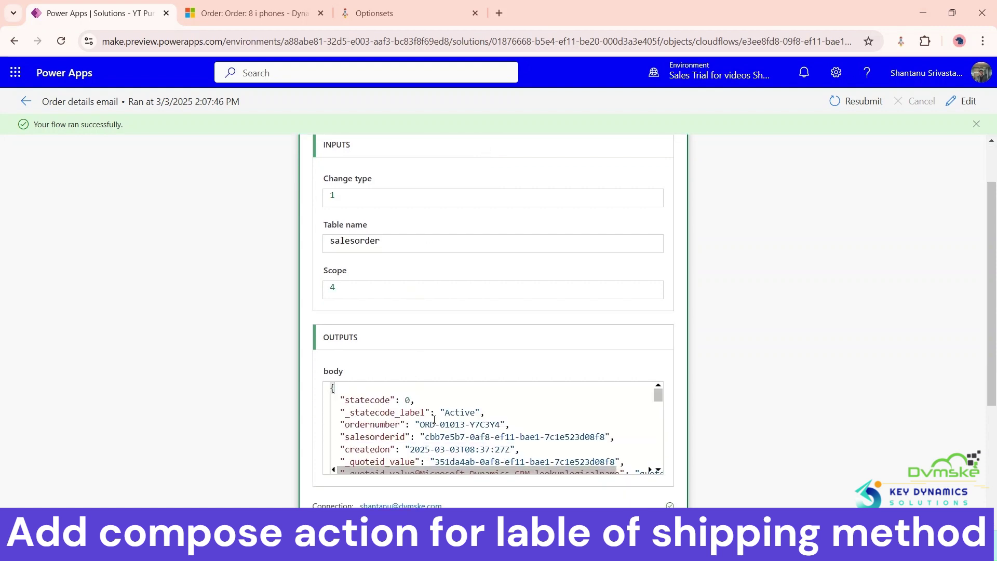
scroll(437, 413, down, 1)
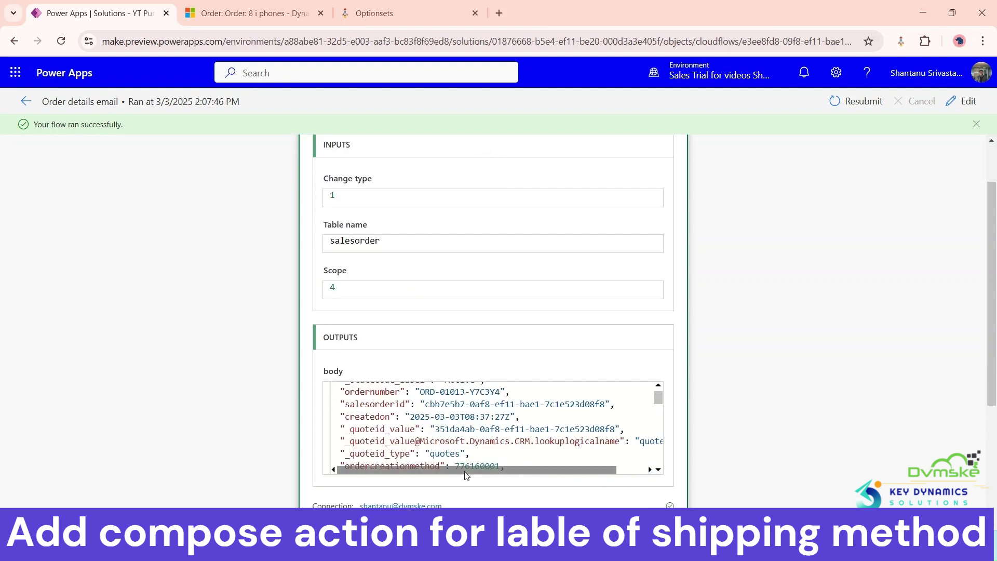
drag(464, 470, 500, 479)
scroll(510, 436, down, 1)
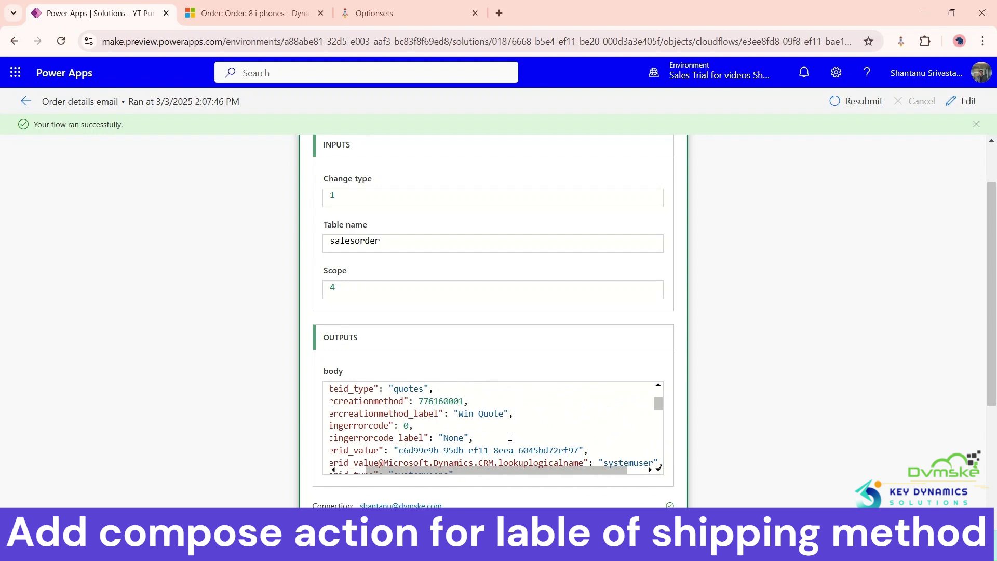
scroll(510, 437, down, 3)
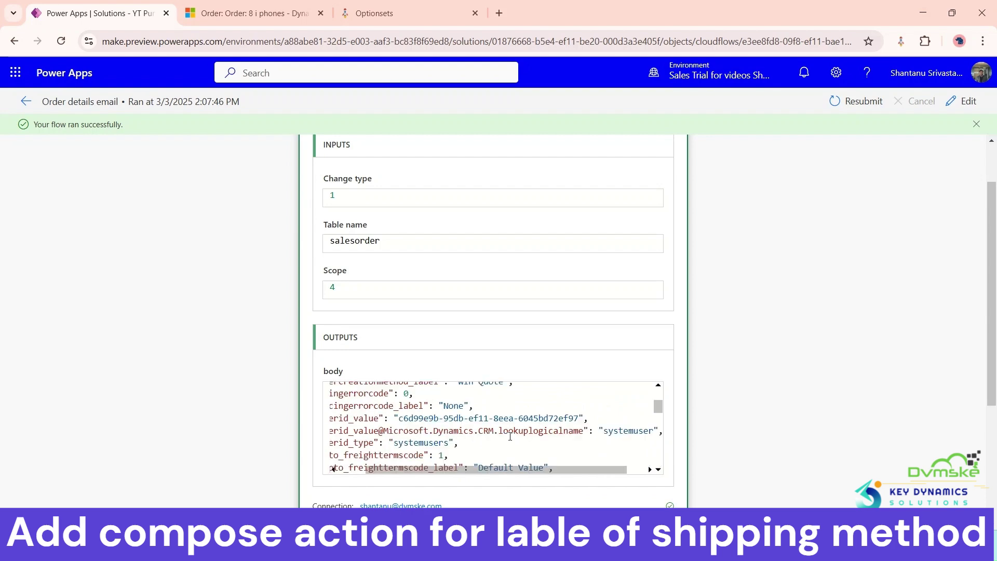
scroll(510, 437, down, 5)
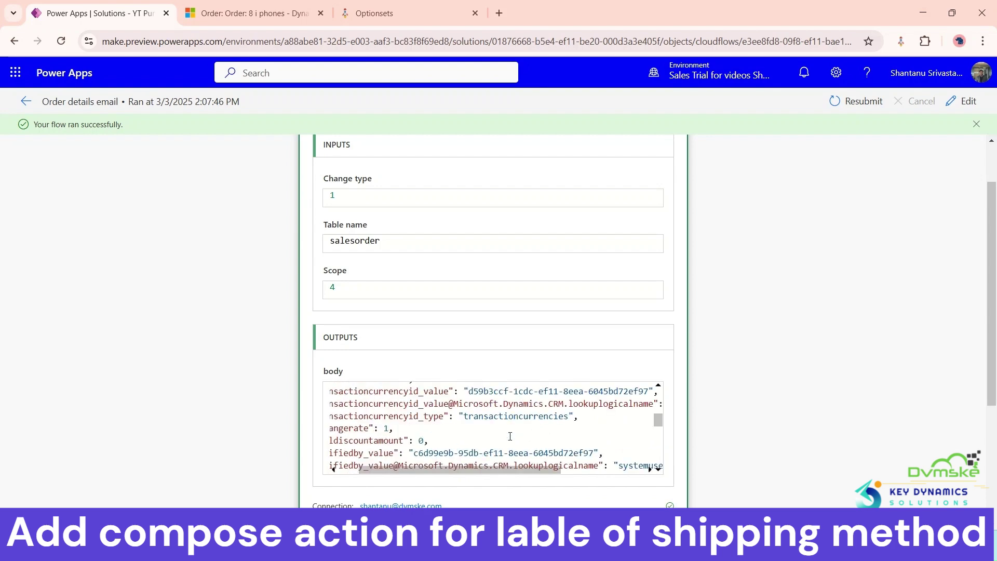
scroll(508, 438, down, 5)
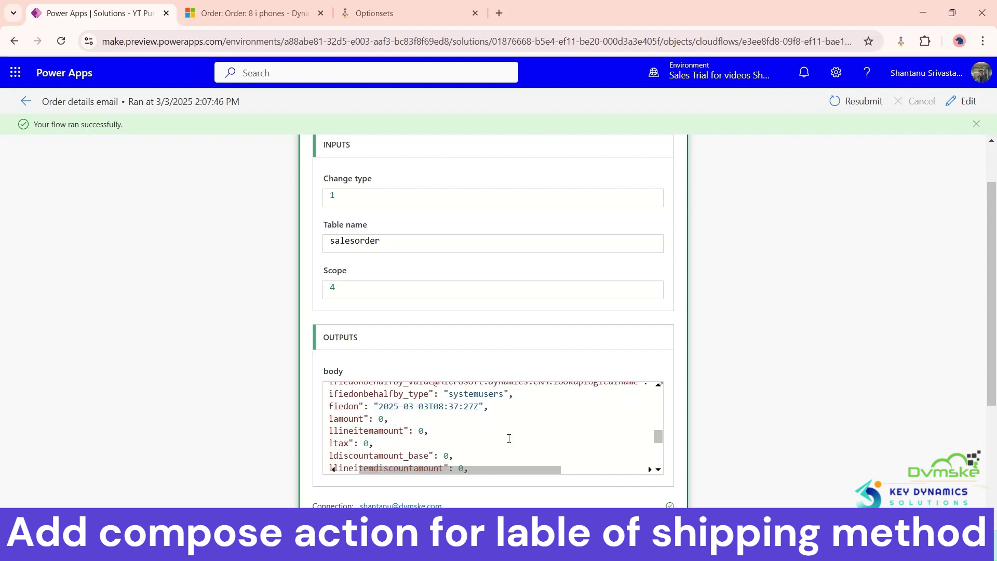
scroll(509, 439, down, 5)
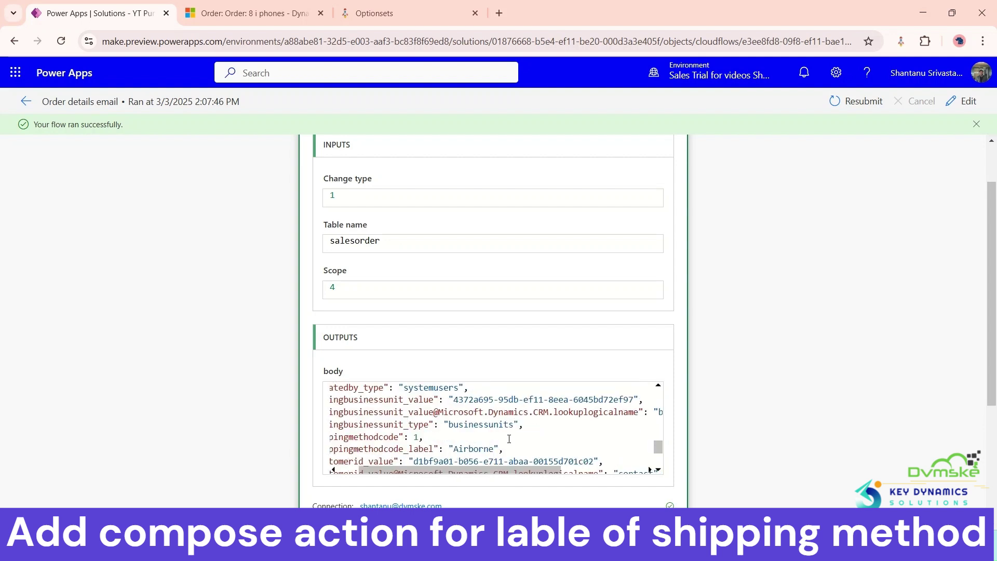
drag(410, 469, 389, 470)
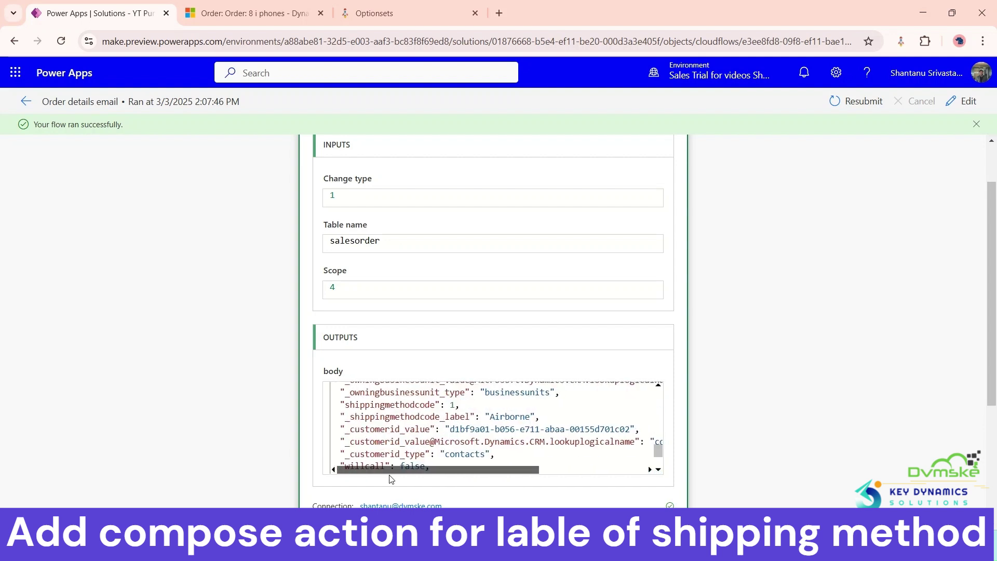
mouse_move(340, 417)
mouse_down()
mouse_move(374, 427)
mouse_move(536, 417)
mouse_move(340, 416)
mouse_up()
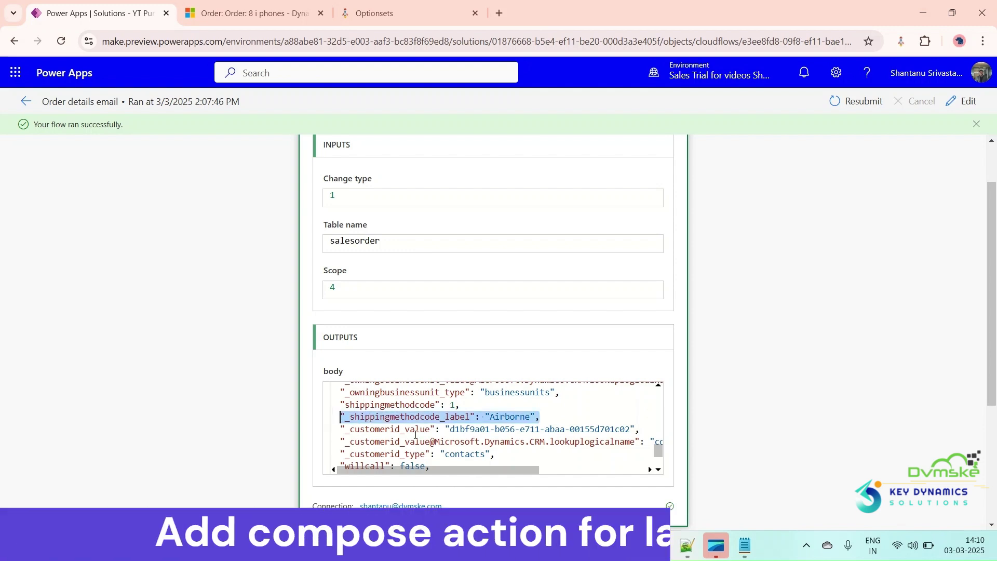
click(577, 408)
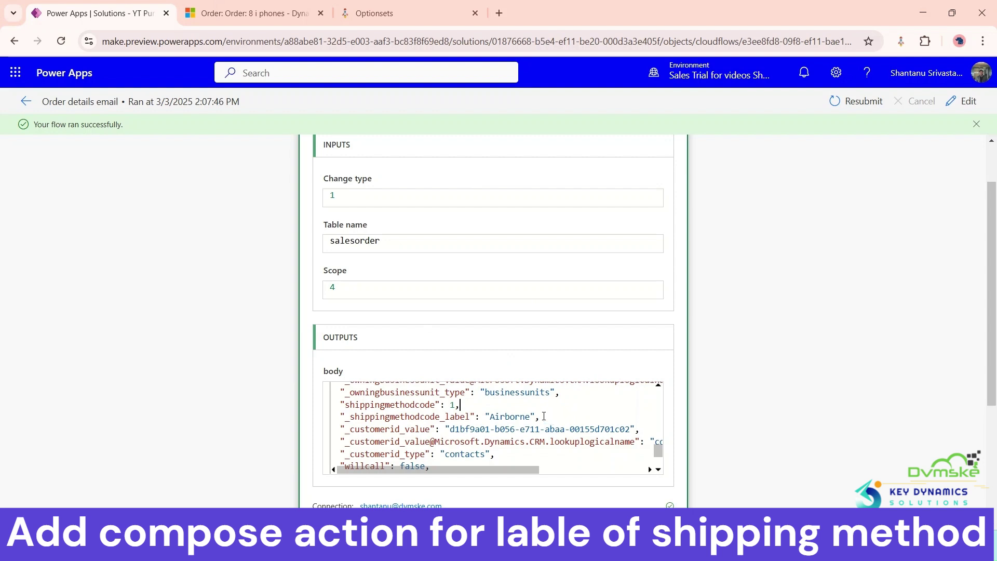
drag(538, 417, 336, 415)
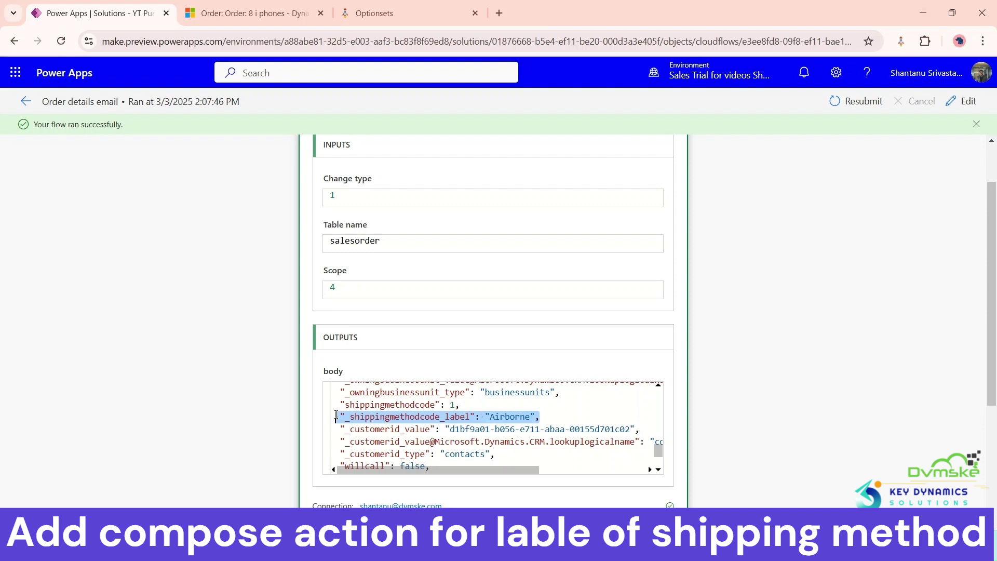
- Return to editing the flow and add a Compose action between Initialize variable and Get a row by ID
click(956, 104)
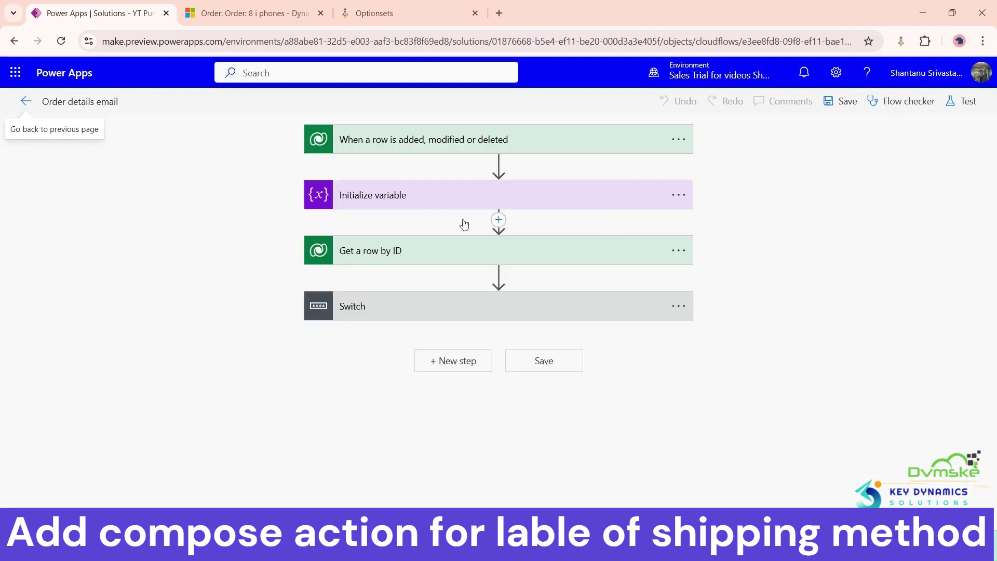
click(498, 221)
click(498, 240)
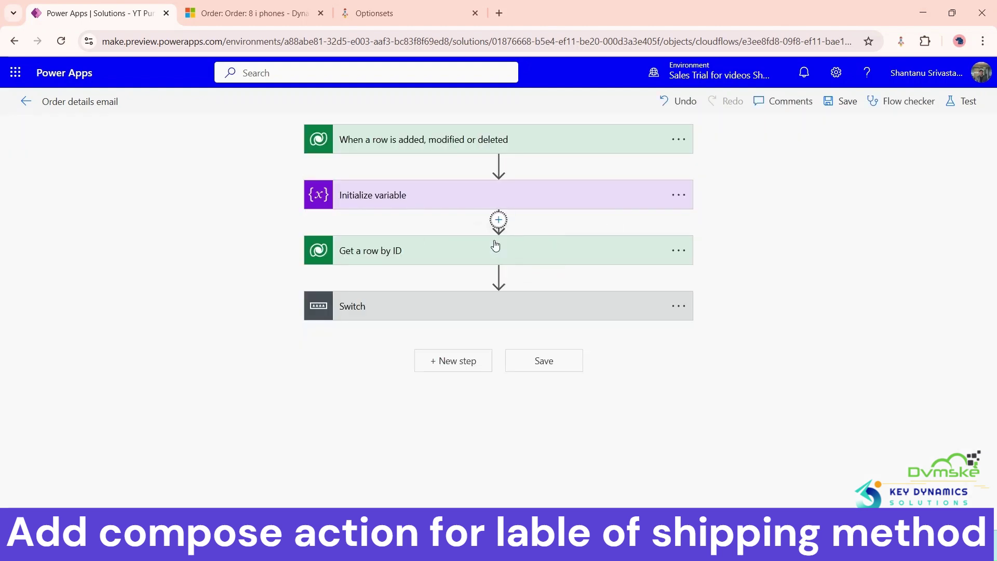
text(c)
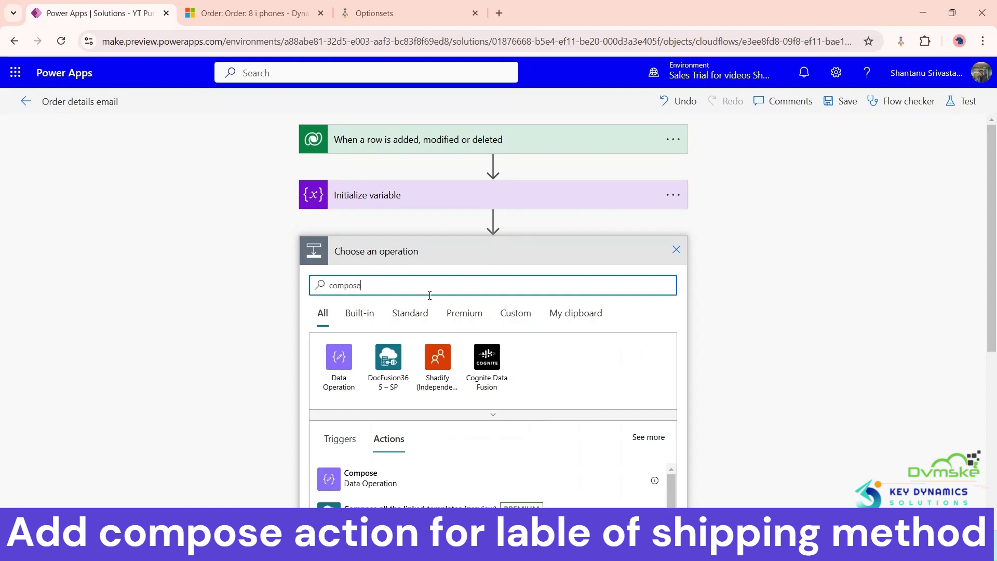
text(ompose)
click(364, 477)
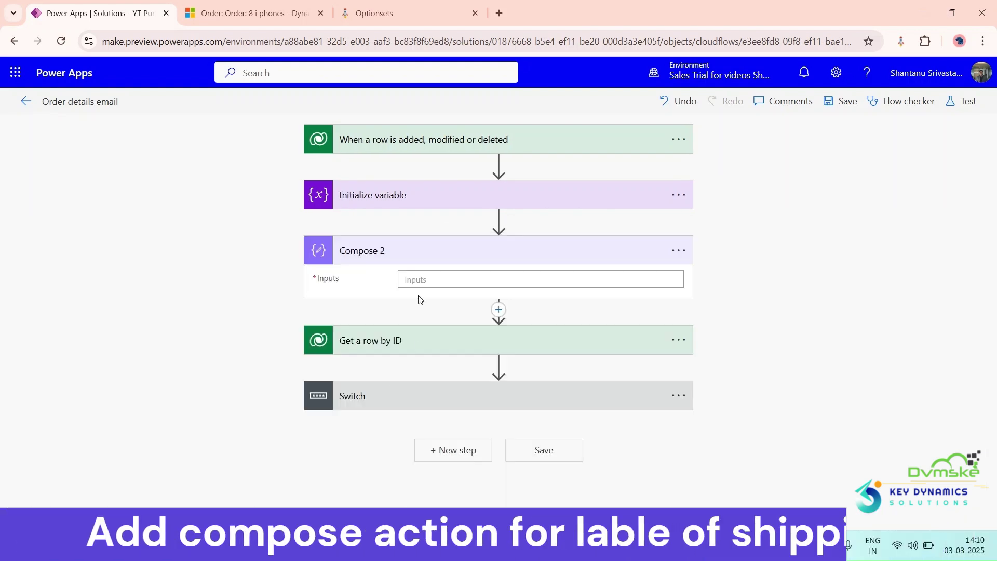
- Copy triggerOutputs()?['body/_shippingmethodcode_label'] from the Notepad notes and set it as the Compose 2 action's input expression
click(413, 279)
click(836, 359)
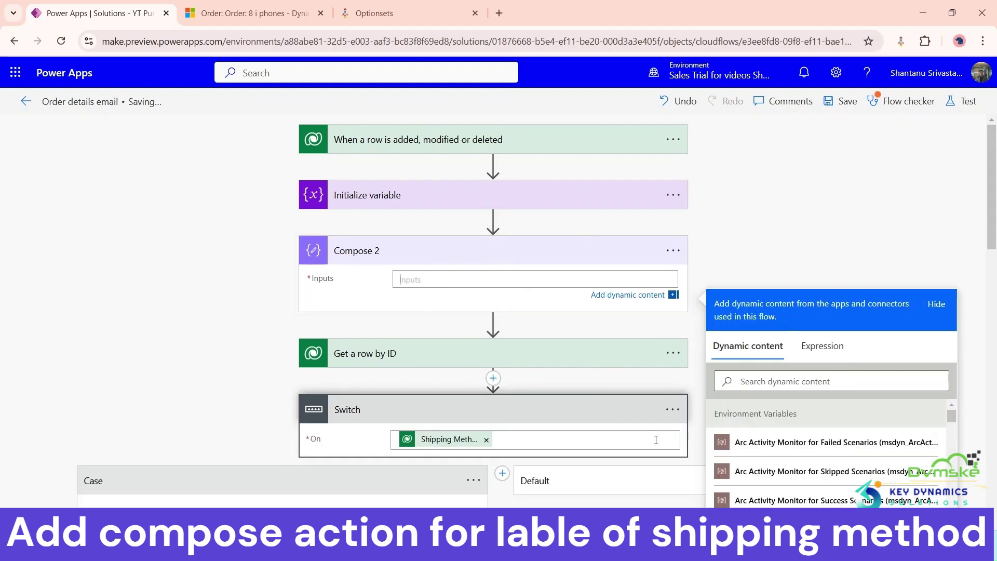
click(738, 473)
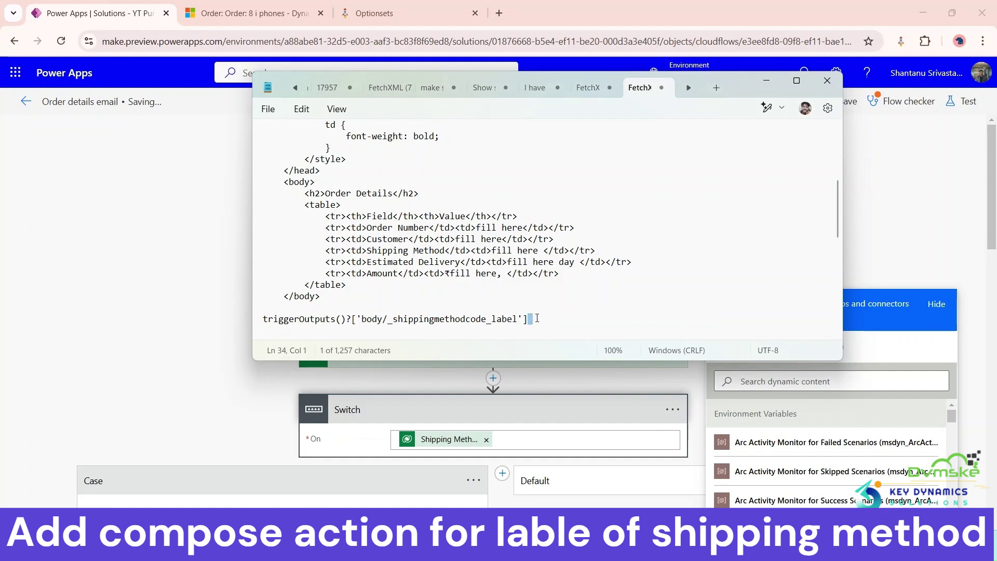
triple_click(345, 319)
key(ctrl+c)
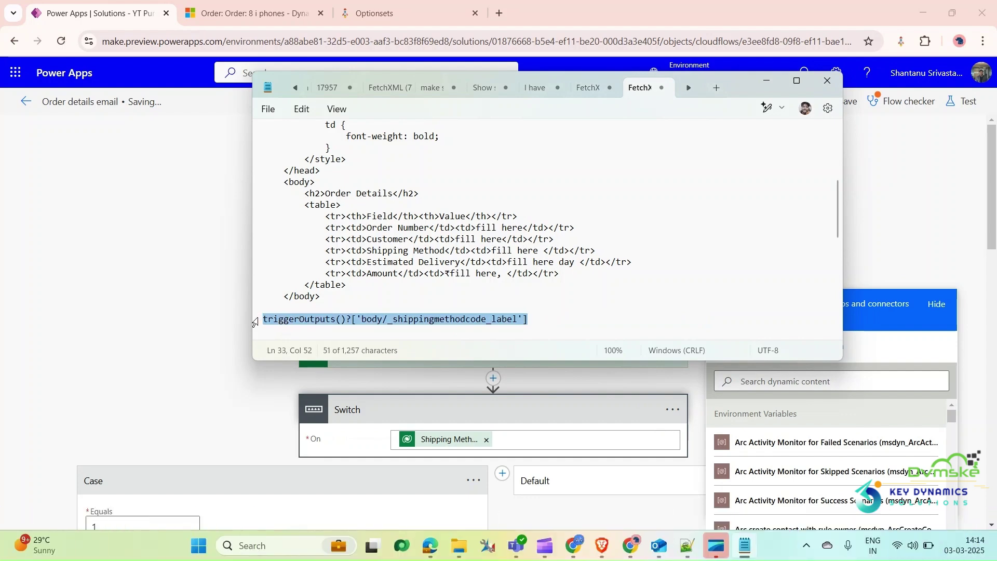
key(alt+Tab)
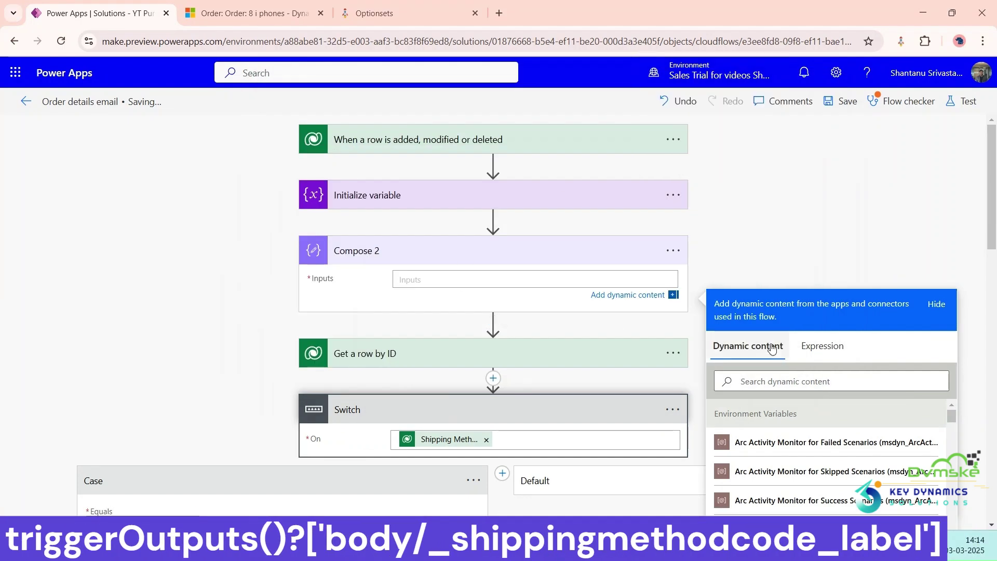
click(809, 351)
key(ctrl+v)
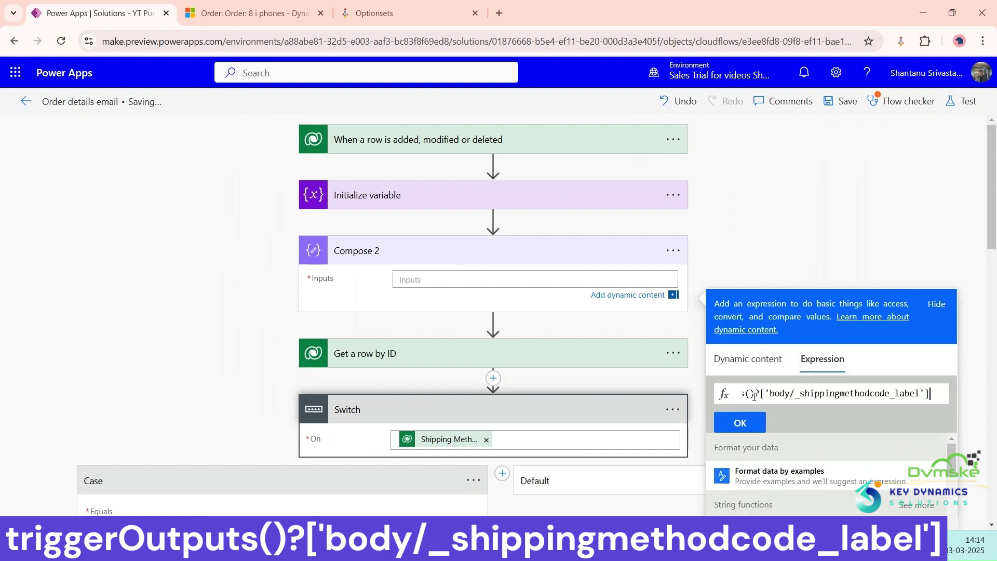
click(741, 423)
- Insert the Compose 2 Outputs value into the Shipping Method row of the email's HTML table
scroll(503, 270, down, 3)
scroll(503, 270, down, 10)
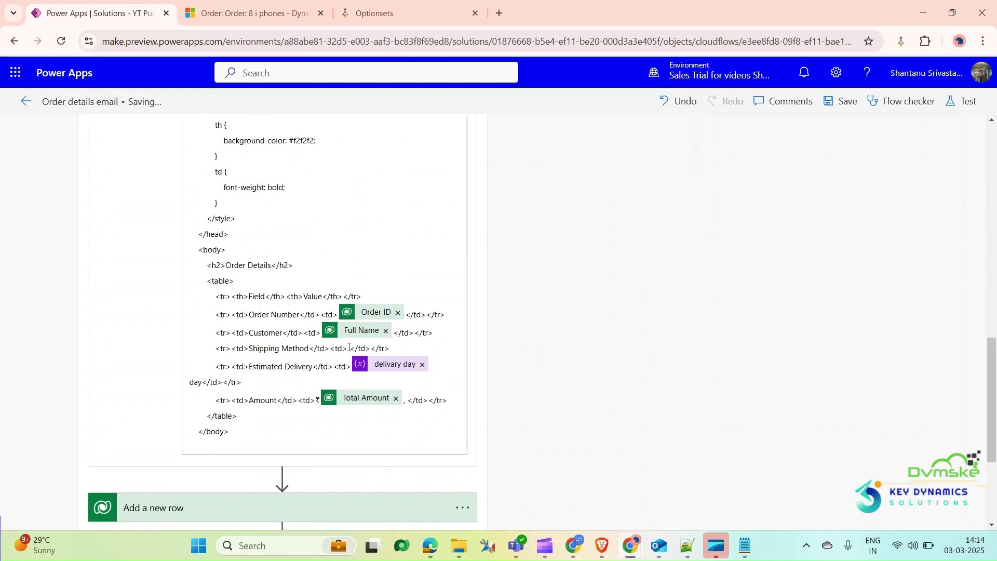
click(348, 348)
scroll(600, 347, down, 10)
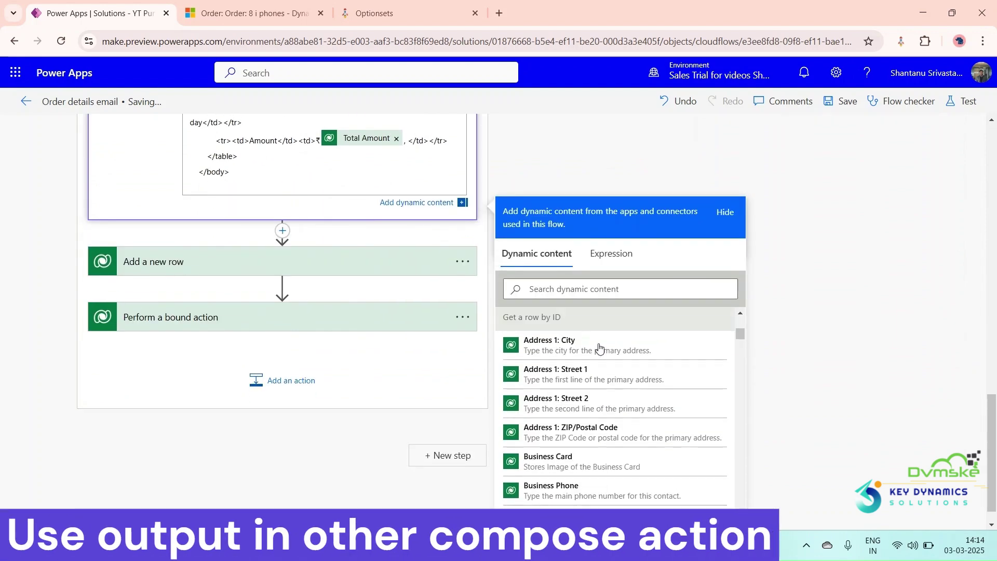
scroll(600, 348, down, 15)
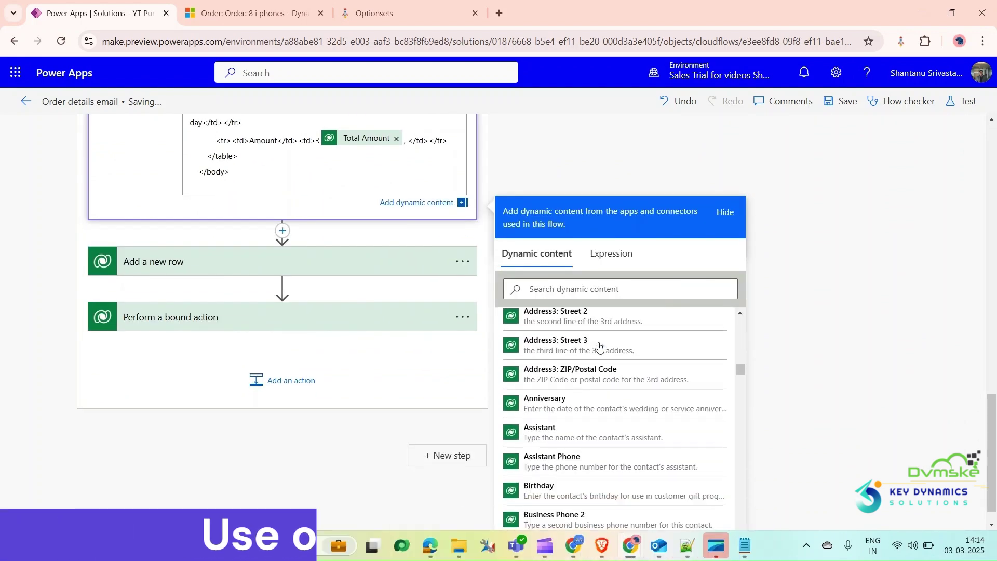
scroll(600, 351, down, 5)
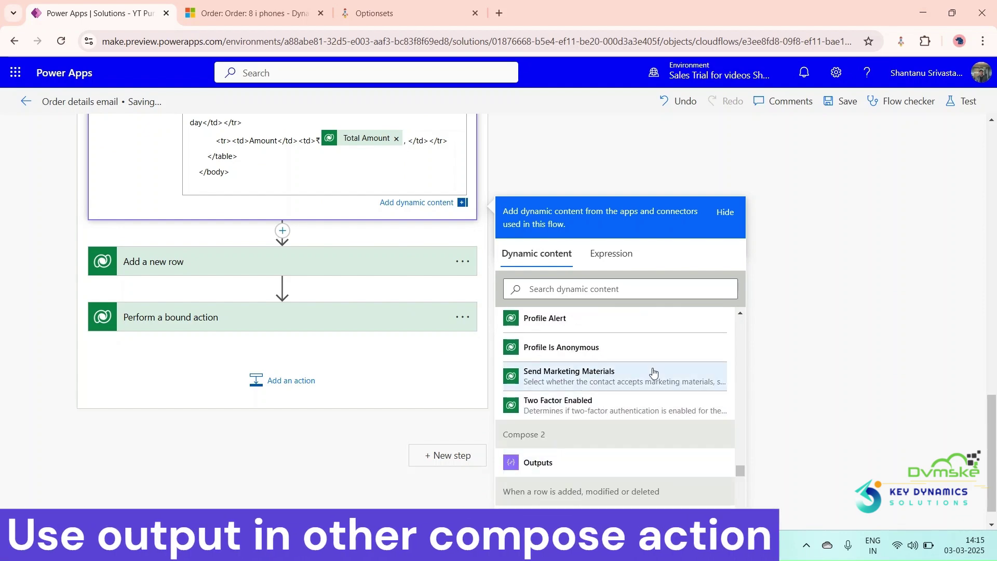
click(551, 463)
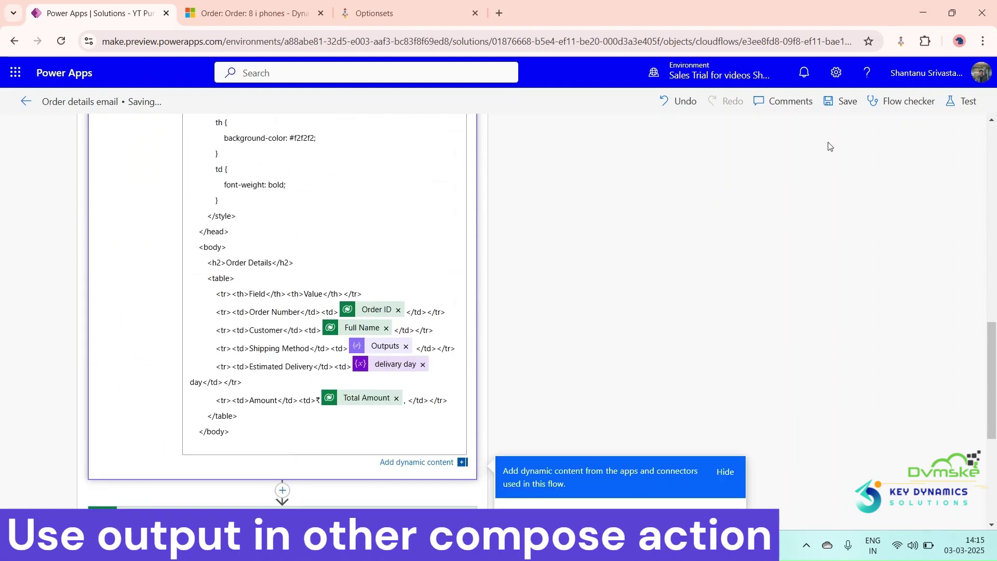
- Save the flow and test it automatically with the most recent run's trigger data
click(840, 101)
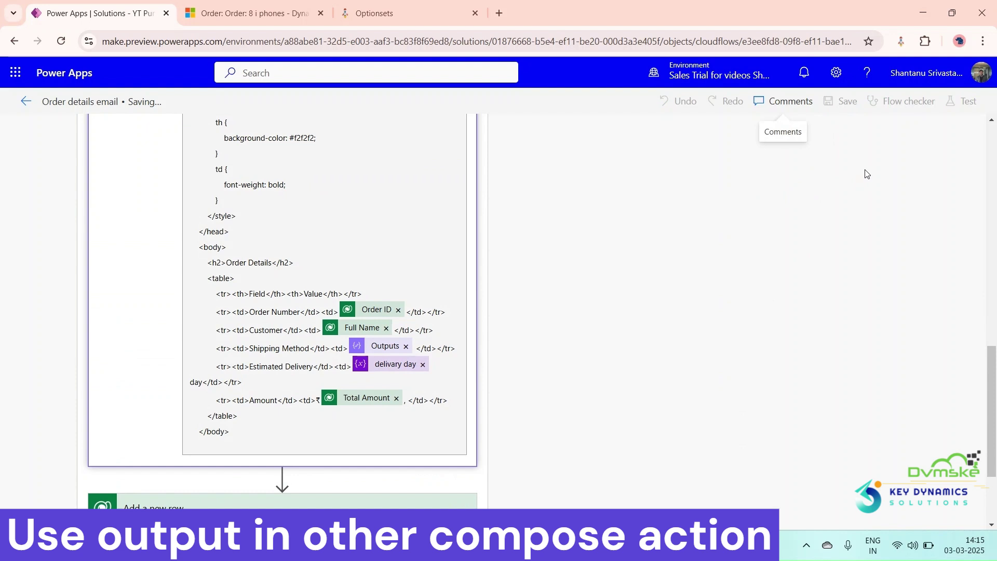
click(966, 101)
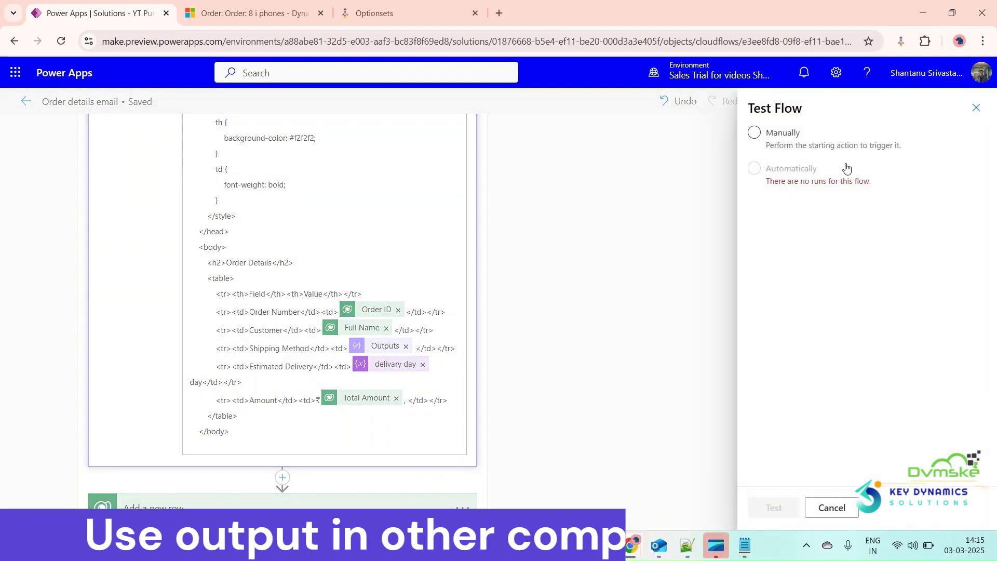
click(755, 167)
click(775, 191)
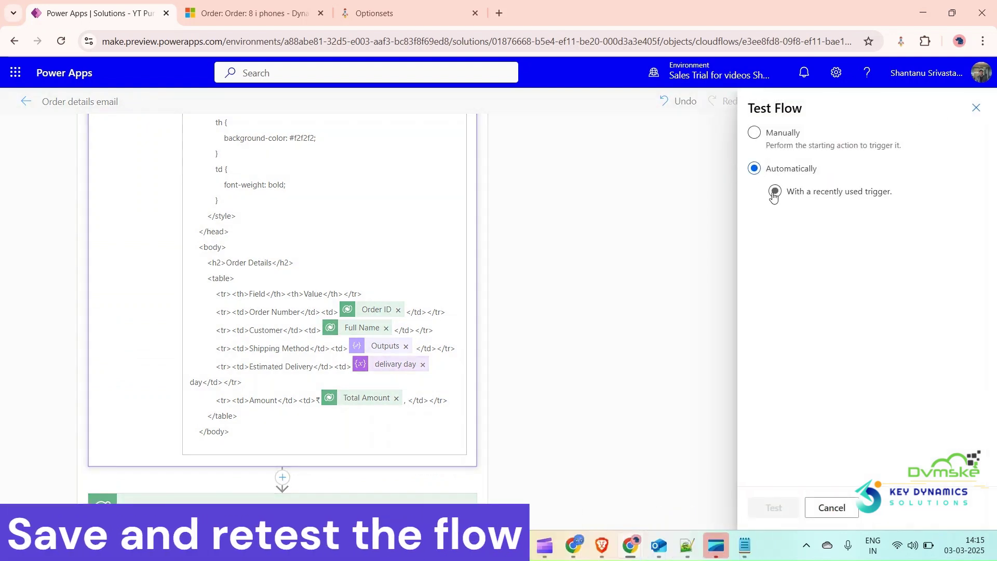
click(760, 216)
click(772, 508)
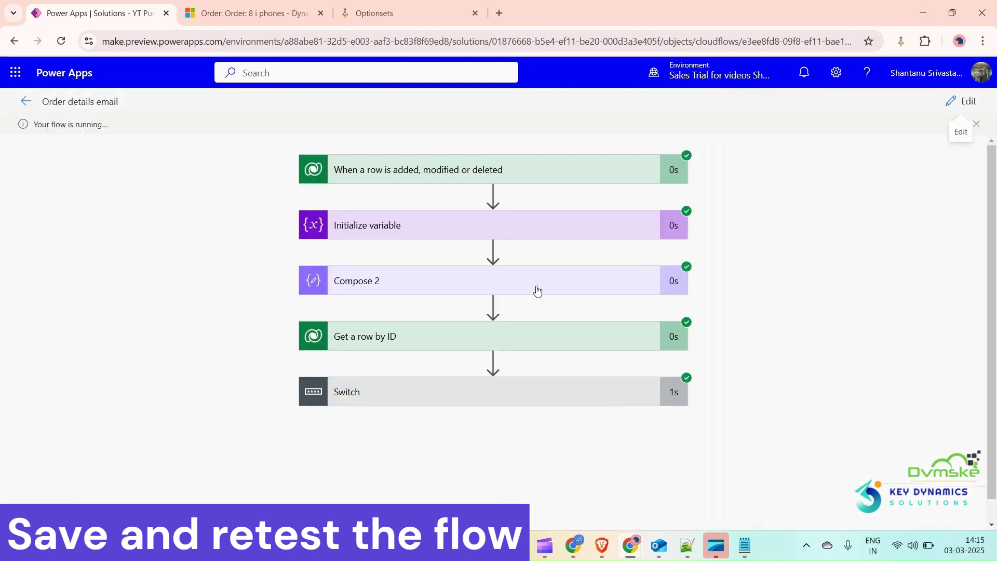
- Examine the run's Compose 2 output and the Shipping Method row in the HTML that the Case's Compose action produced
click(648, 280)
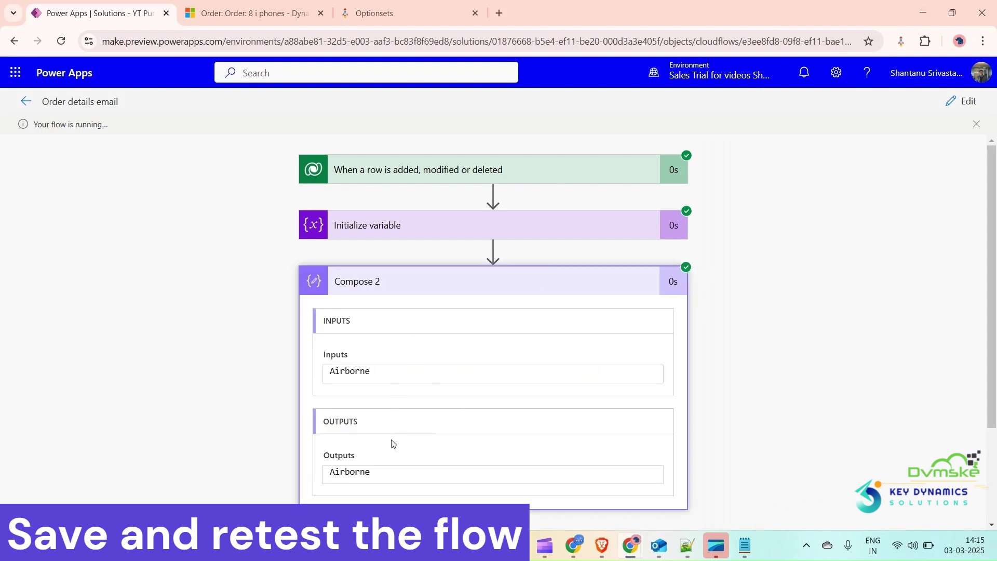
scroll(387, 457, down, 3)
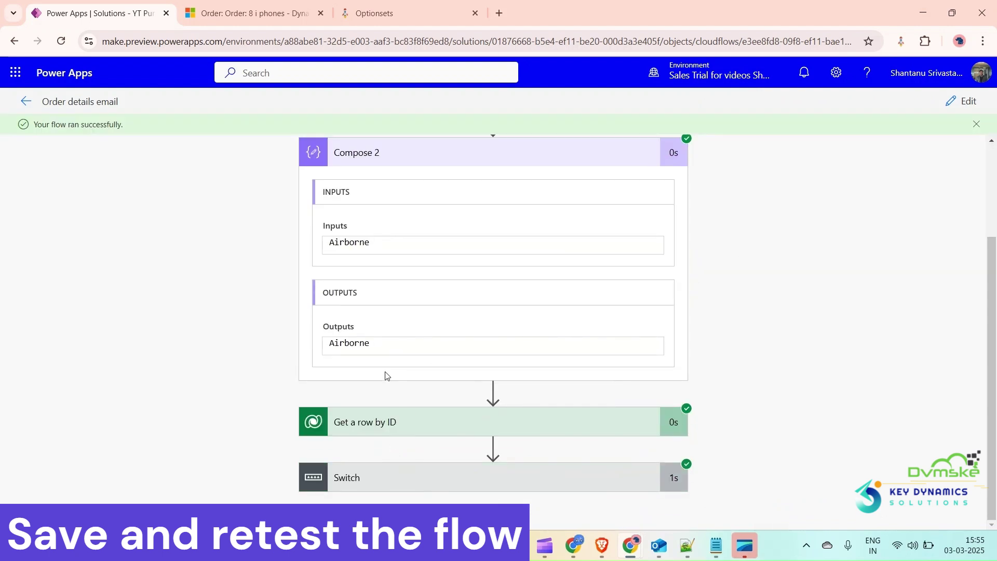
scroll(364, 384, down, 5)
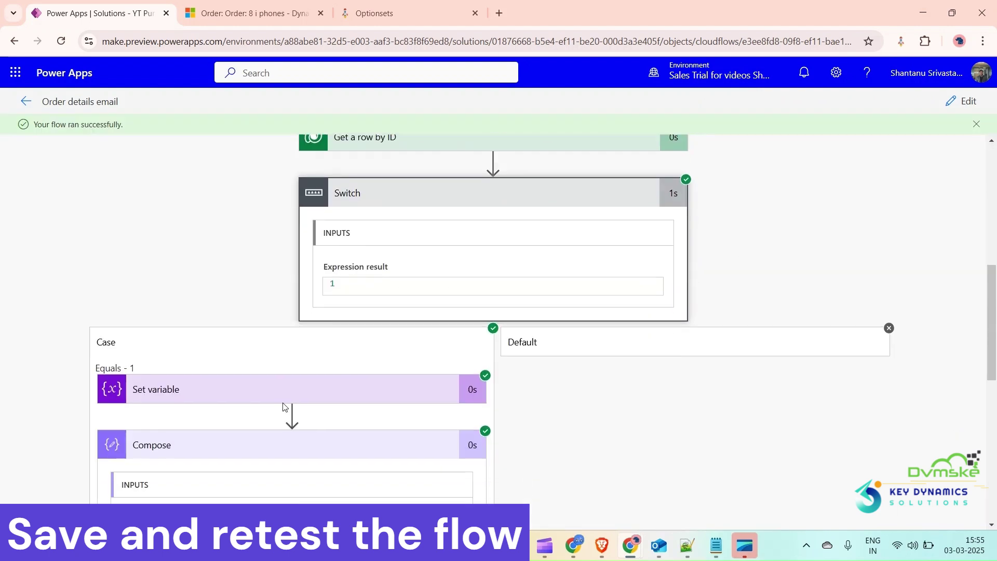
scroll(286, 403, down, 7)
scroll(304, 385, down, 5)
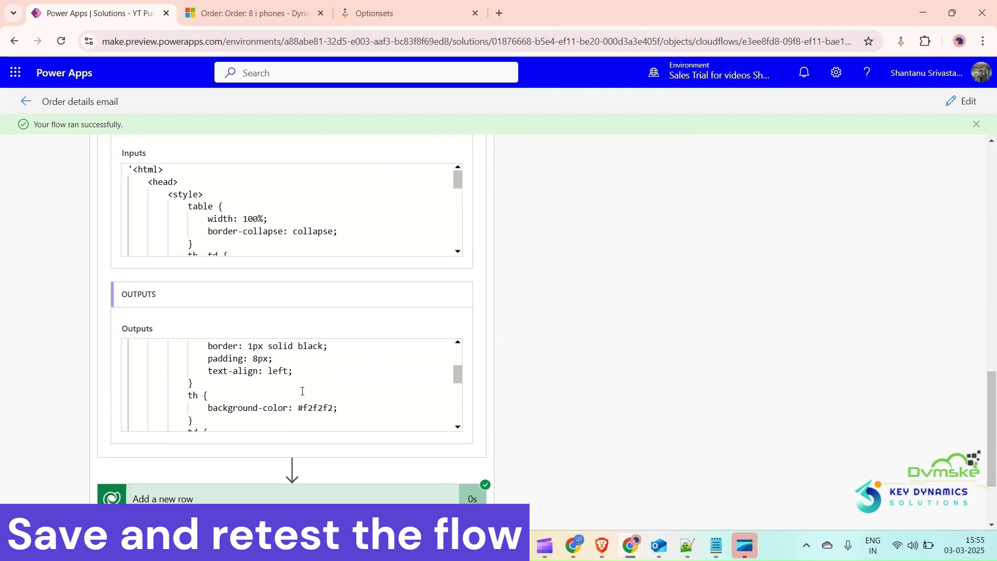
scroll(306, 384, down, 2)
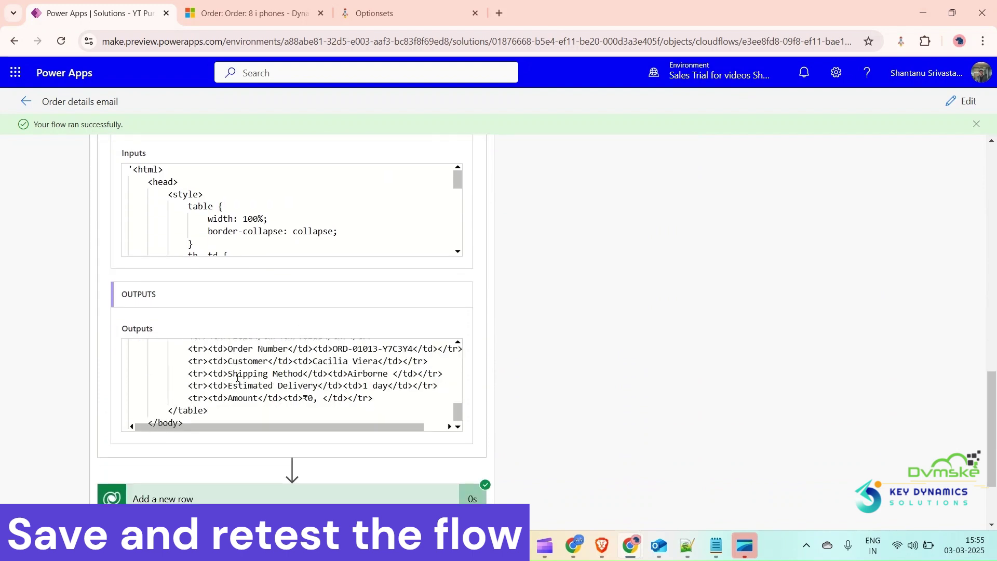
scroll(747, 270, up, 10)
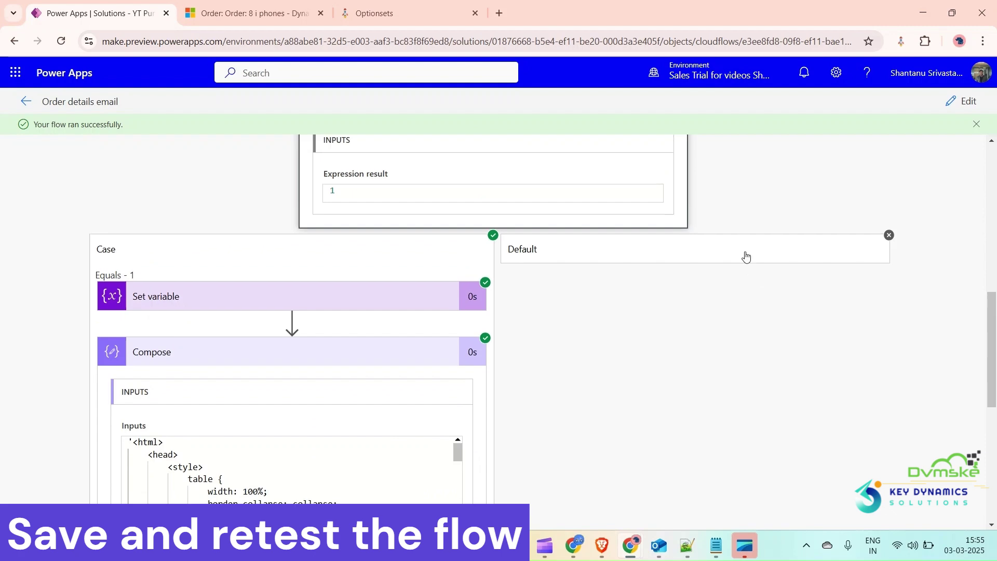
- Open the order's potential customer in Dynamics 365 and compare the shipping method in the two latest timeline emails
click(244, 12)
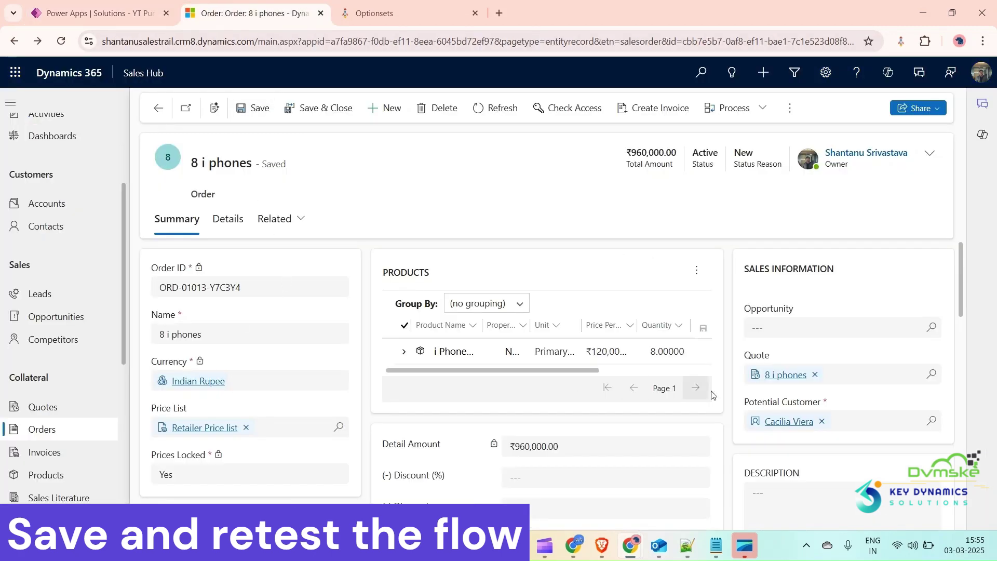
click(788, 422)
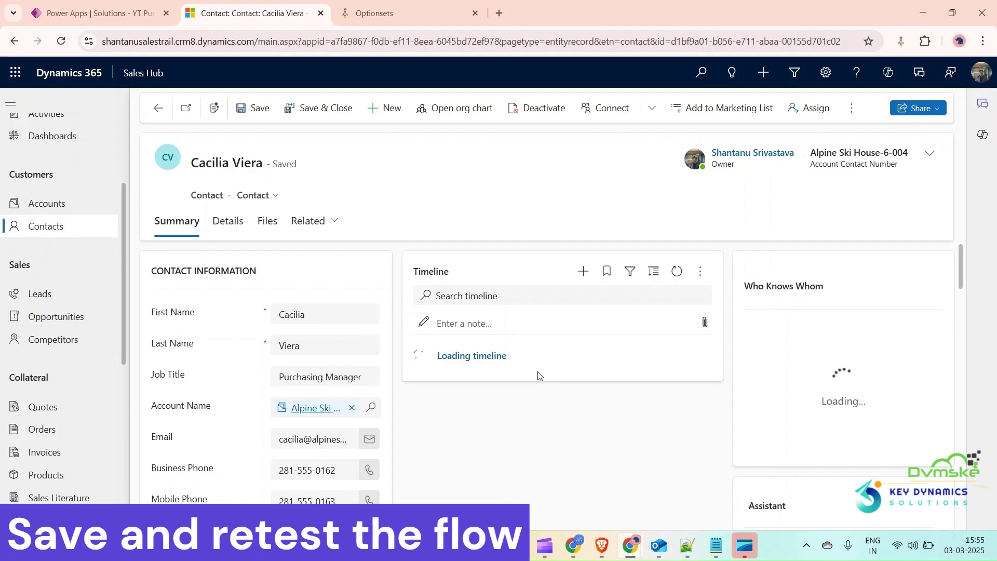
scroll(515, 385, down, 1)
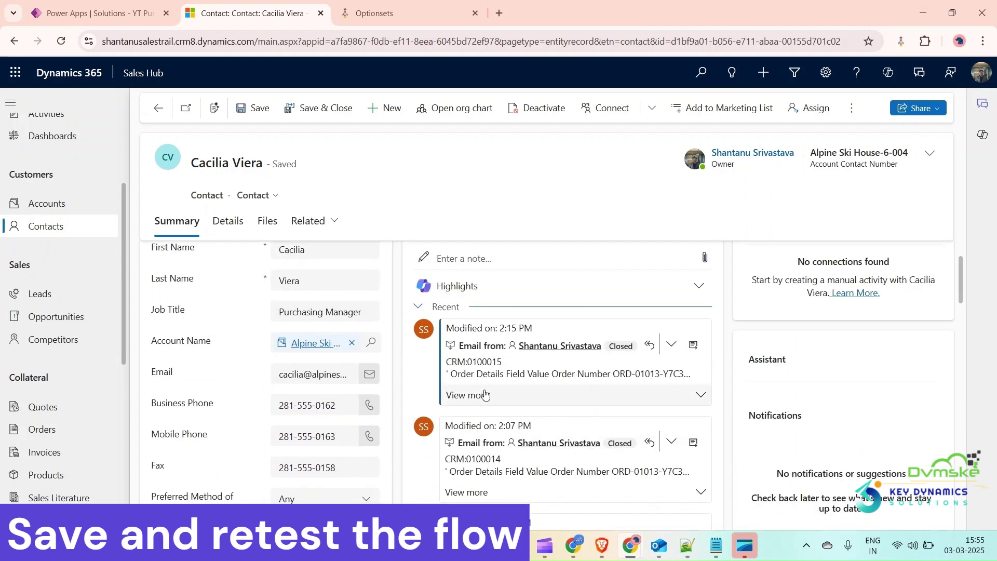
click(485, 395)
scroll(567, 363, down, 5)
scroll(568, 357, up, 4)
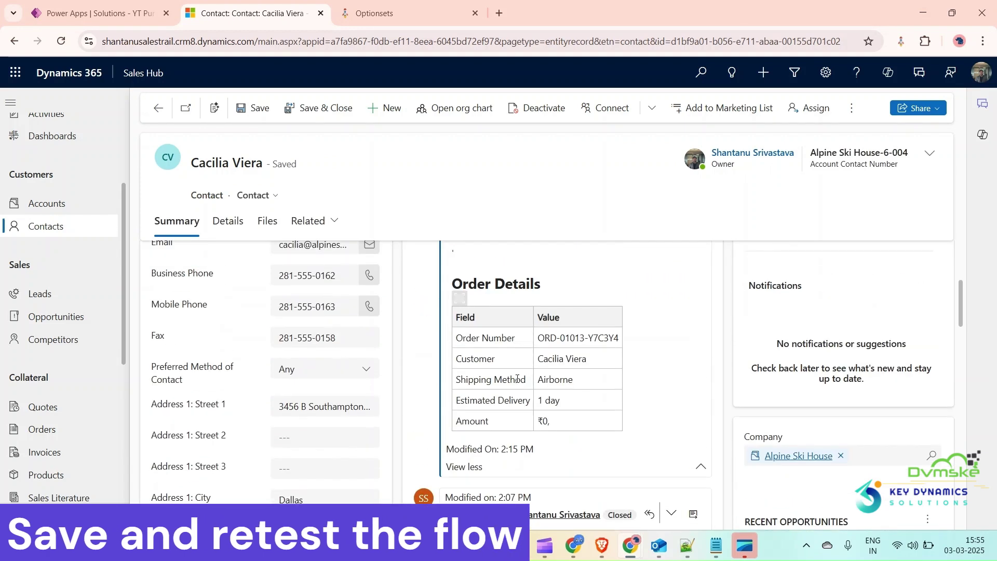
scroll(575, 378, down, 3)
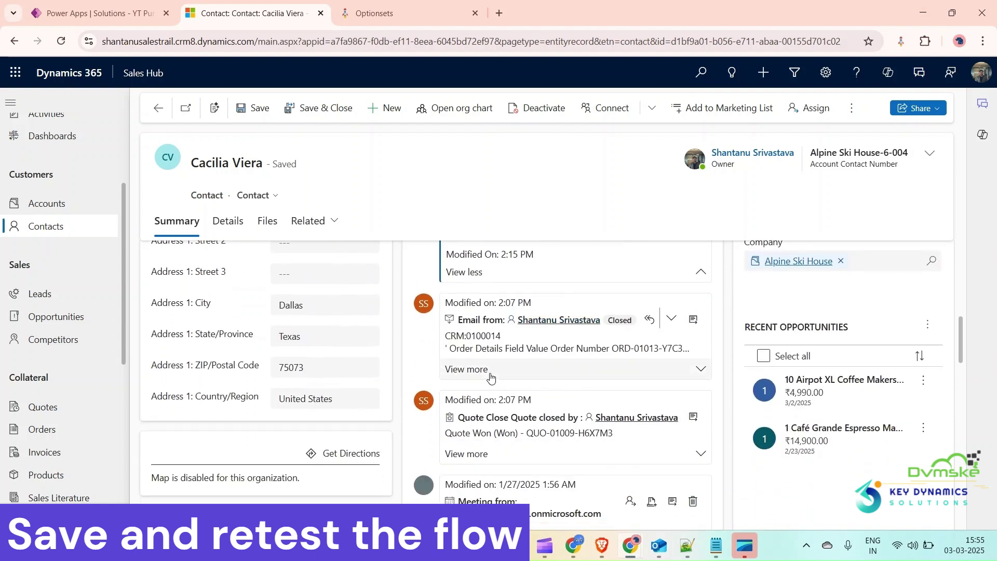
click(582, 385)
scroll(582, 377, down, 2)
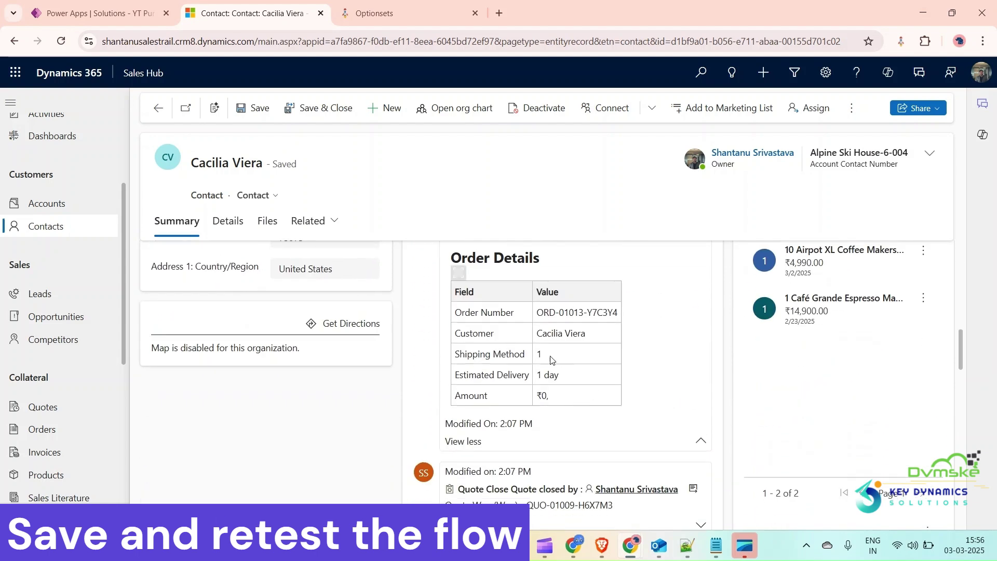
scroll(551, 360, up, 6)
scroll(540, 395, down, 1)
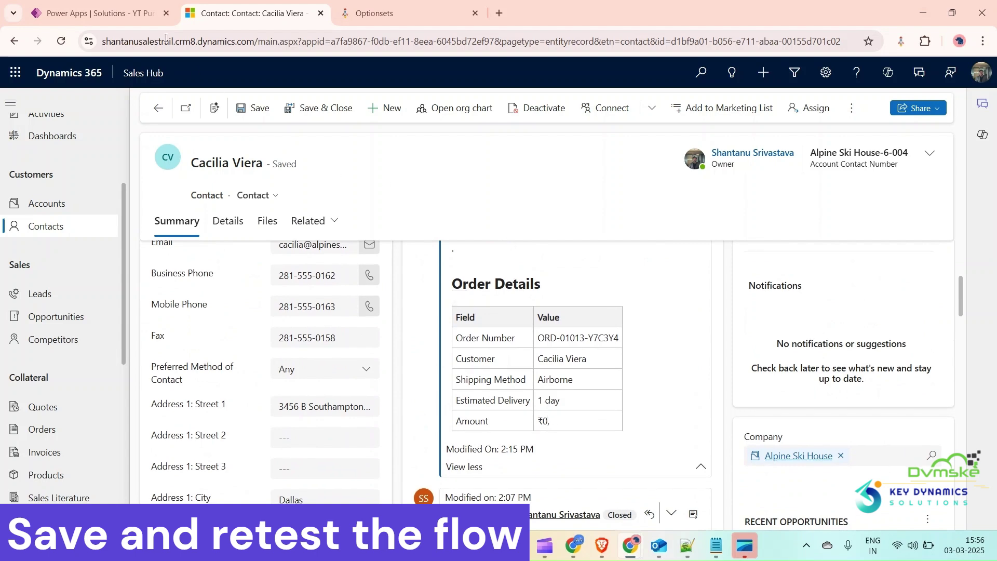
- Return to editing the flow and add a Microsoft Dataverse Get a row by ID action directly after Compose 2
click(116, 9)
click(949, 105)
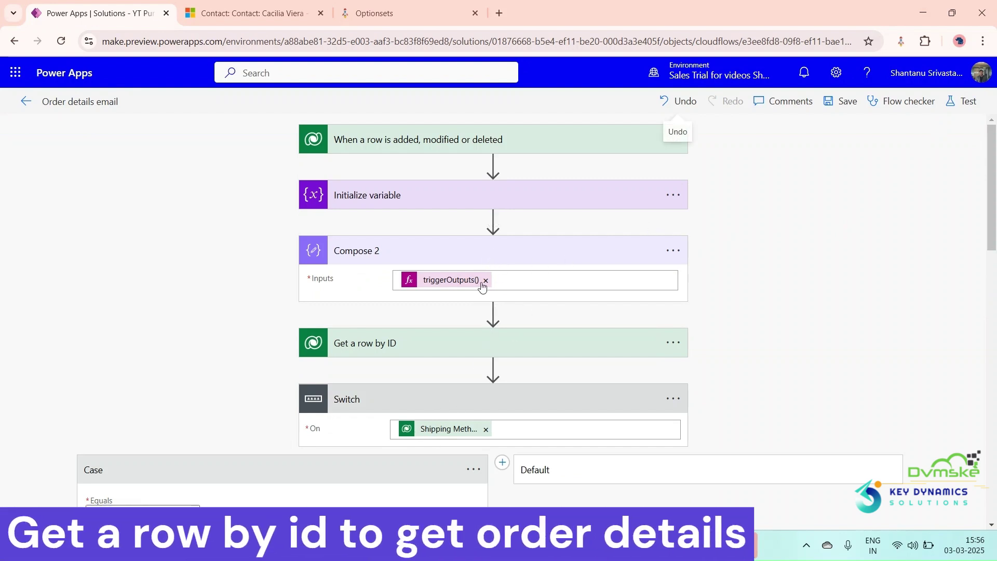
click(494, 314)
click(494, 329)
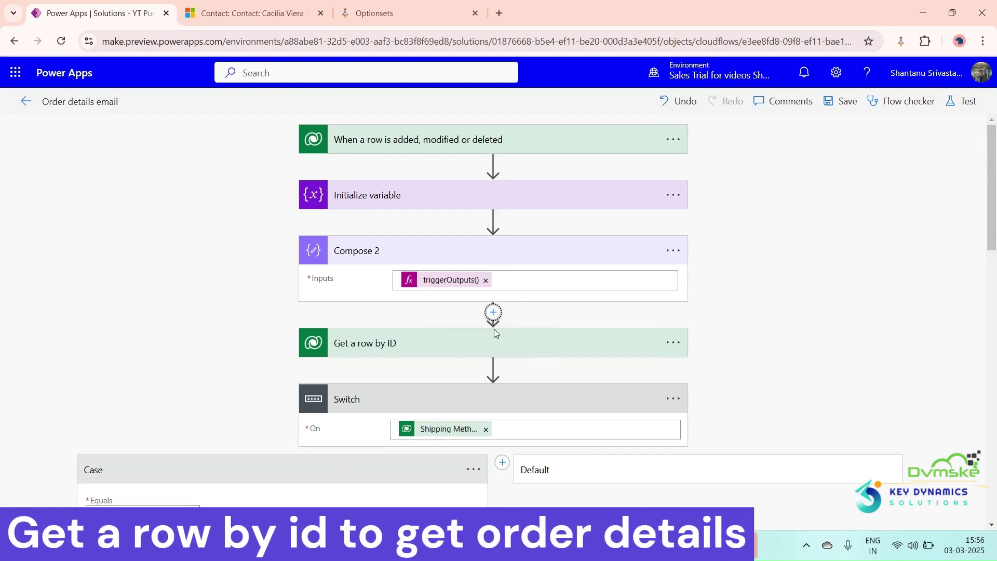
click(635, 417)
scroll(761, 319, down, 4)
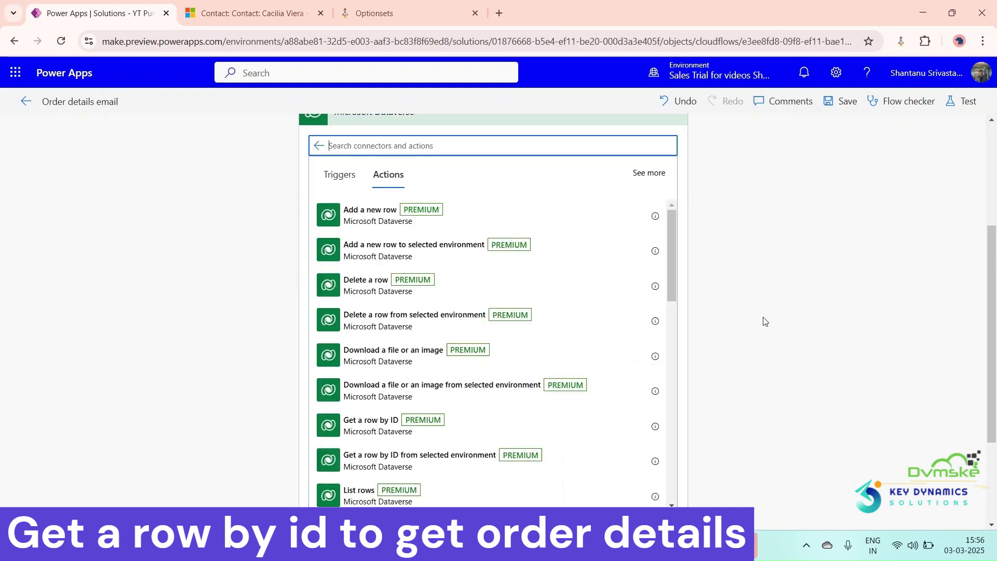
click(369, 425)
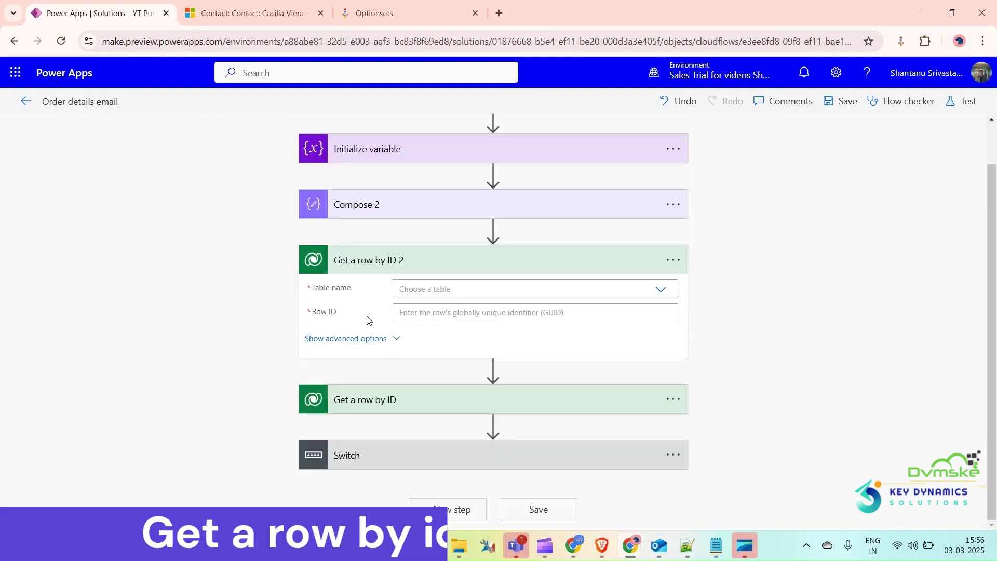
- Set the new Get a row by ID action's table to Orders and its row ID to the trigger's Order unique identifier
click(450, 292)
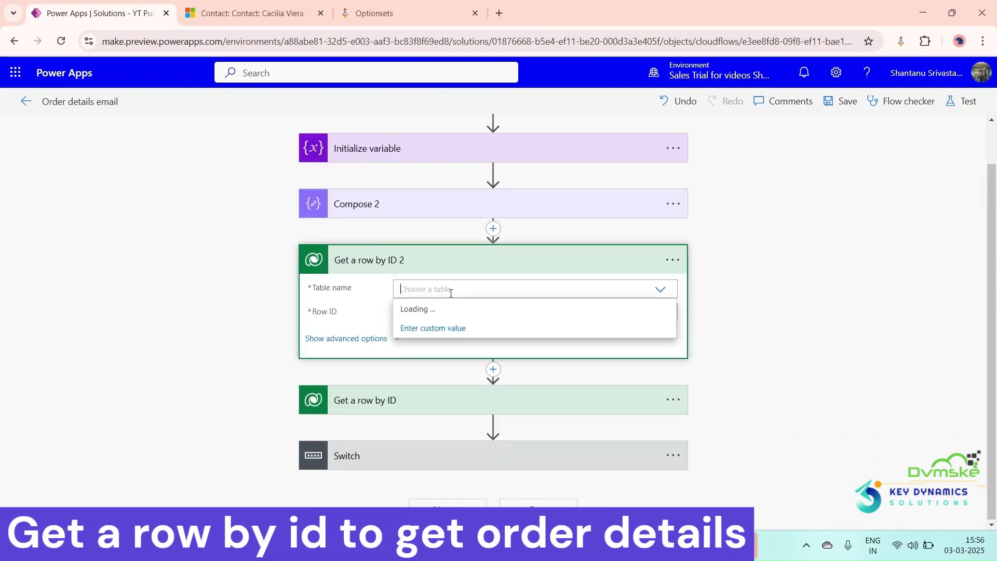
text(order)
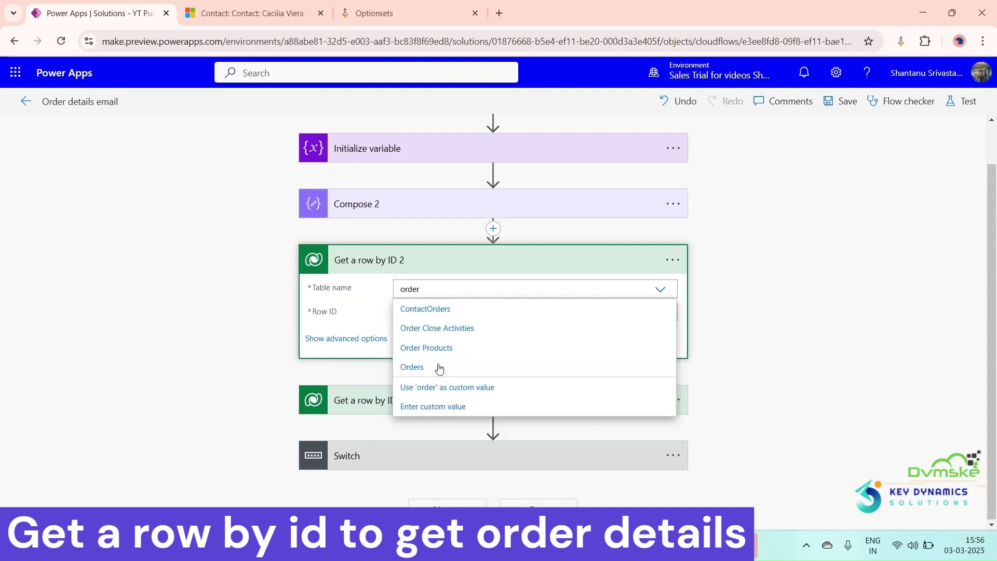
click(441, 367)
click(441, 309)
scroll(734, 316, down, 1)
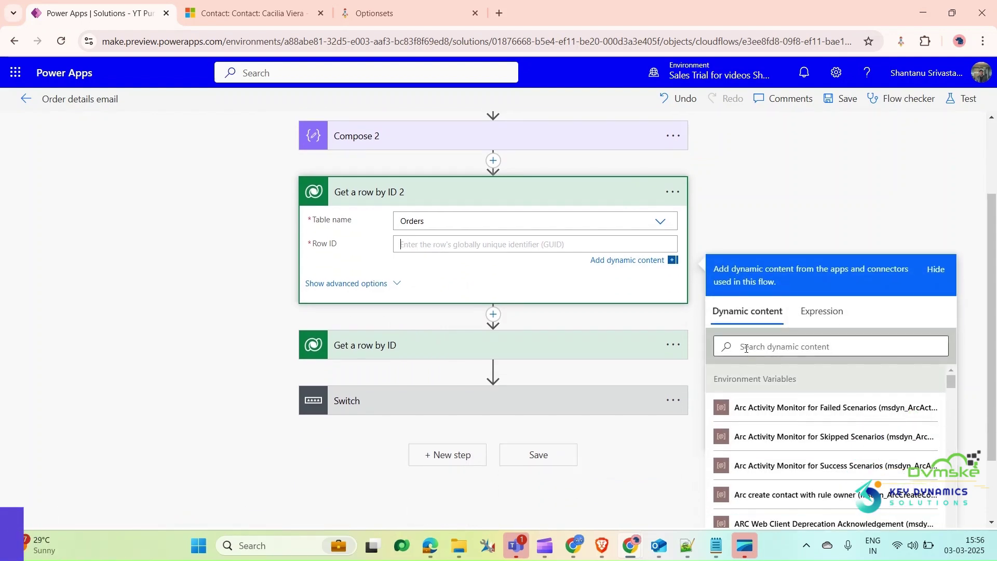
click(745, 346)
text(order)
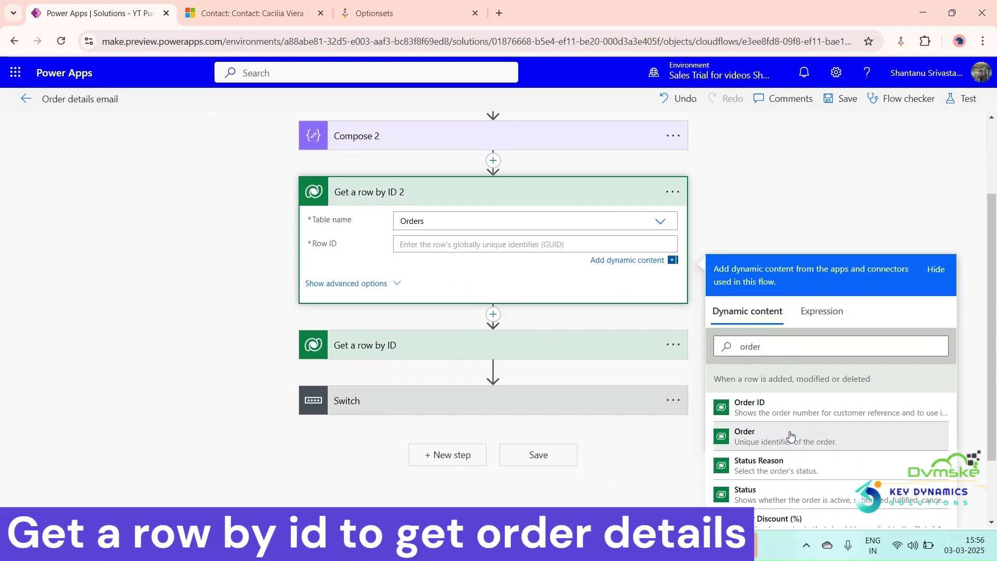
click(745, 437)
scroll(418, 330, down, 2)
click(419, 331)
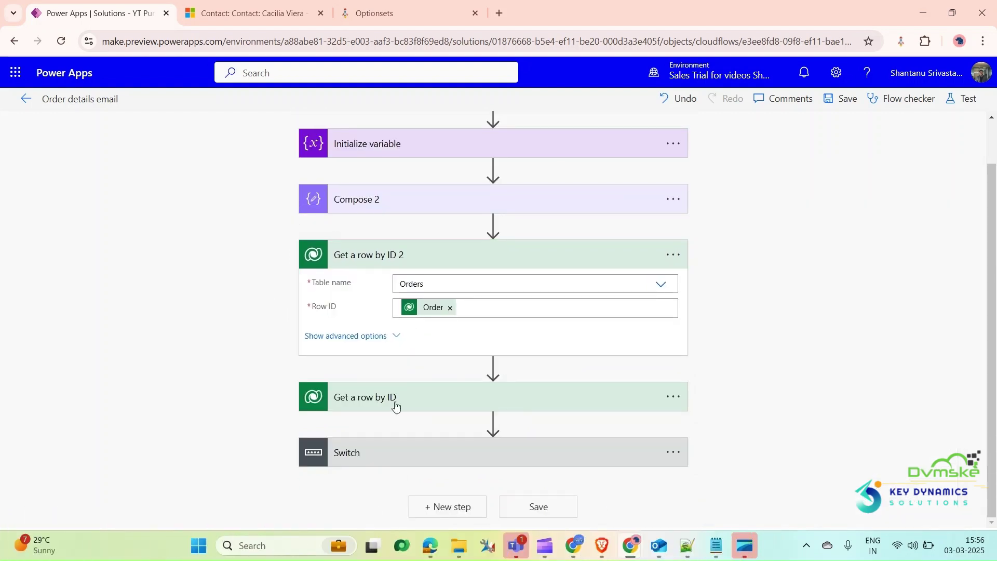
- In the Case's Compose HTML, replace the Amount row's Total Amount token with Total Amount from Get a row by ID 2
click(412, 452)
click(194, 450)
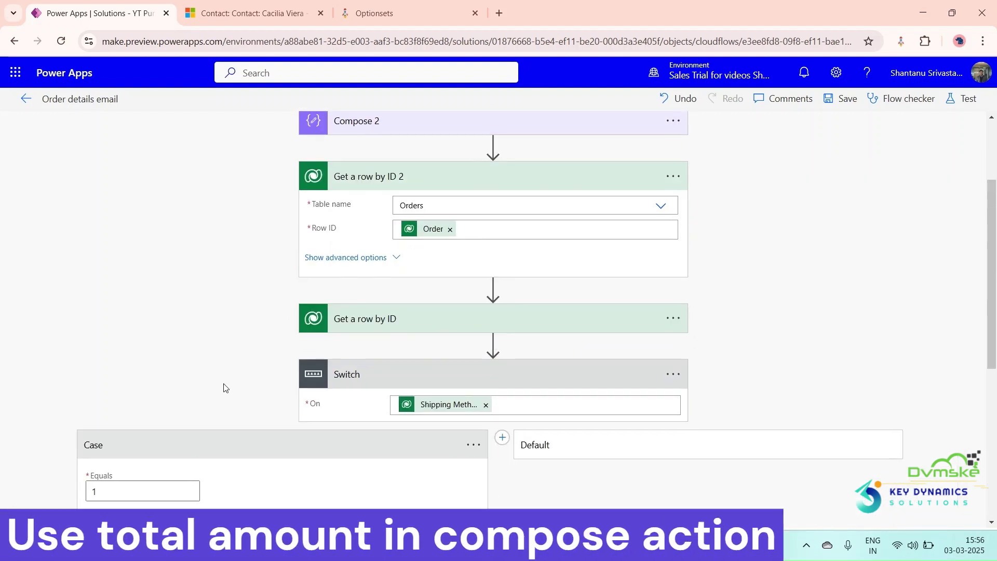
scroll(334, 391, down, 5)
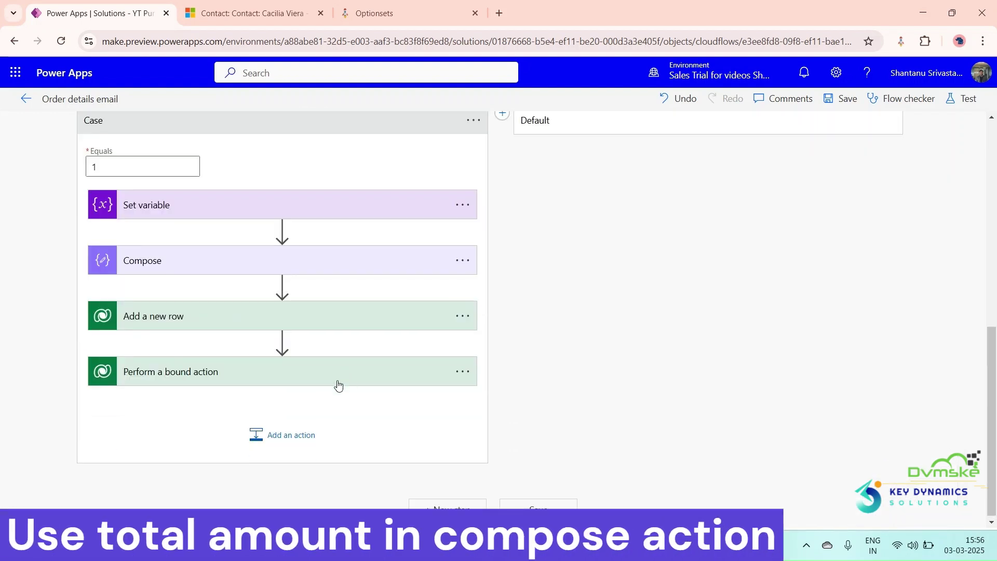
click(260, 261)
scroll(318, 292, down, 6)
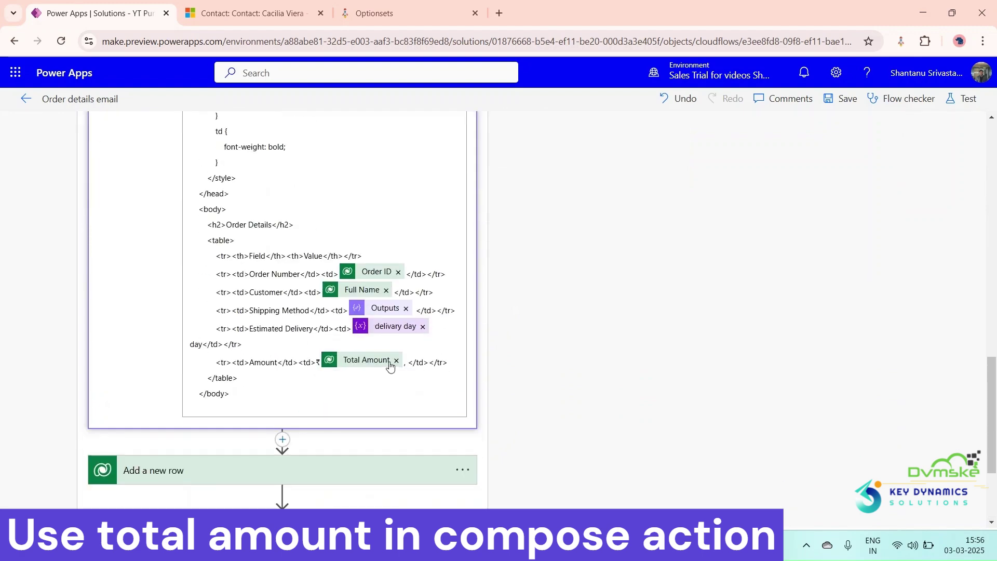
click(398, 361)
scroll(591, 338, down, 4)
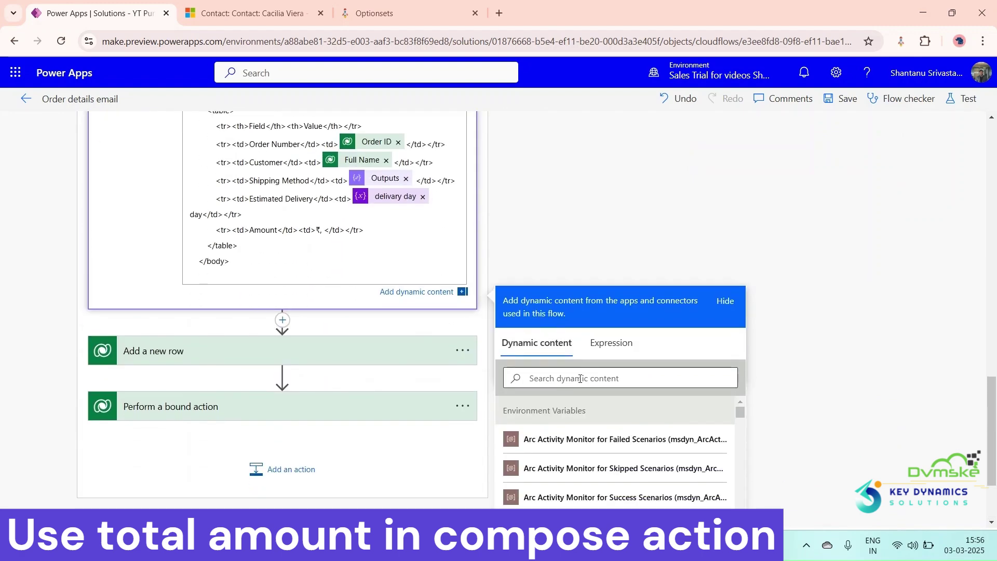
text(total)
click(601, 438)
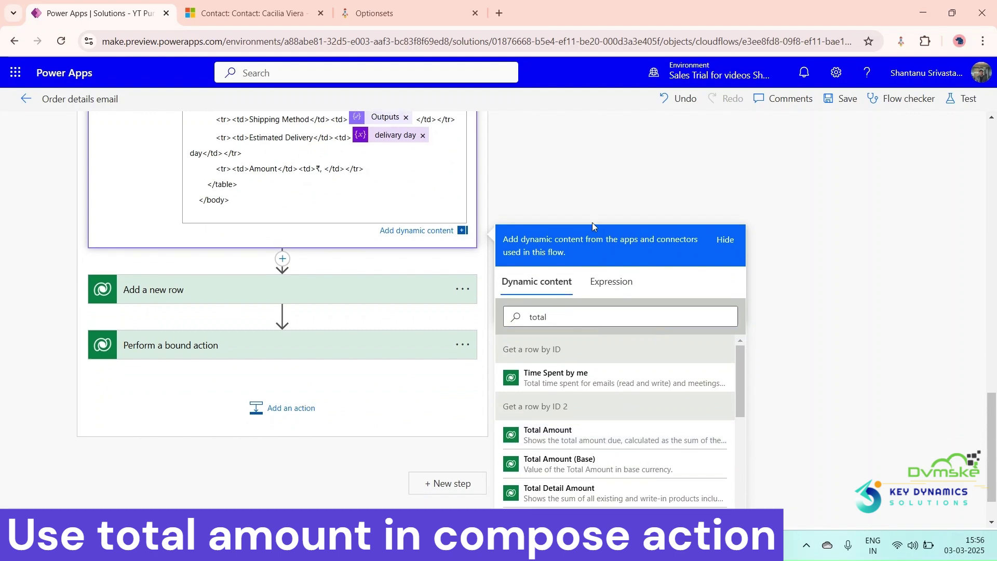
scroll(572, 395, down, 1)
scroll(389, 264, up, 3)
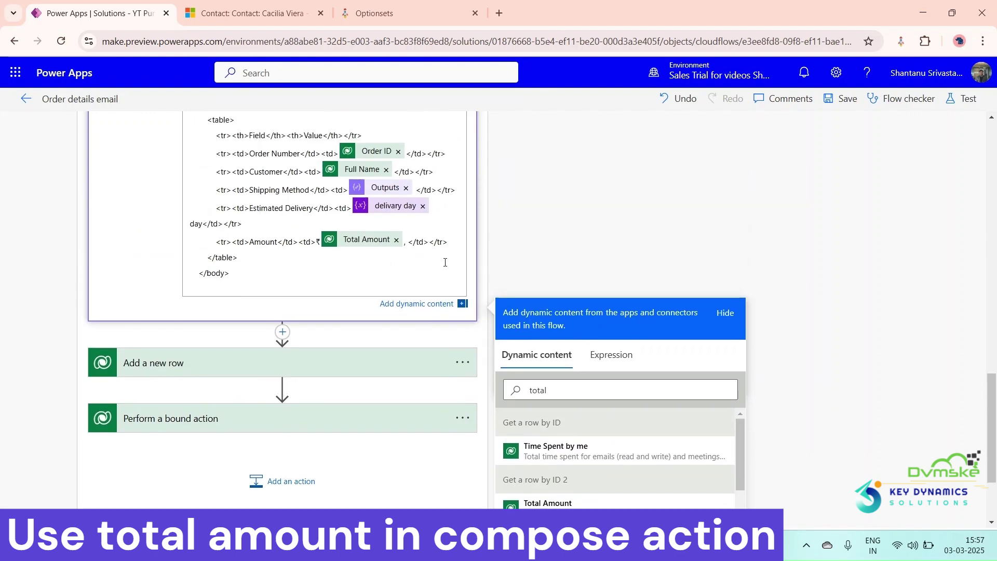
- Save the updated flow and rerun it automatically using the latest Test Succeeded run as the trigger
key(ctrl+s)
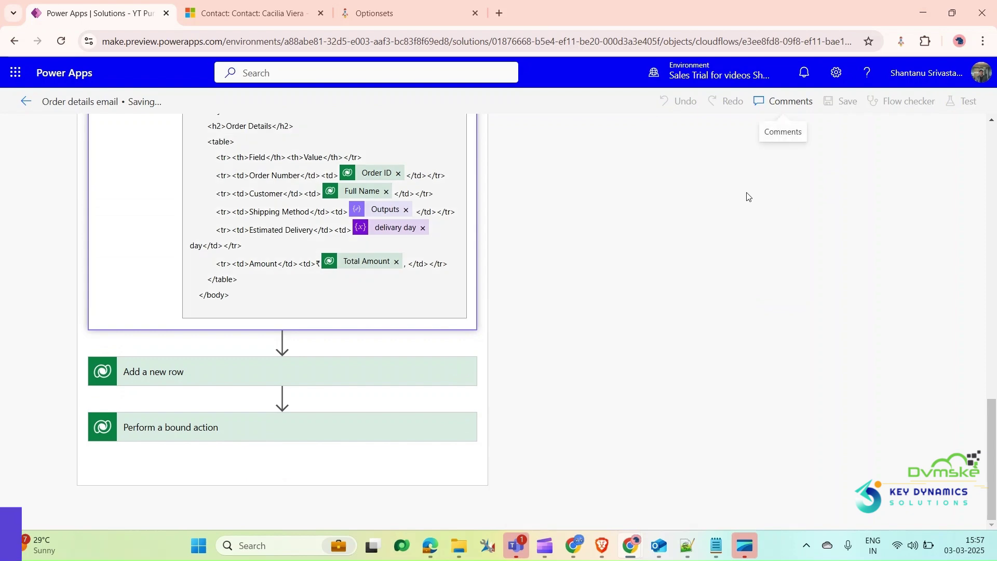
click(966, 101)
click(760, 216)
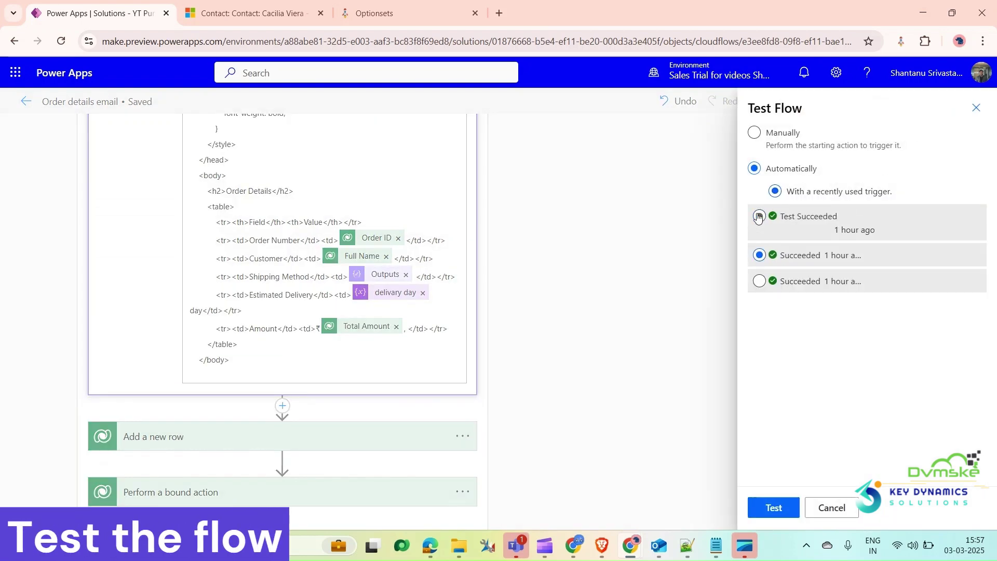
click(771, 506)
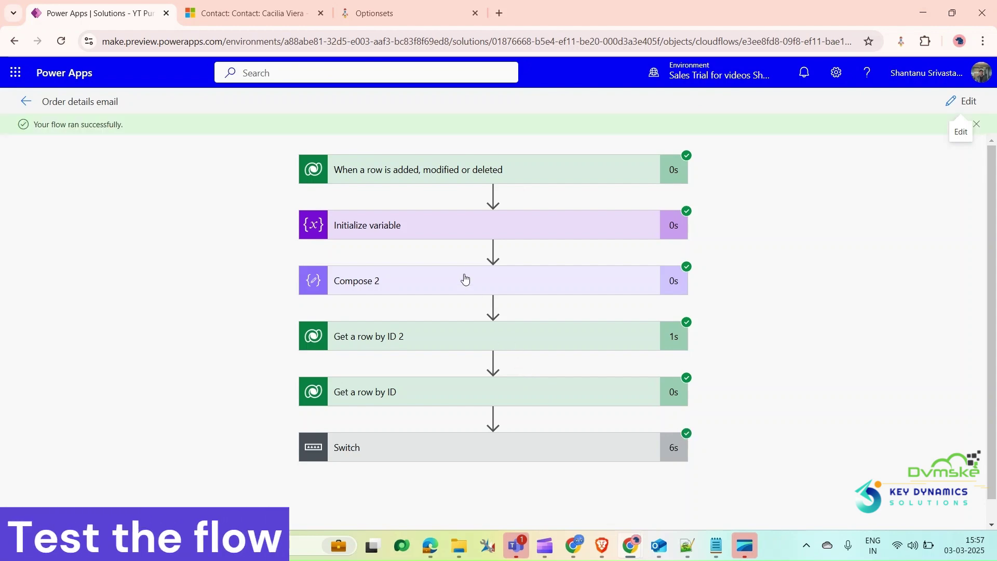
- Switch to the Dynamics 365 contact record, refresh its timeline and review the order details table in the newest email
click(255, 13)
scroll(533, 322, up, 5)
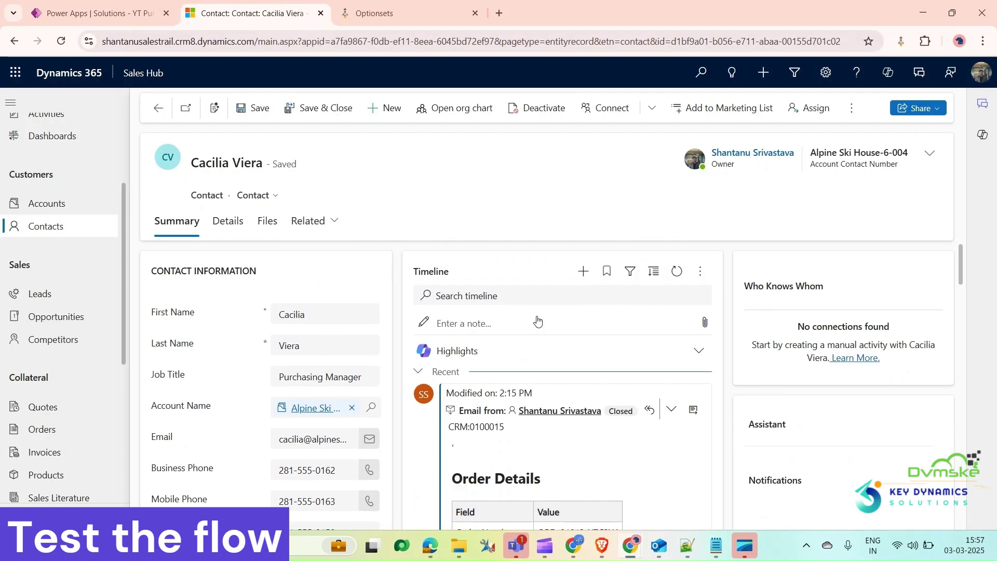
click(677, 271)
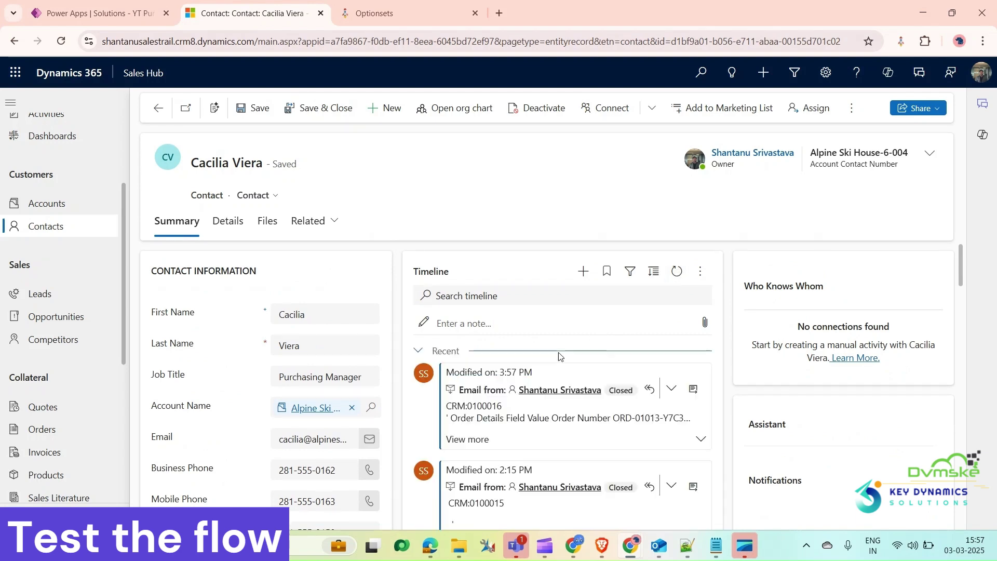
scroll(546, 413, down, 1)
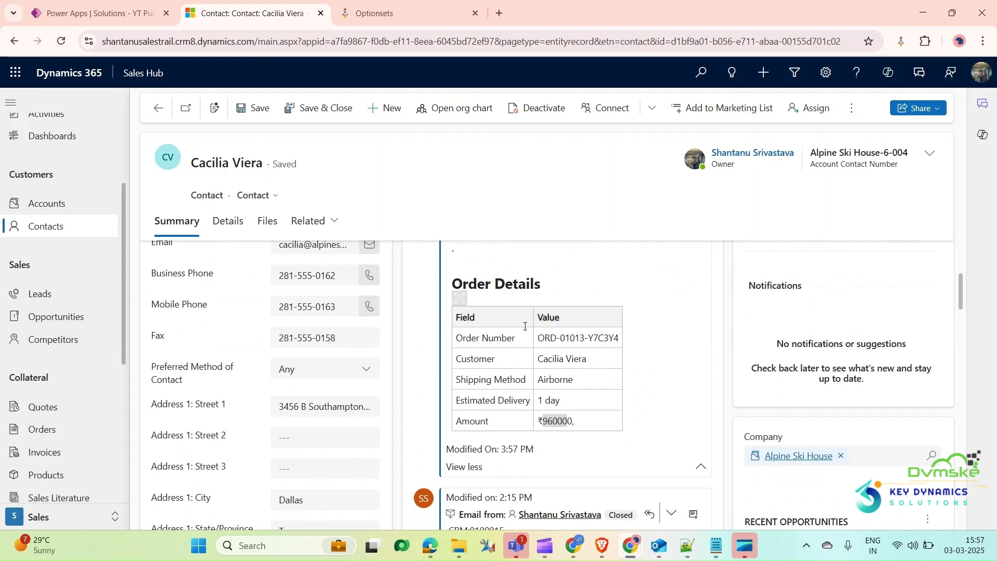
- Return to the flow in Power Apps, reopen it for editing and add a second Switch case with Equals set to 2
click(96, 13)
scroll(364, 244, down, 1)
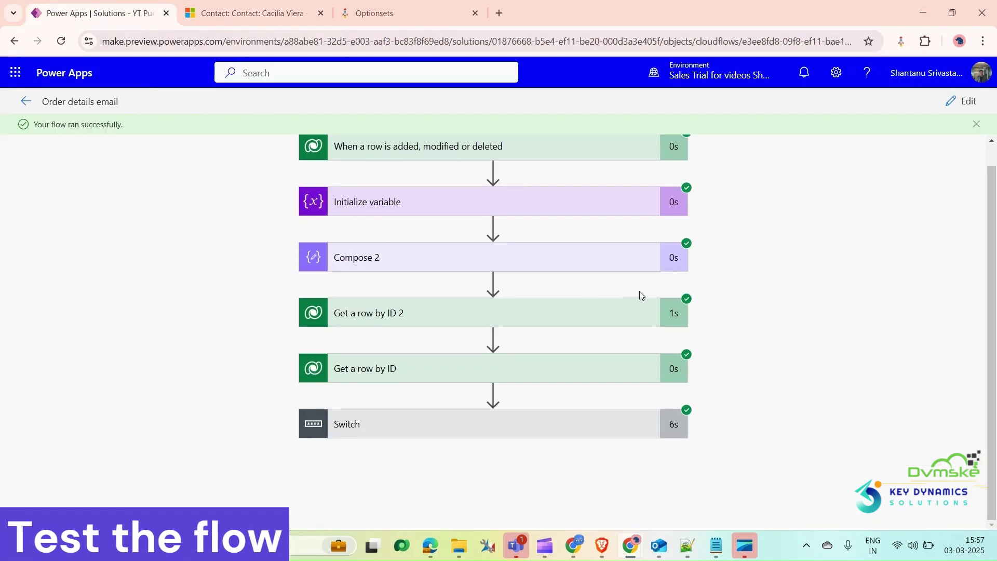
click(493, 429)
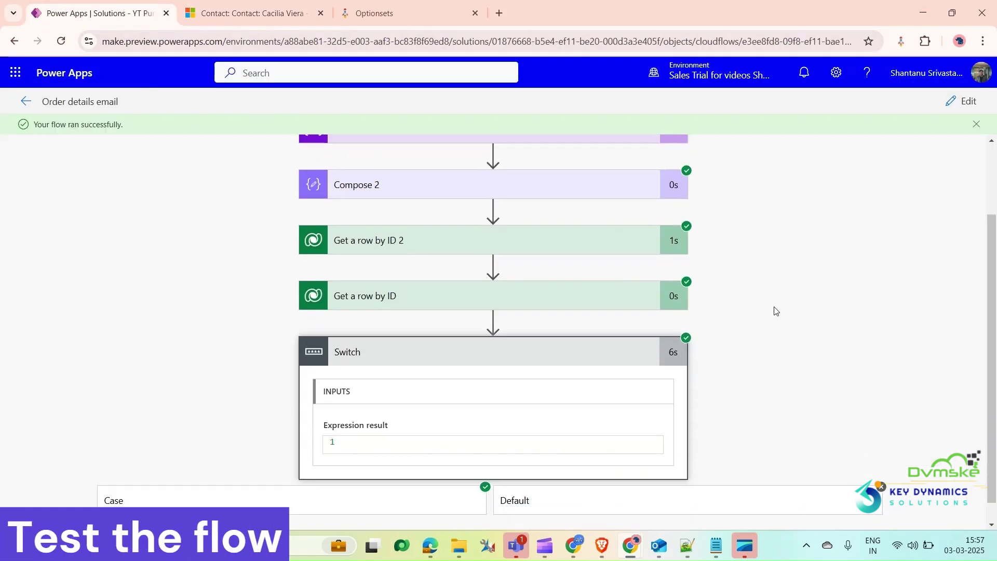
scroll(775, 312, down, 1)
click(962, 101)
scroll(678, 307, down, 5)
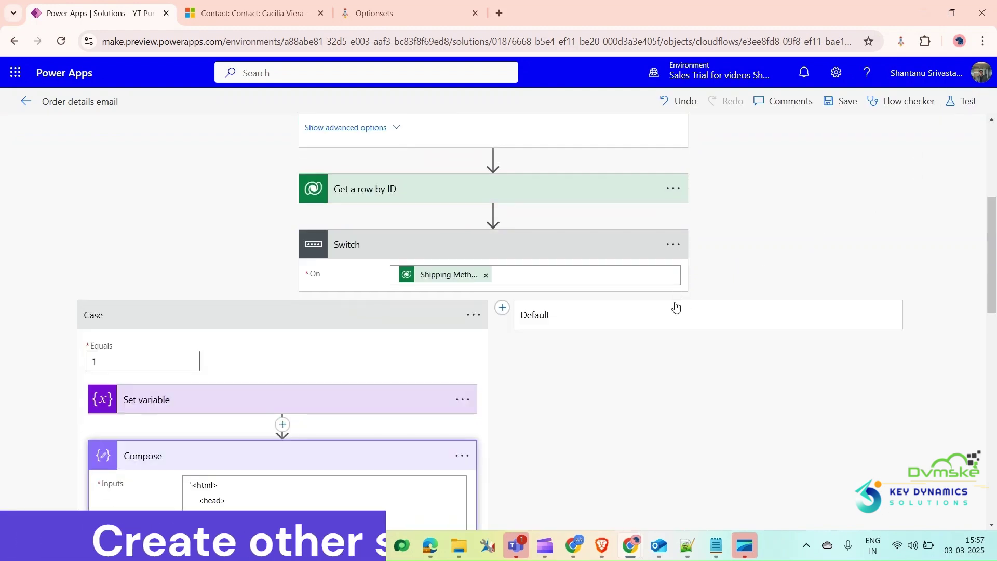
click(503, 308)
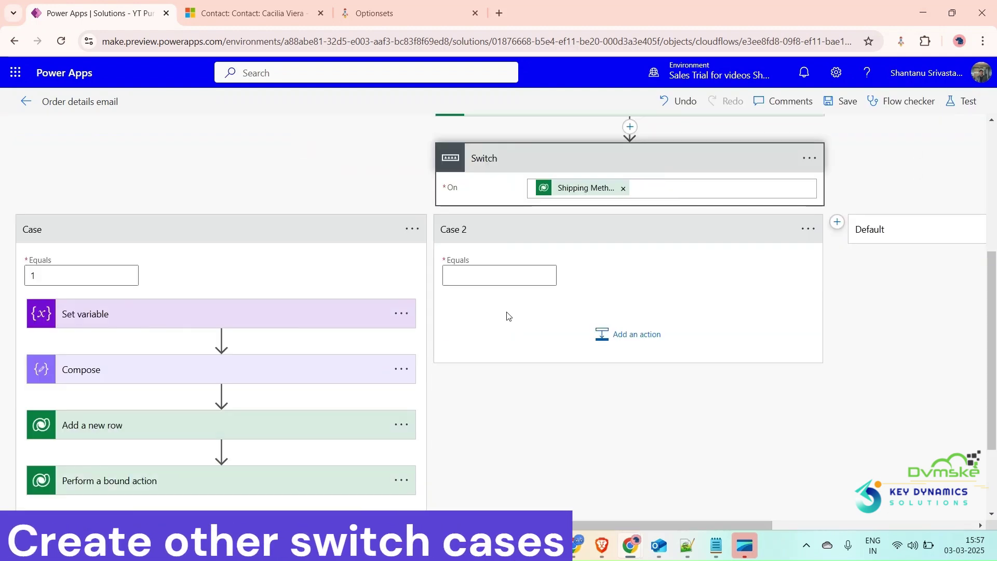
click(511, 285)
text(2)
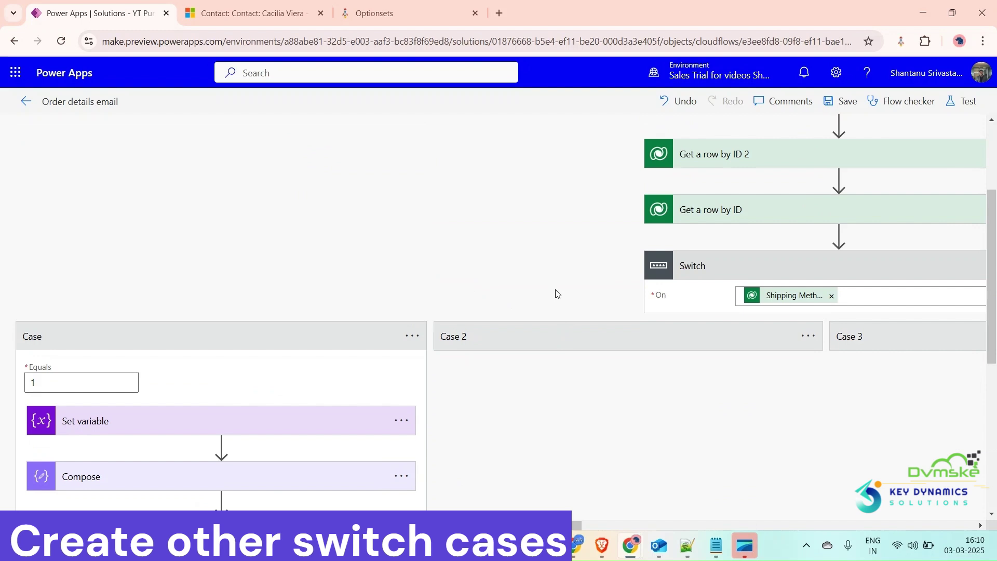
- Review the actions in Case 2, Case 3 and the Default branch, including the Default branch's Set variable action
scroll(556, 294, down, 4)
scroll(730, 322, right, 5)
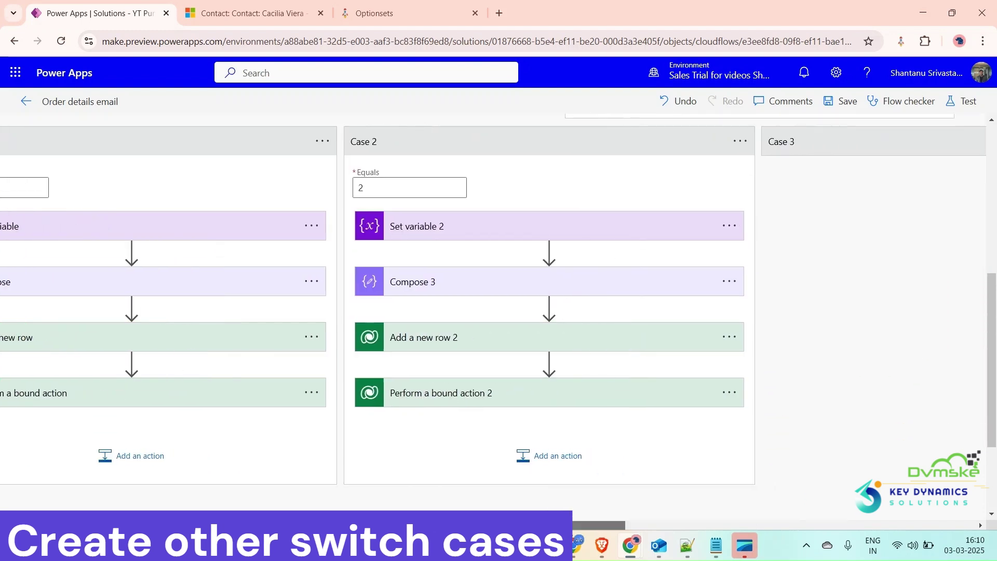
scroll(730, 291, up, 3)
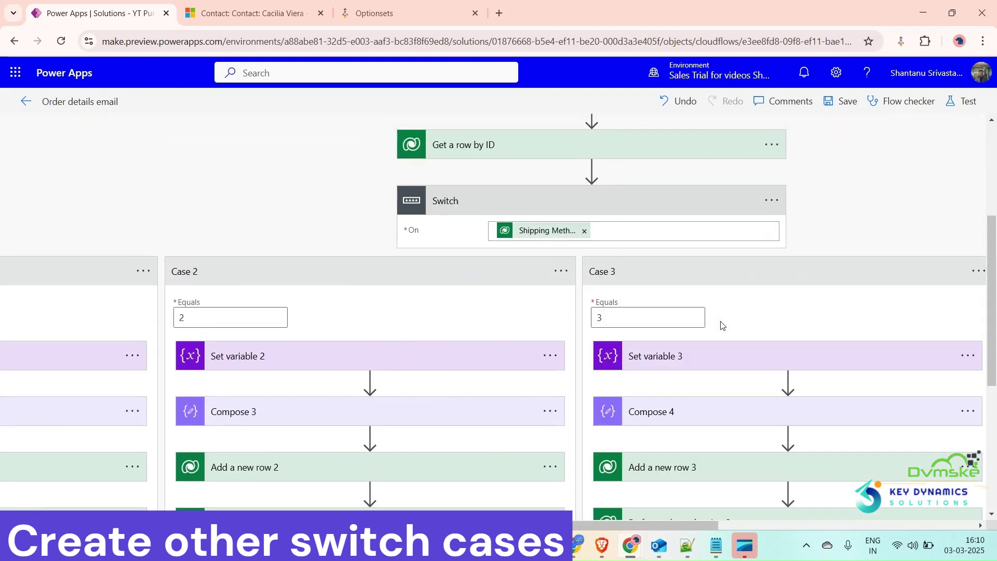
scroll(719, 325, down, 4)
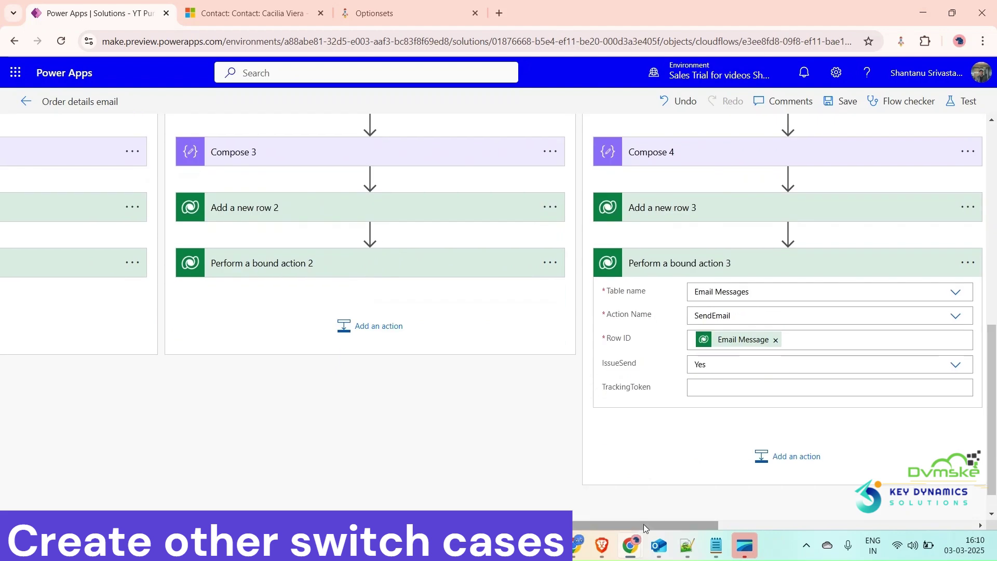
drag(644, 525, 842, 525)
scroll(872, 346, up, 4)
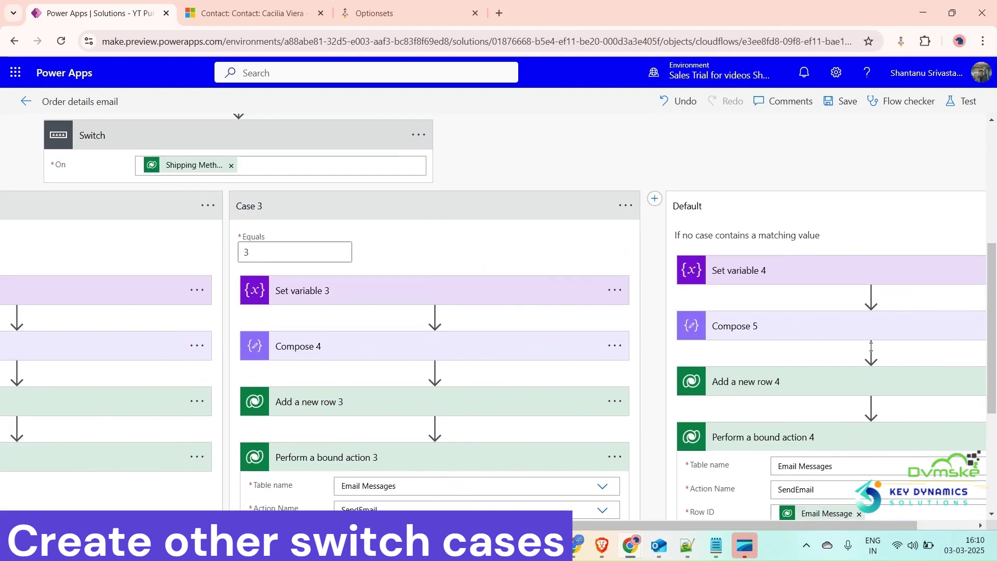
scroll(865, 312, down, 4)
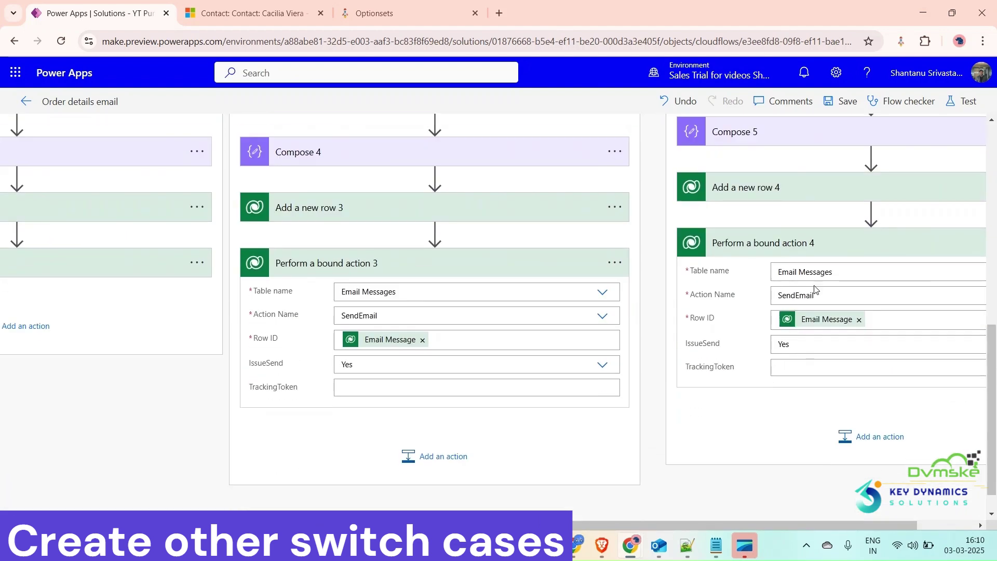
scroll(814, 290, up, 2)
click(805, 145)
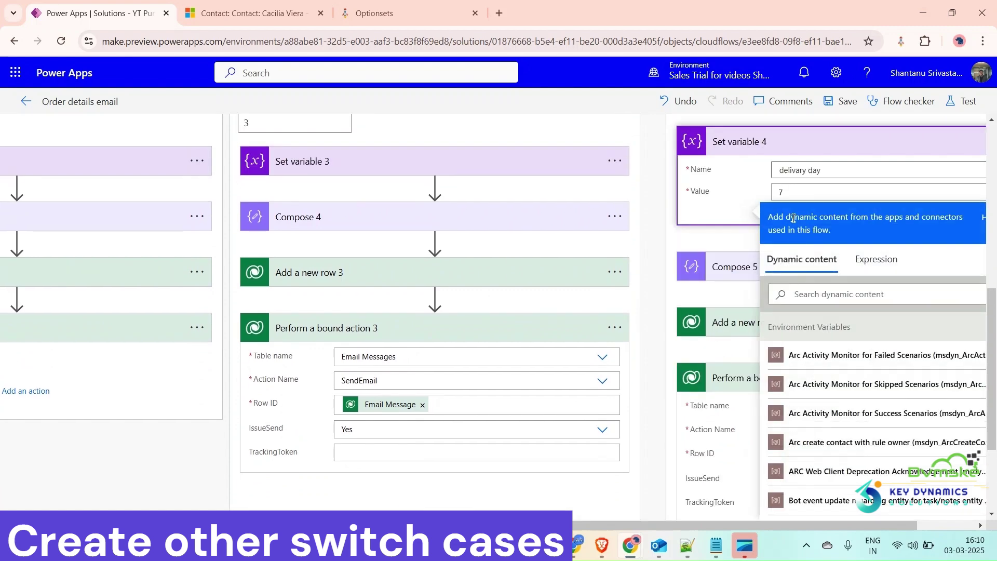
- Save the flow with its additional switch cases and start a manual test
click(848, 101)
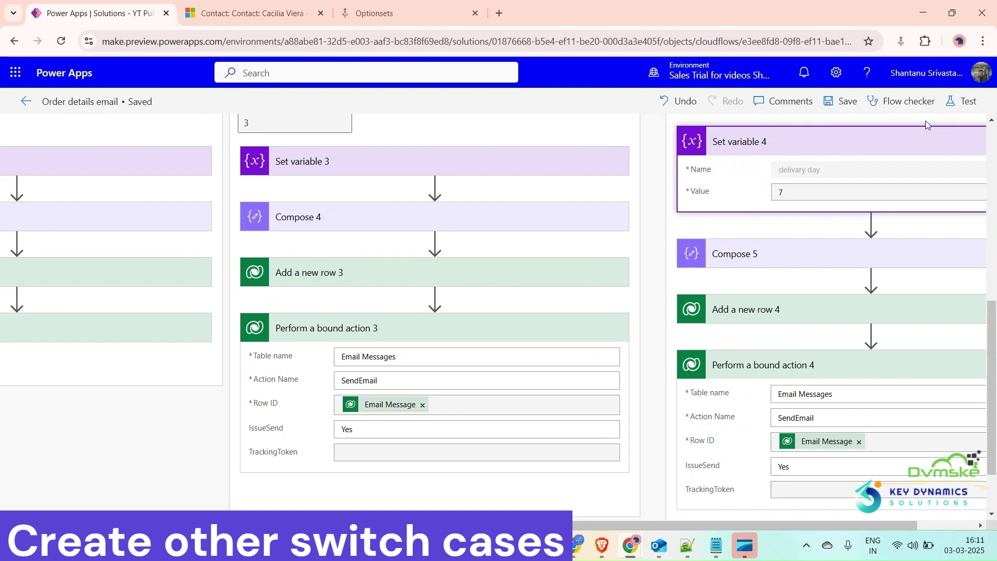
click(963, 101)
click(754, 132)
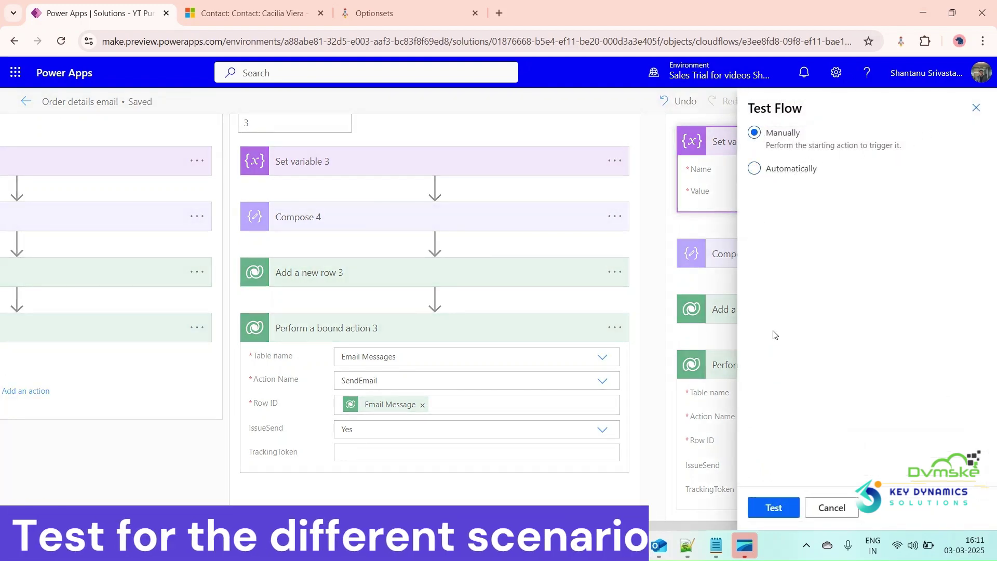
click(774, 508)
- Switch to Dynamics 365 and start a new quote named 15 i phones with the Retailer Price list
click(238, 16)
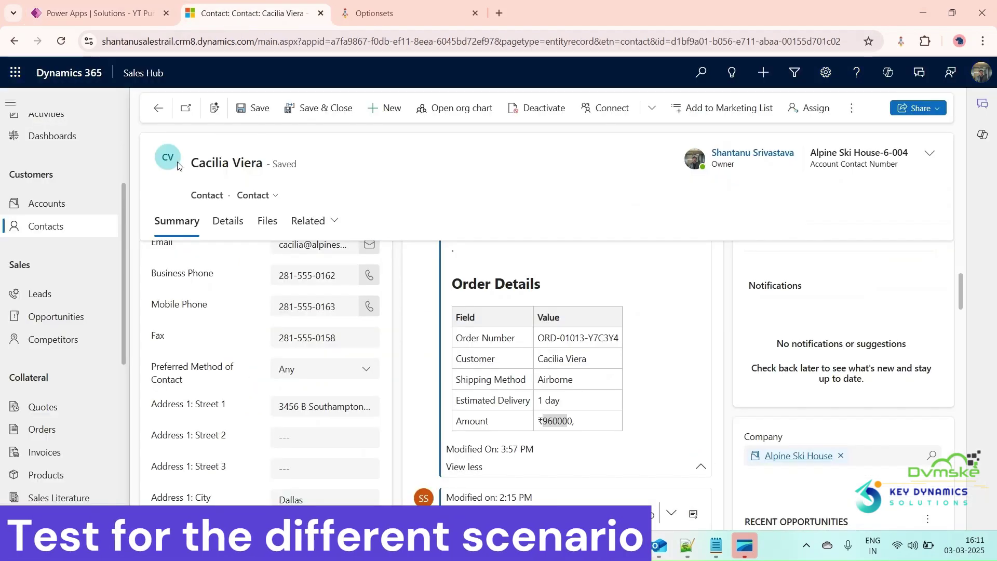
click(82, 414)
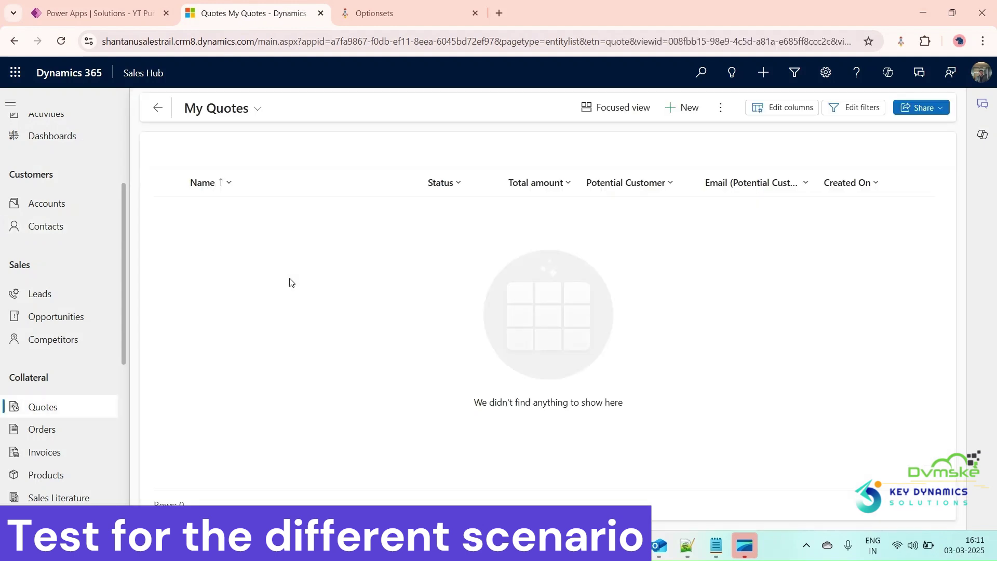
click(678, 117)
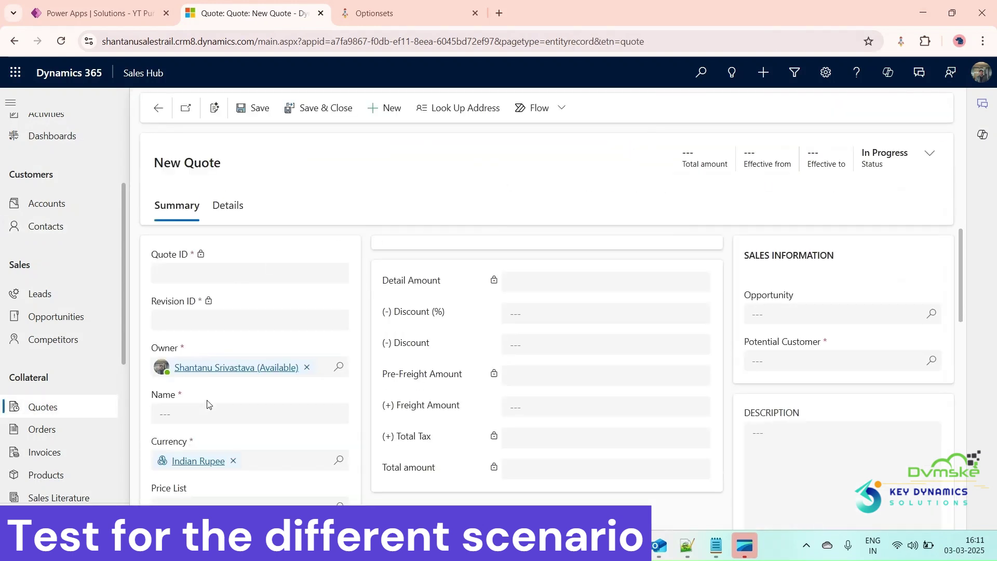
click(196, 415)
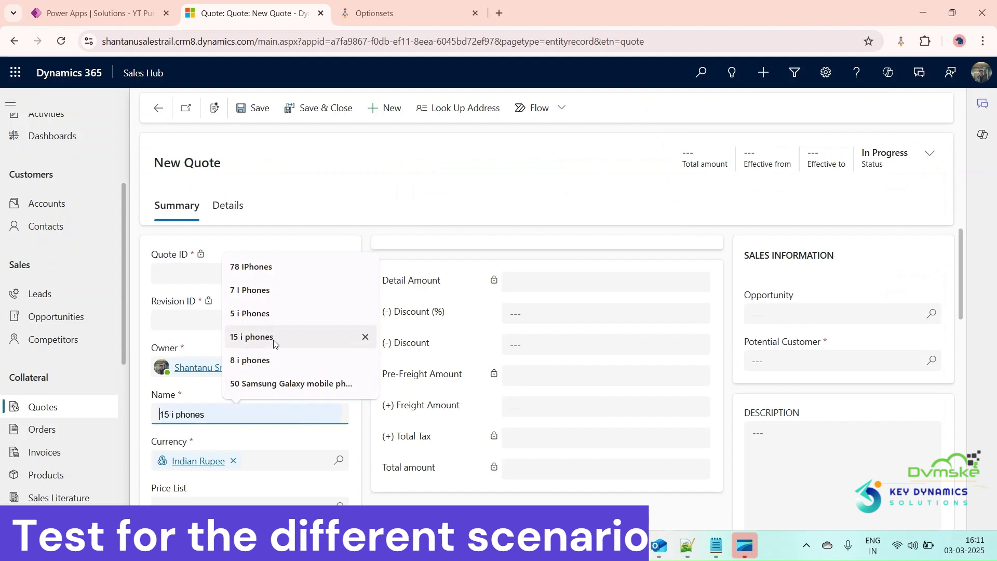
click(252, 337)
scroll(286, 404, down, 1)
click(338, 445)
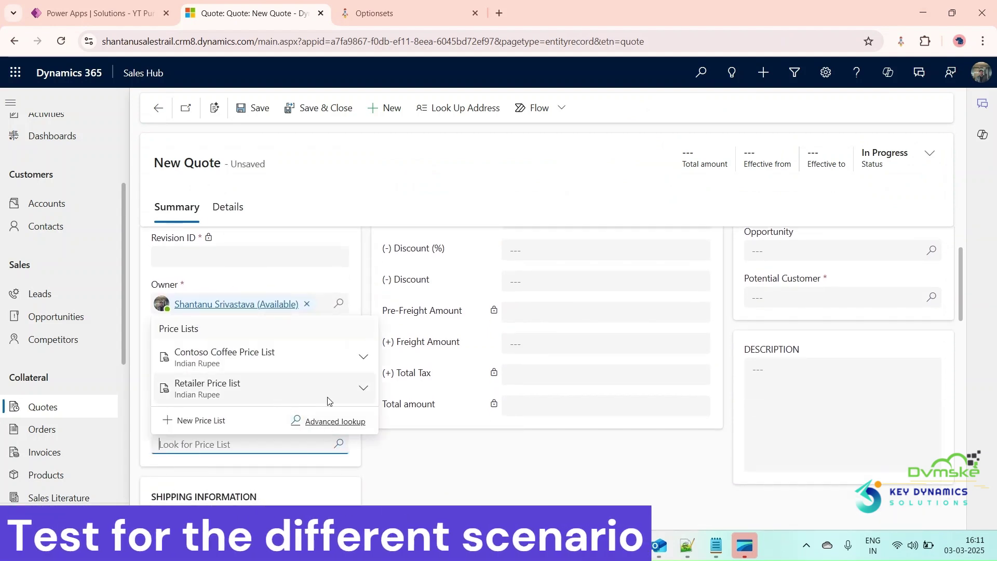
click(308, 387)
- Set the new quote's shipping method to FedEx
scroll(309, 407, down, 3)
click(311, 368)
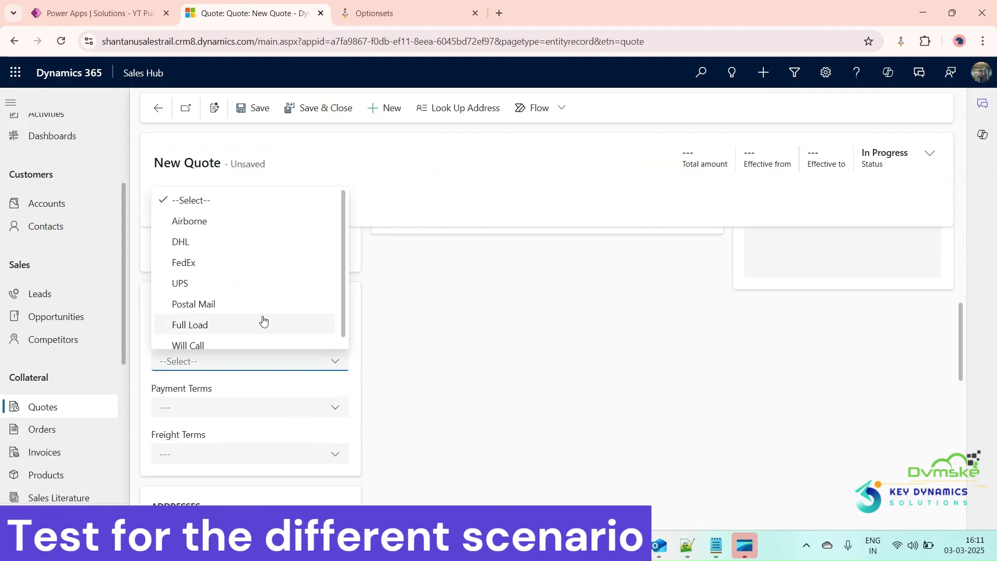
click(233, 272)
scroll(506, 325, up, 3)
scroll(284, 404, down, 2)
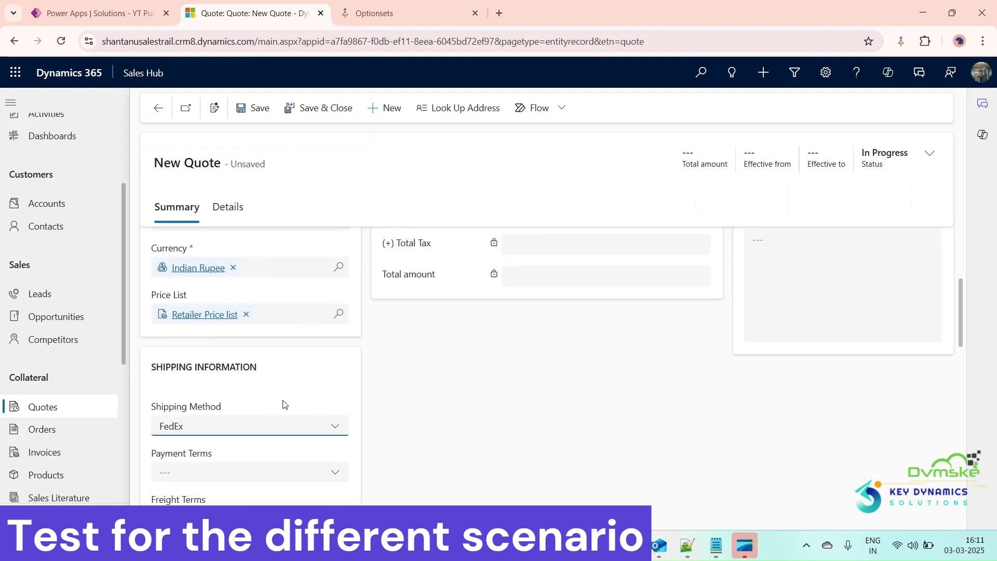
- Choose the contact at treyresearch.net as the quote's potential customer and save the quote
scroll(792, 349, up, 3)
click(930, 362)
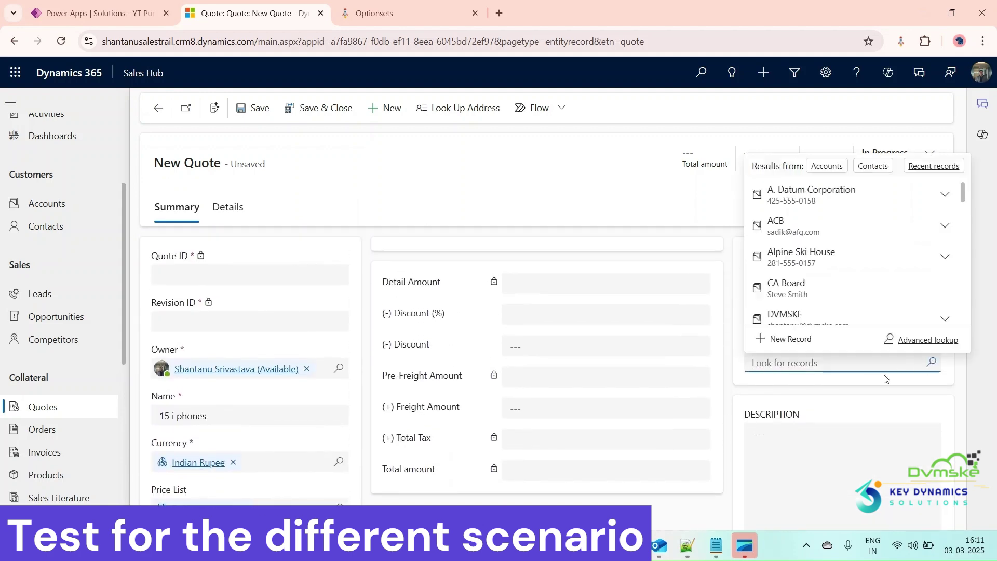
scroll(855, 265, down, 8)
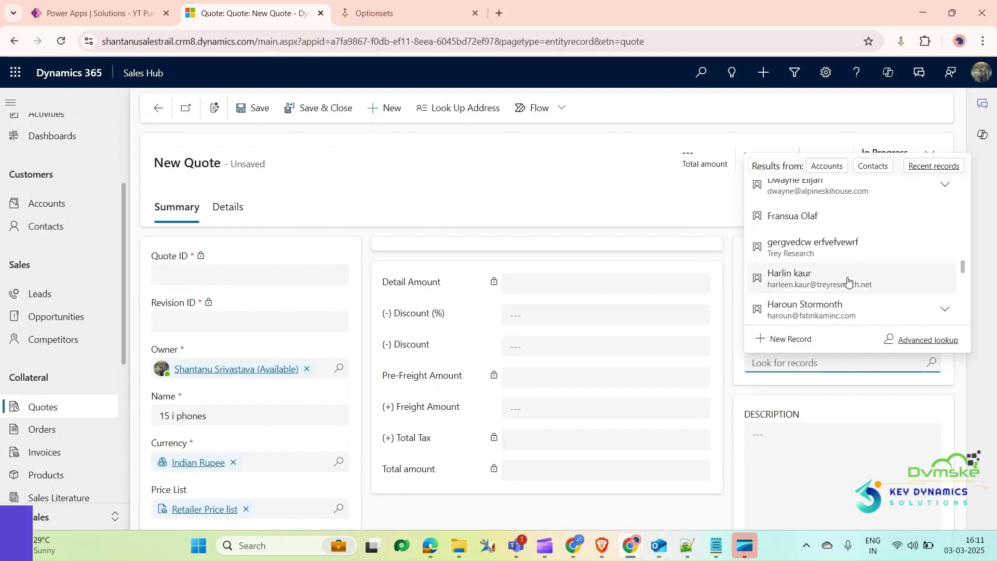
click(850, 279)
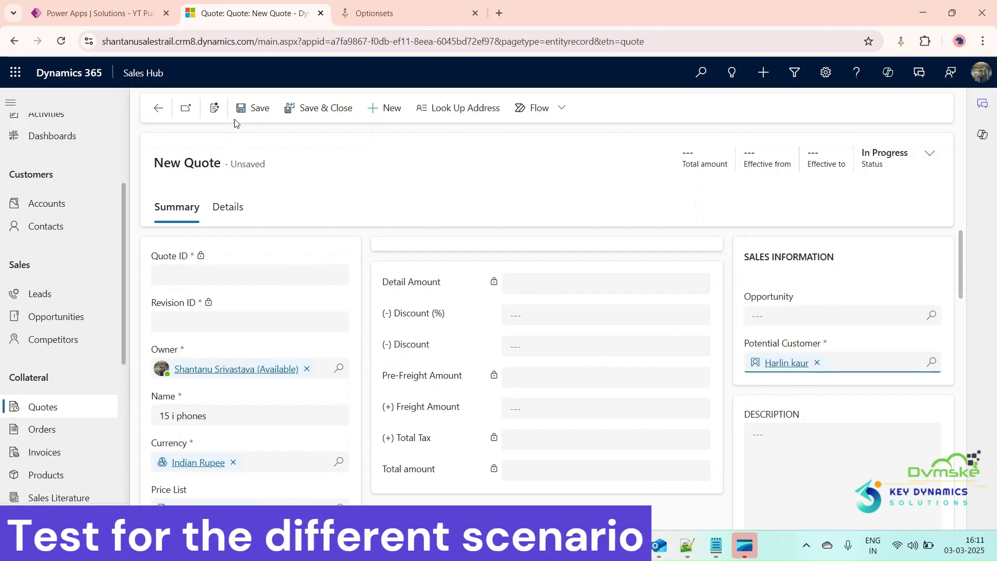
click(253, 108)
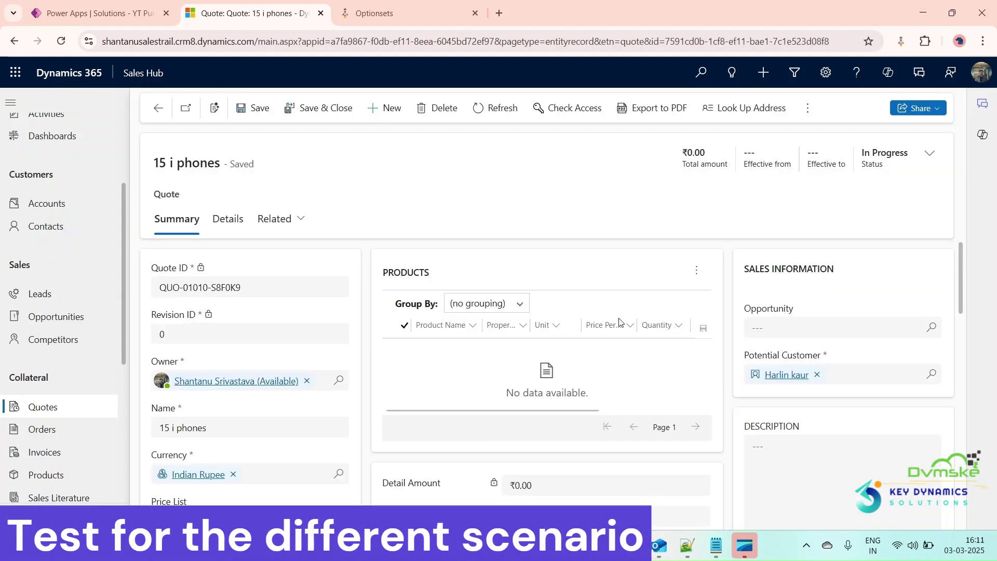
- Add the i Phone 16 product to the quote with a quantity of 15 and save it to the quote
click(693, 279)
click(730, 296)
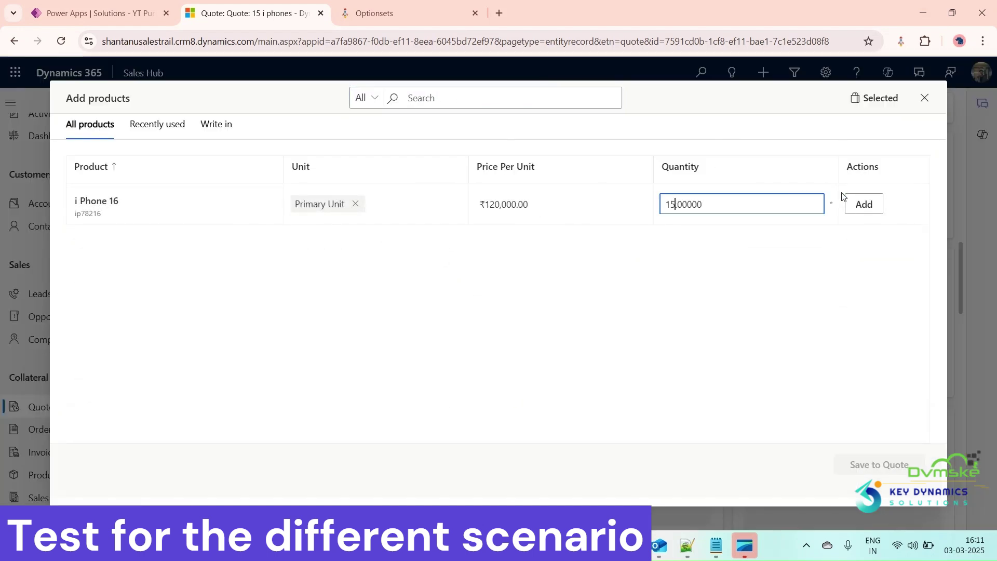
click(855, 203)
click(873, 466)
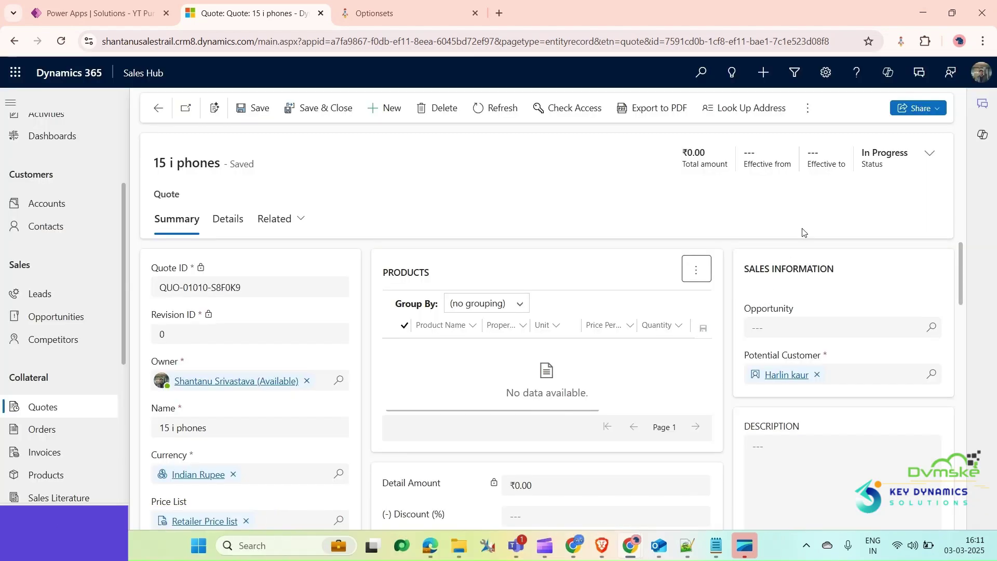
- Activate the quote and create an order from it with status reason Won
click(808, 108)
click(812, 134)
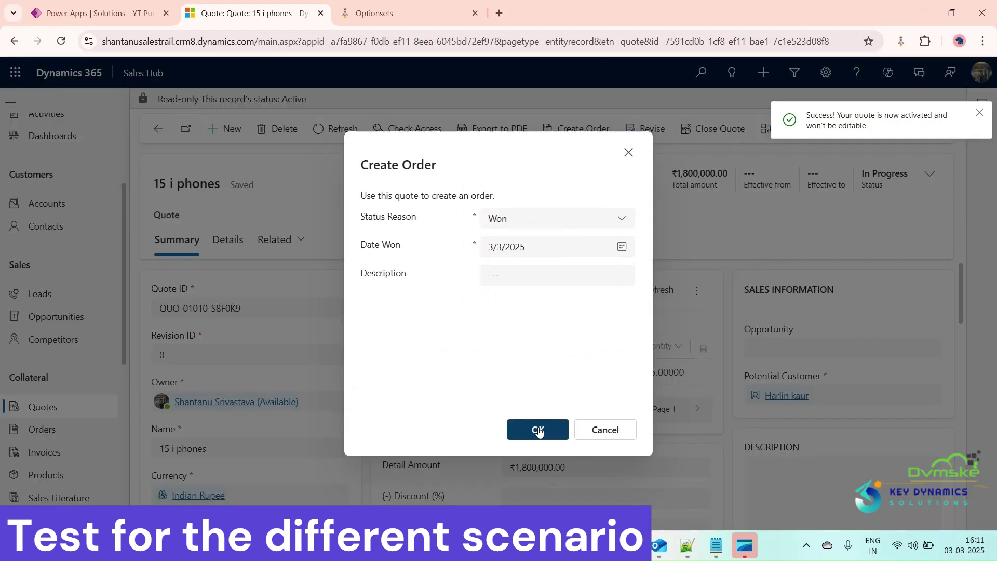
click(538, 430)
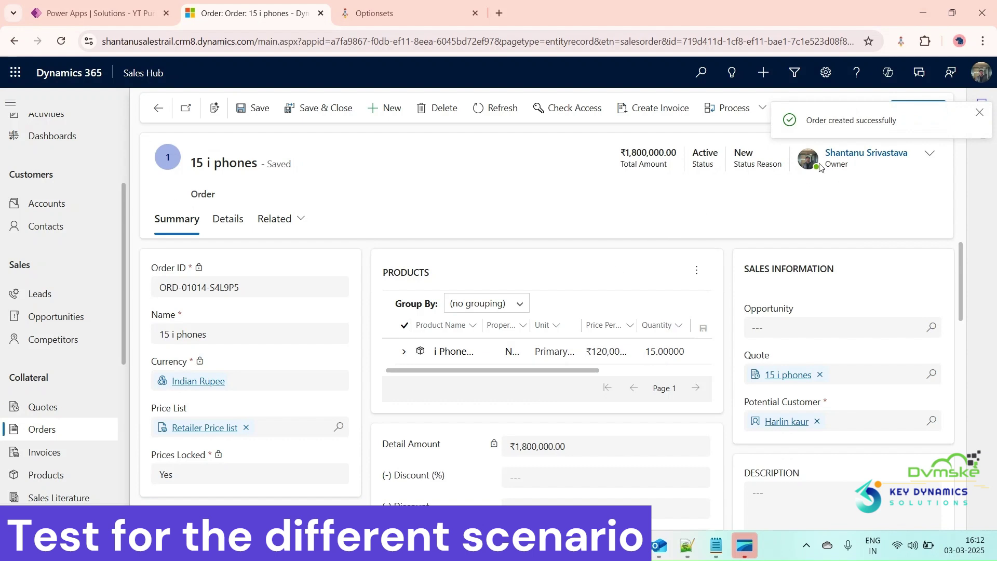
- Open the order's potential customer record, refresh its timeline and review the order details in the newly sent email
click(782, 421)
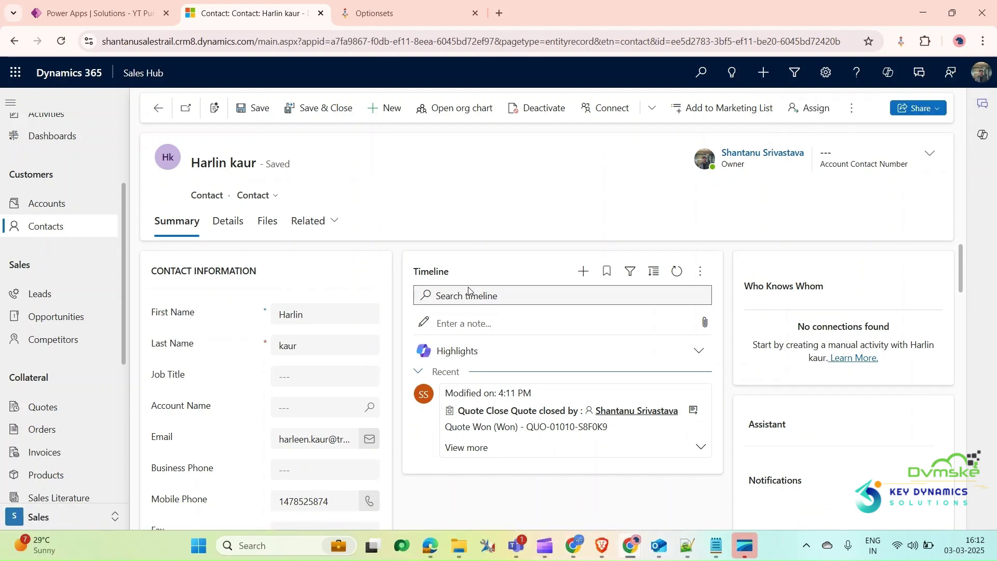
click(676, 271)
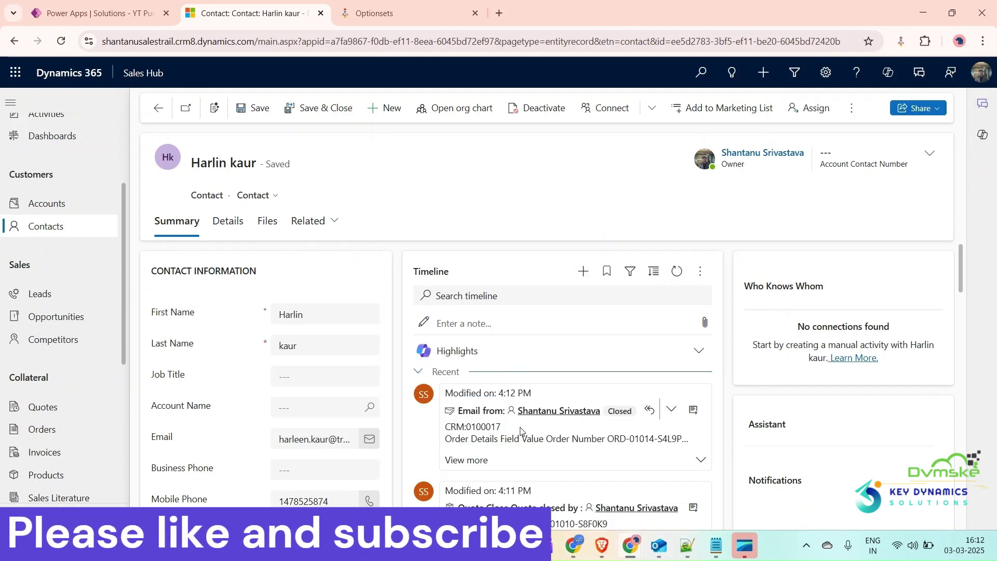
scroll(592, 374, down, 1)
click(555, 373)
scroll(555, 372, down, 2)
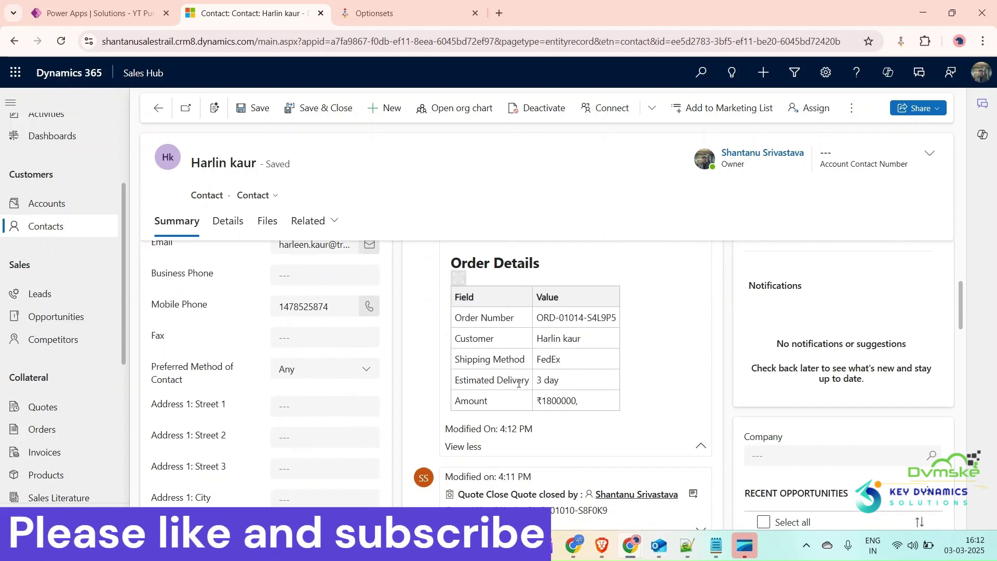
scroll(580, 370, up, 3)
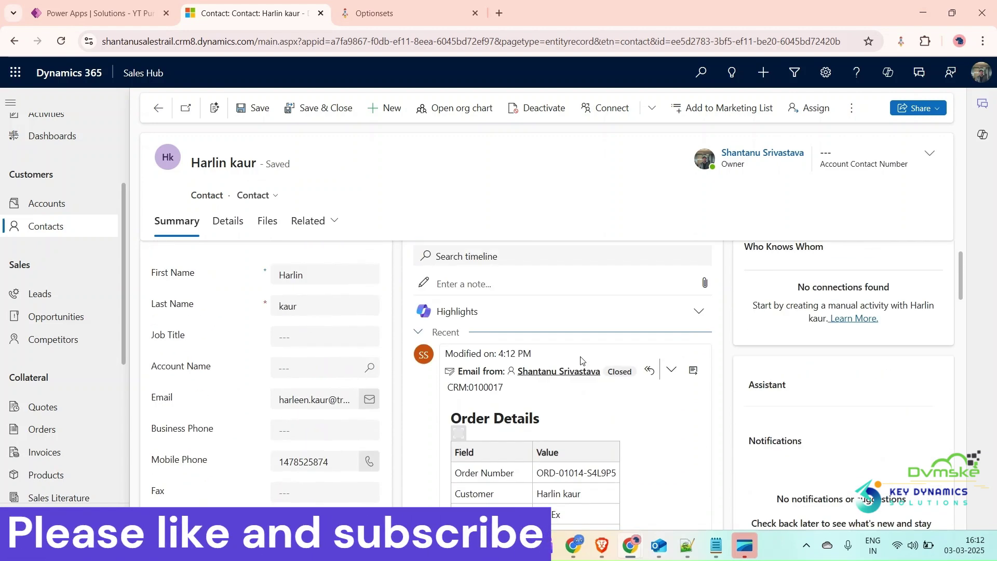